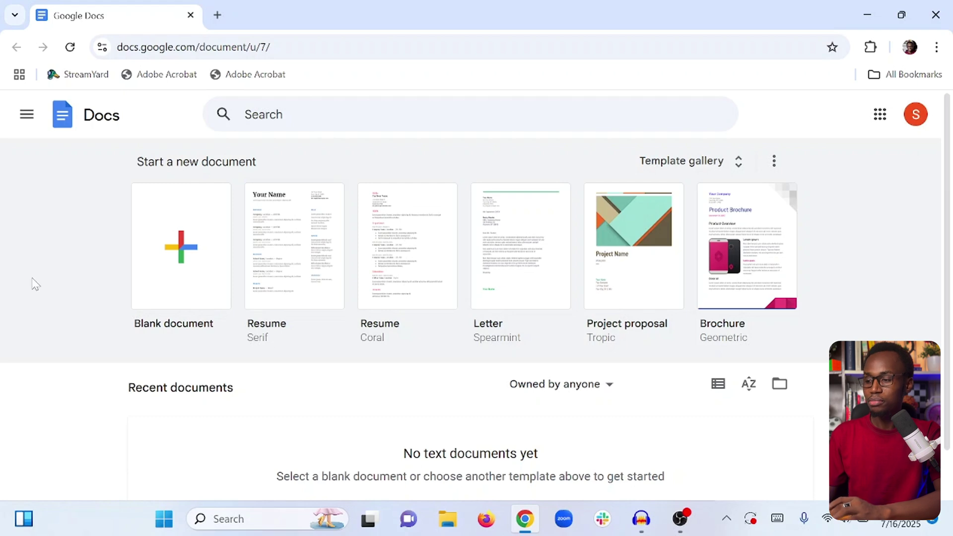
# Browse the Docs home page, then start a blank document and dismiss the template suggestions.
pyautogui.scroll(-1, 34, 283)
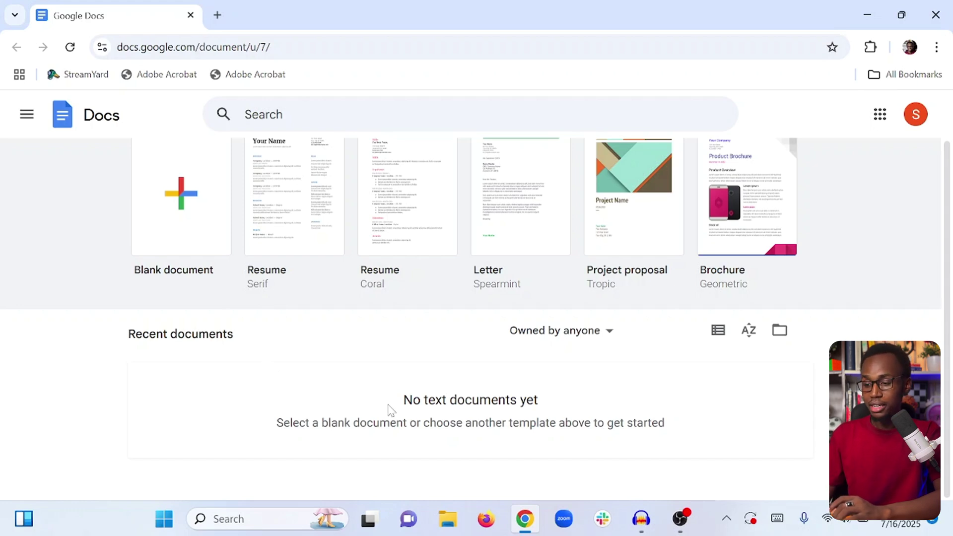
pyautogui.scroll(1, 390, 409)
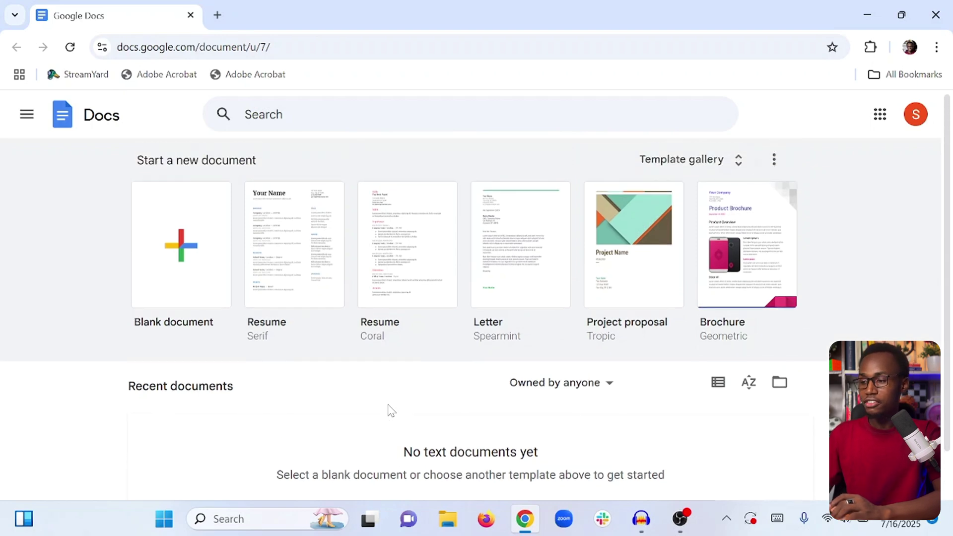
pyautogui.scroll(-1, 390, 410)
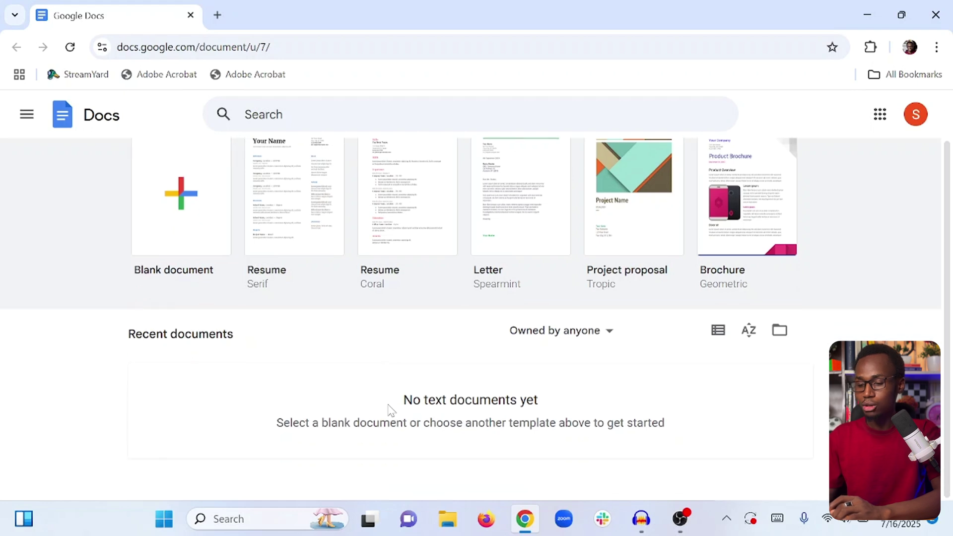
pyautogui.moveTo(380, 422); pyautogui.dragTo(519, 422)
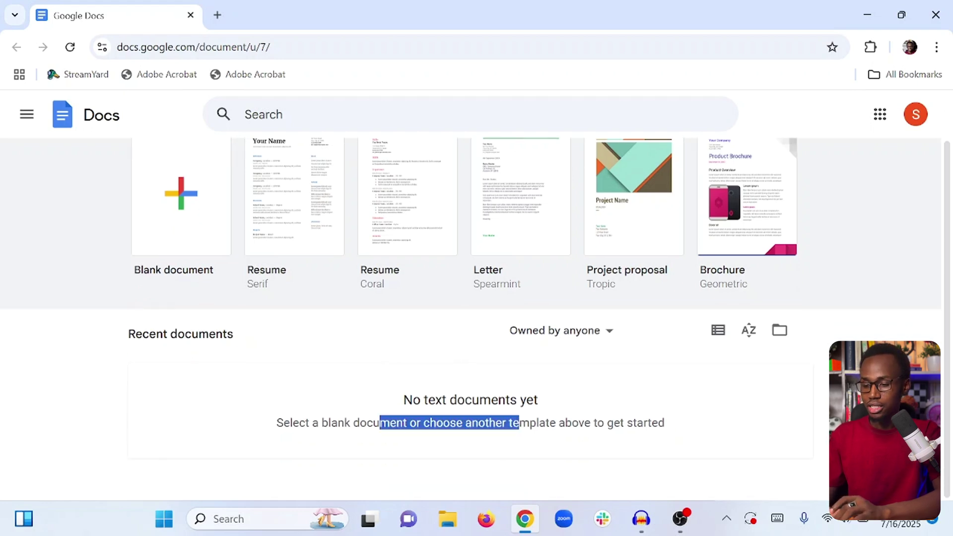
pyautogui.click(298, 422)
pyautogui.scroll(1, 302, 418)
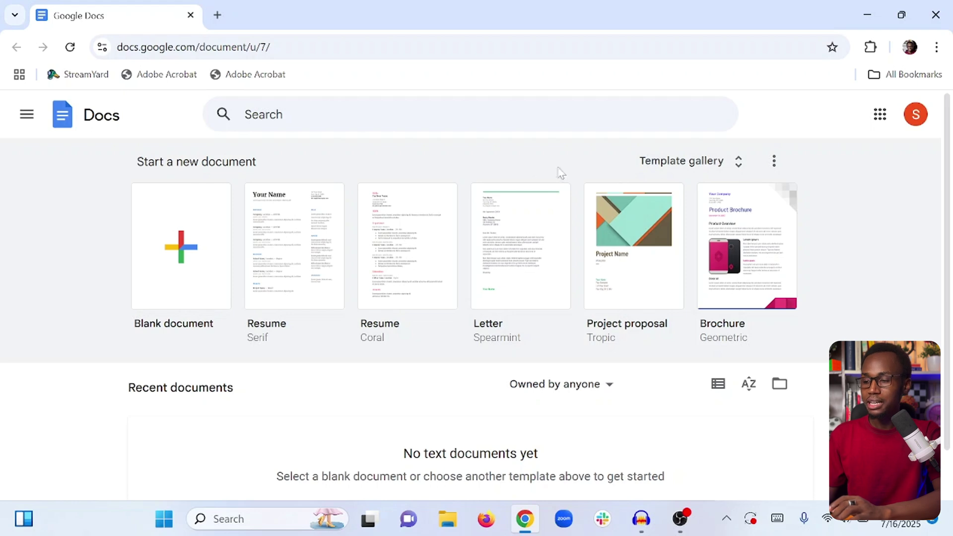
pyautogui.click(177, 231)
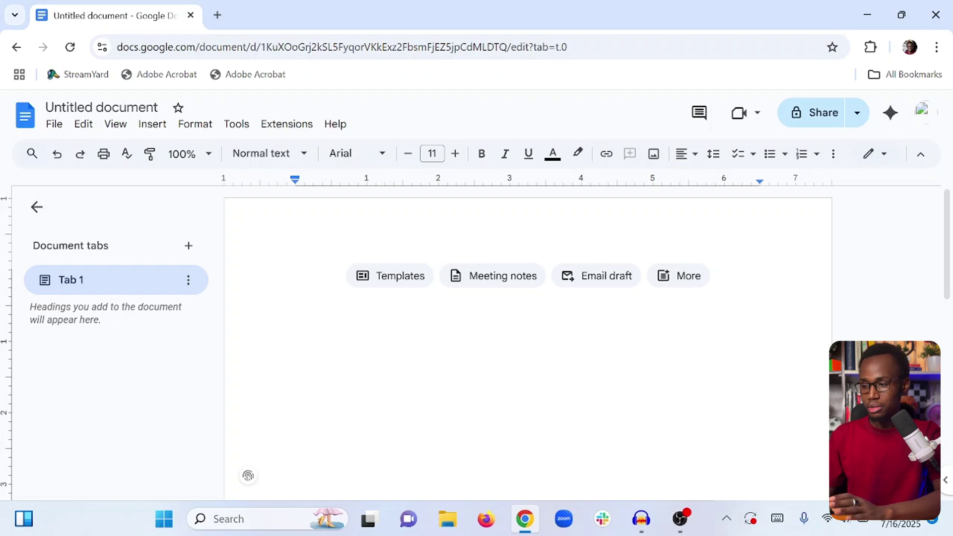
pyautogui.hotkey('ctrl', 'a')
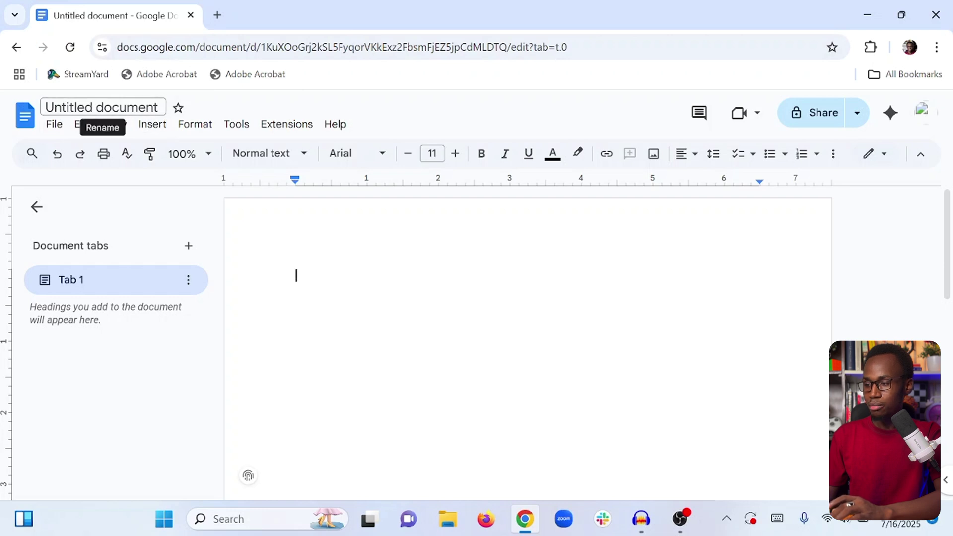
# Rename the untitled document, typing 'Google DOc for A' into the title field.
pyautogui.click(101, 107)
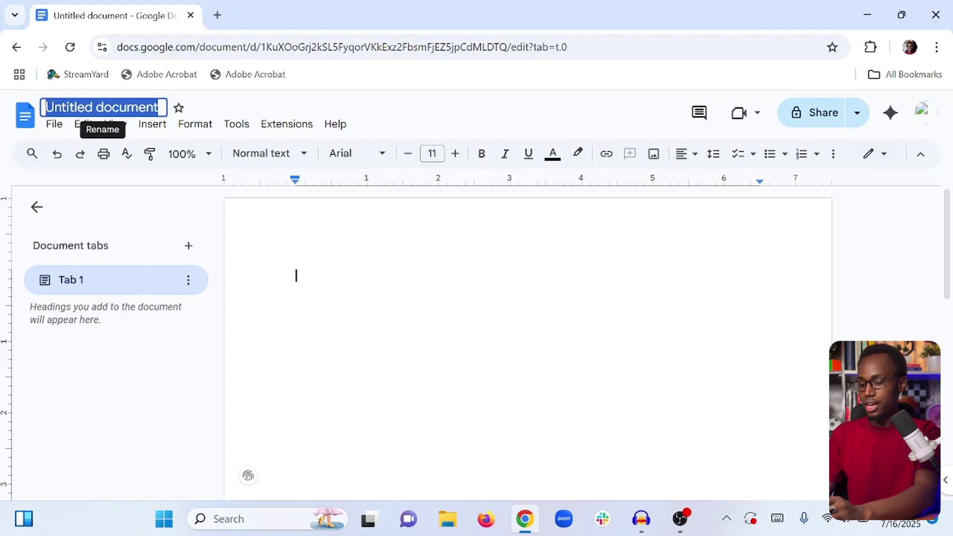
pyautogui.write('Google DOc for ')
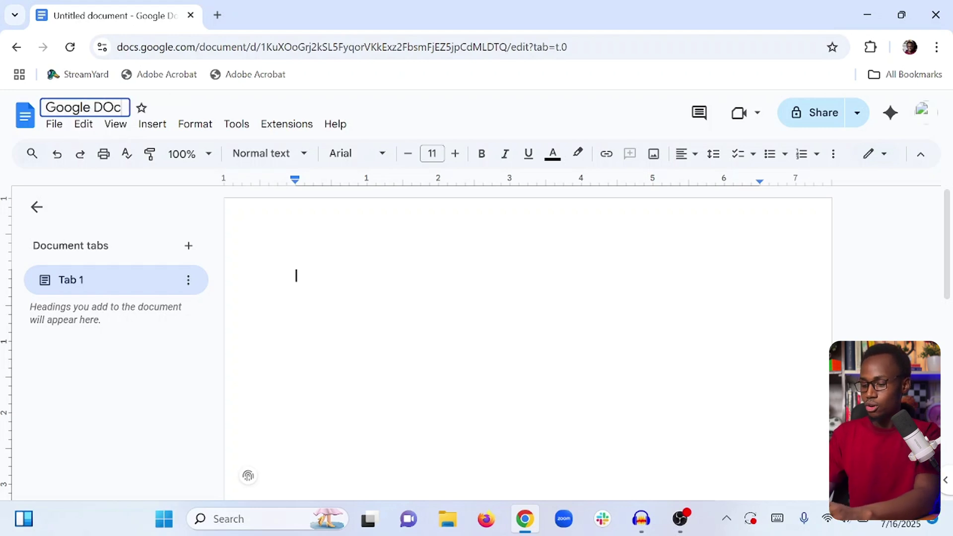
pyautogui.write('A')
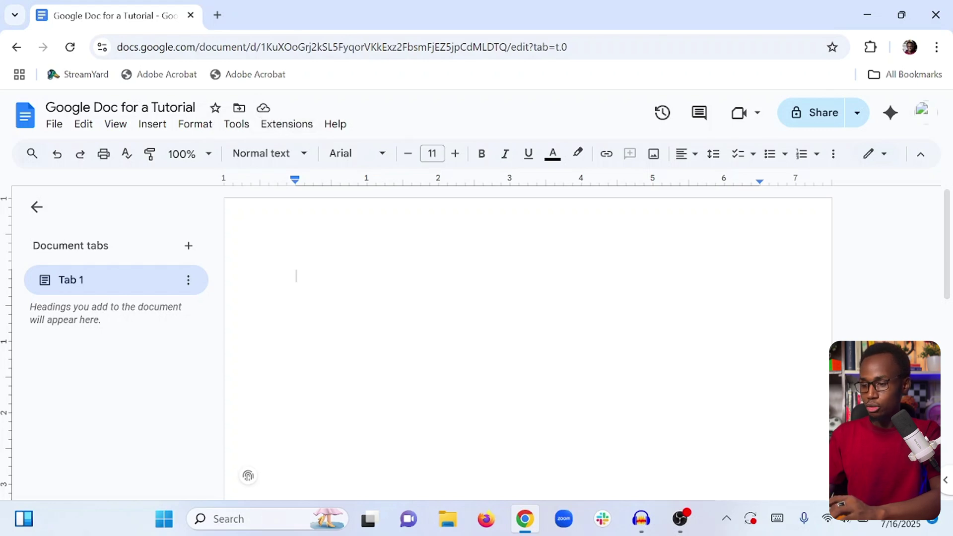
# Type a test string of 's' characters in the body, then return to the Docs home page.
pyautogui.write('sssssssss')
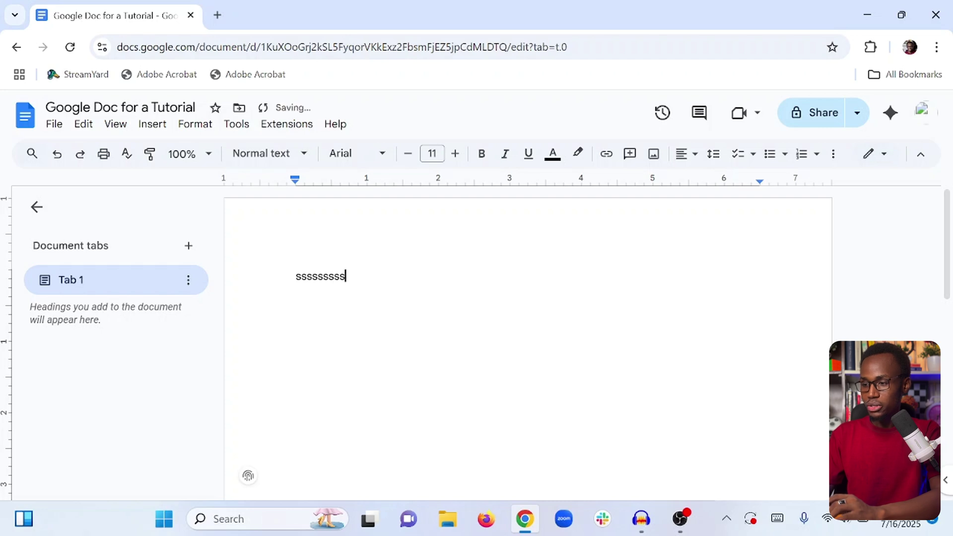
pyautogui.write('sss')
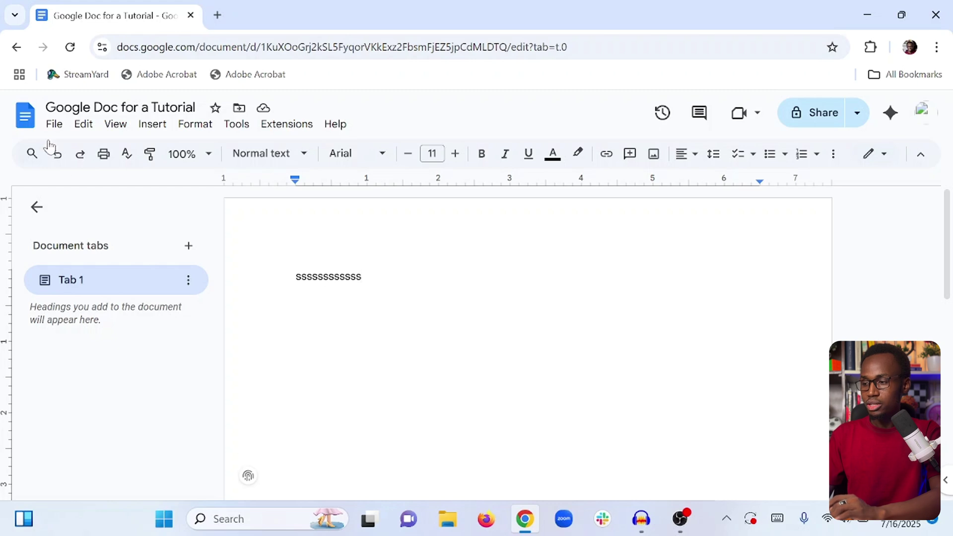
pyautogui.click(23, 125)
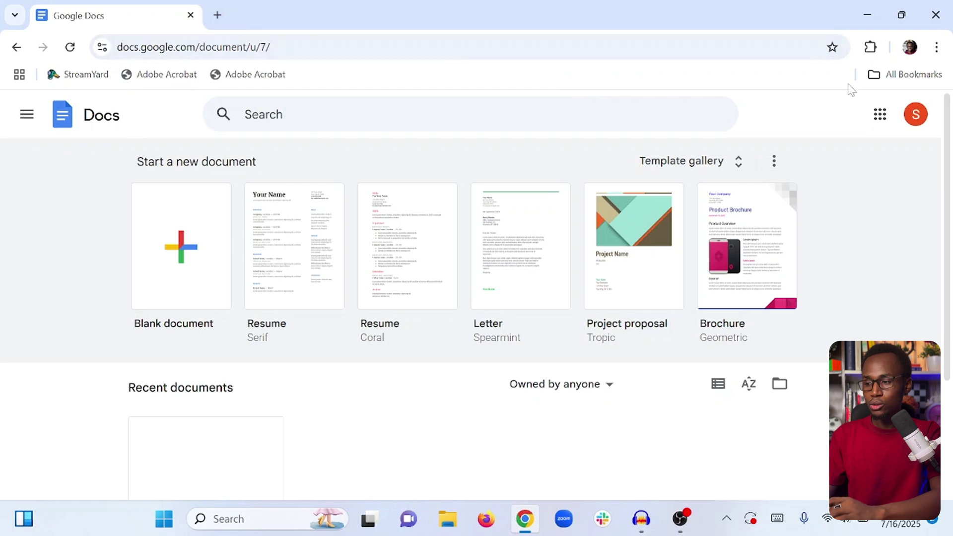
# Reopen 'Google Doc for a Tutorial' from the Recent documents list.
pyautogui.scroll(-3, 53, 398)
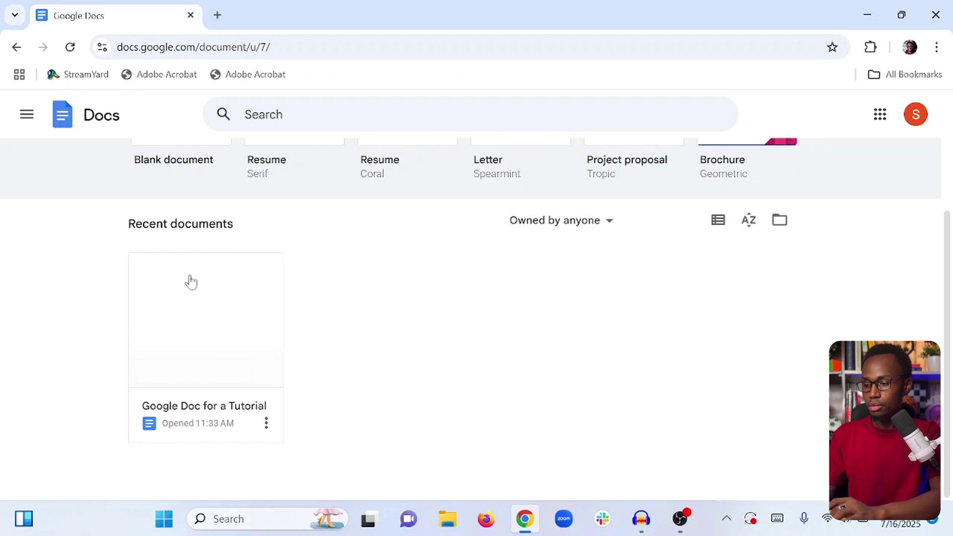
pyautogui.click(183, 347)
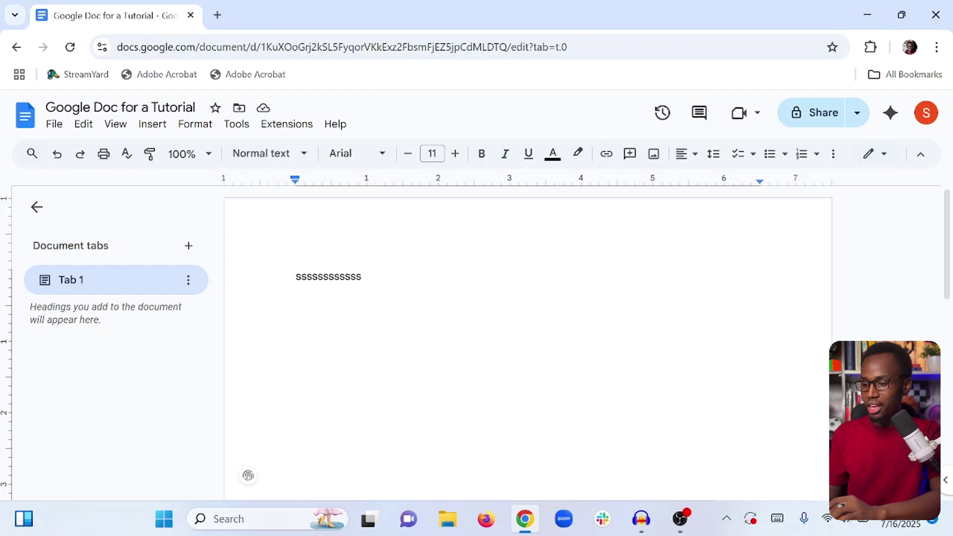
# Replace the stray 's' line with the author's name and website address, auto-linking the address.
pyautogui.hotkey('ctrl', 'a')
pyautogui.press('BackSpace')
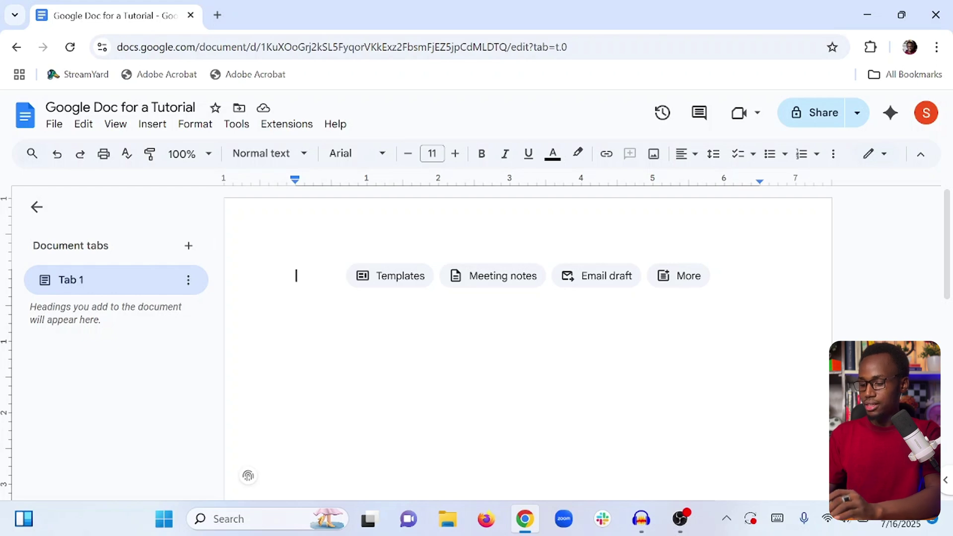
pyautogui.write('Sadiq Uma')
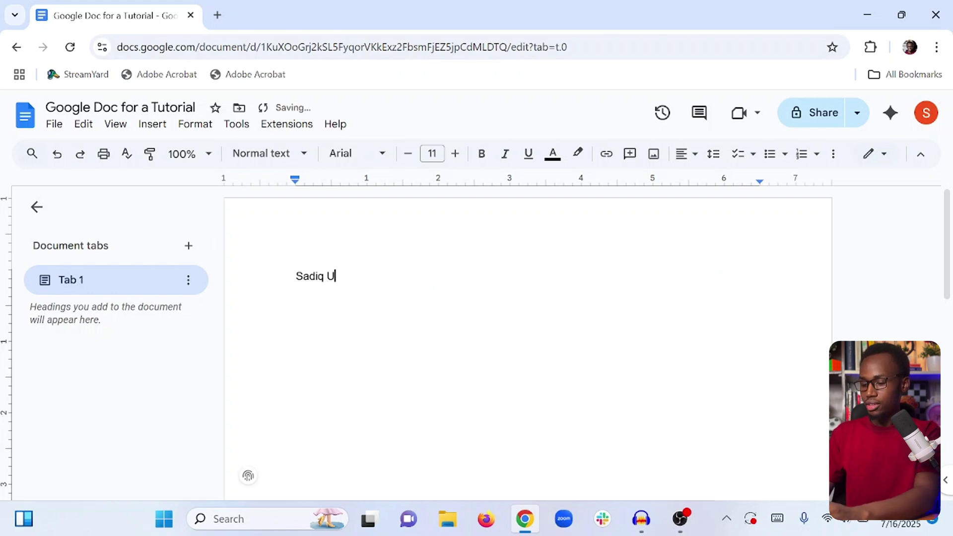
pyautogui.press('BackSpace')
pyautogui.write('mar ')
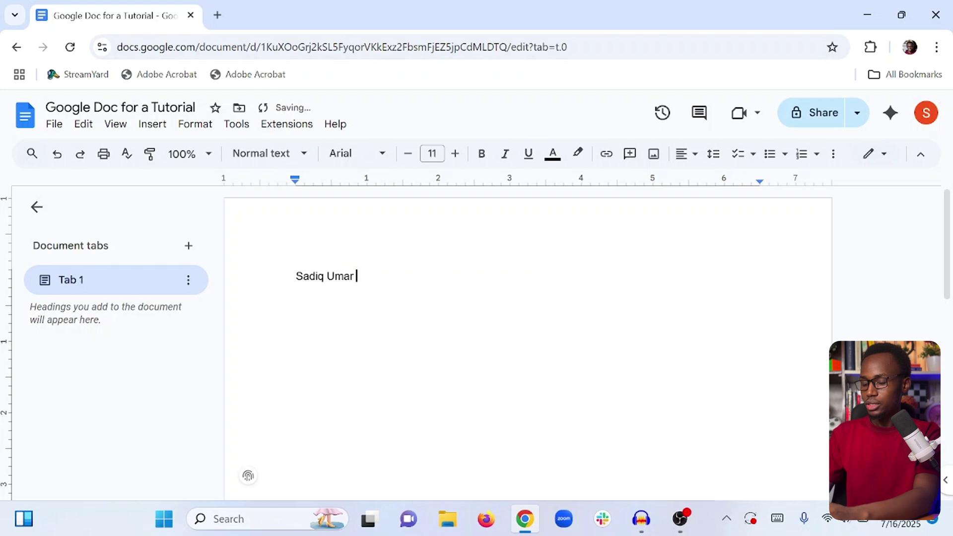
pyautogui.write('sadi')
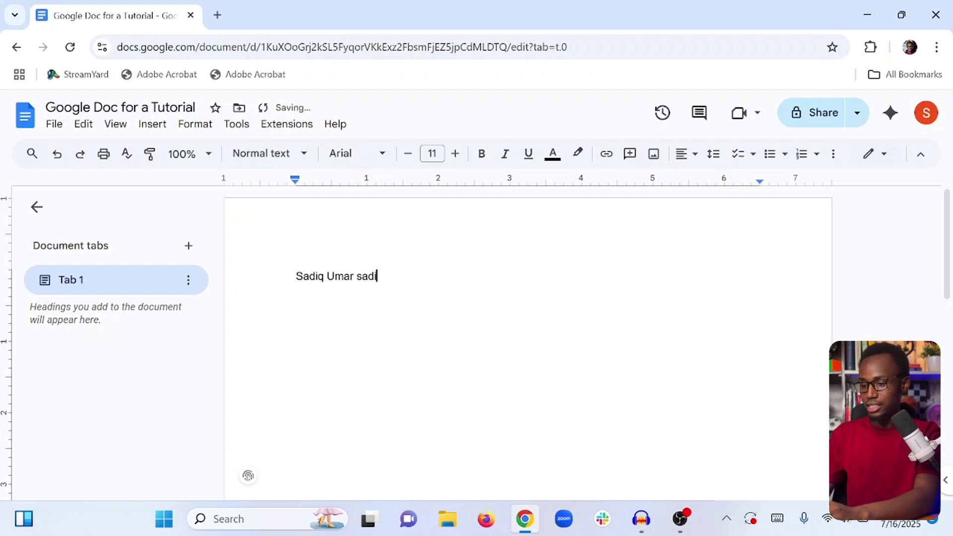
pyautogui.write('qumar.com')
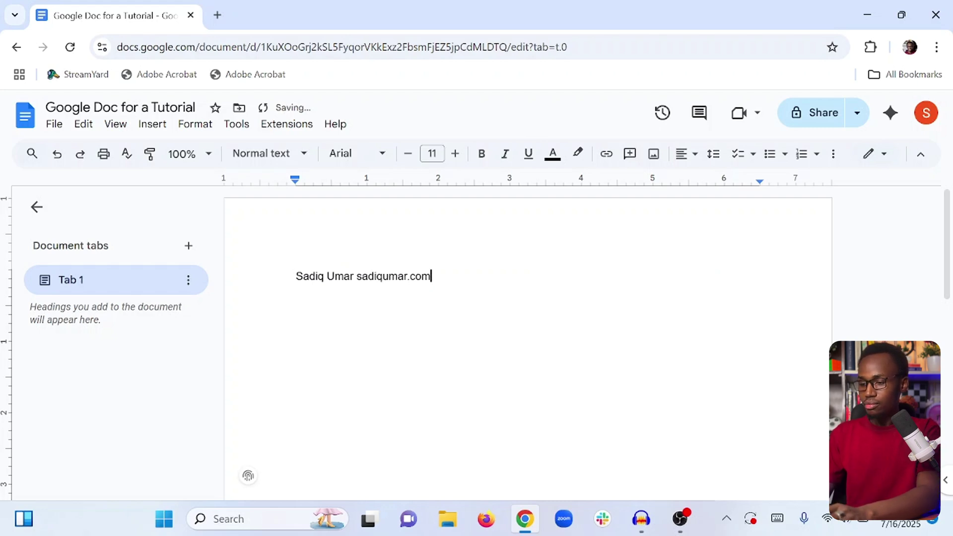
pyautogui.press('Return')
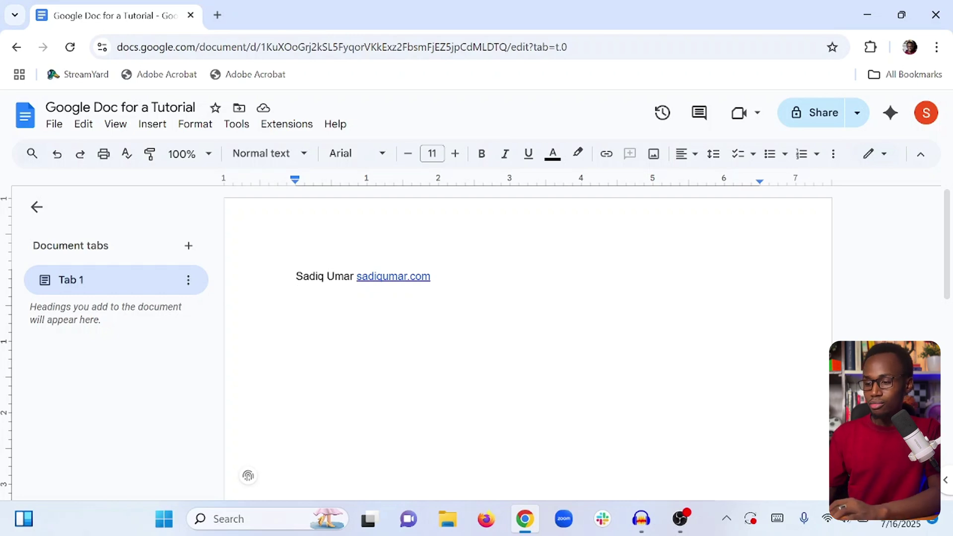
# Copy the name-and-website line and paste it several times, creating repeated lines.
pyautogui.hotkey('ctrl', 'a')
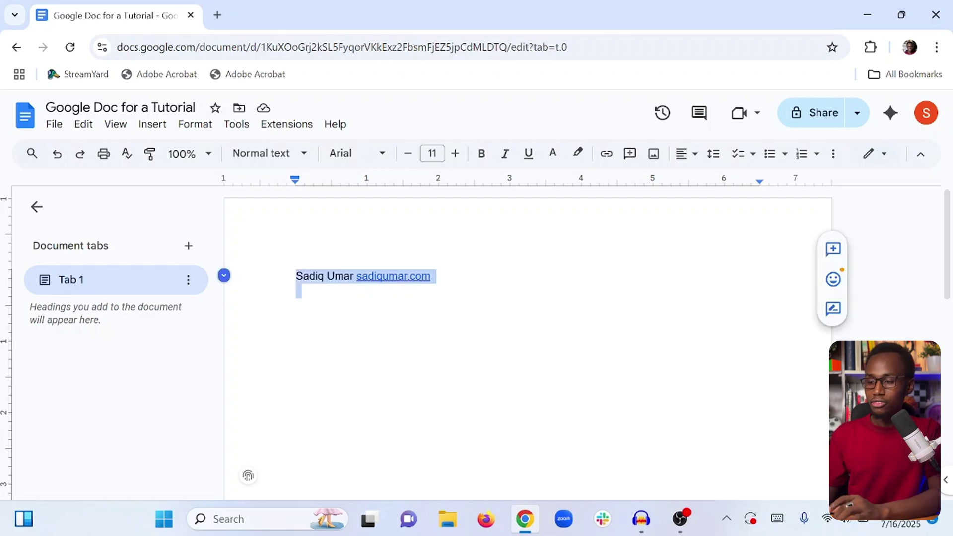
pyautogui.rightClick(320, 272)
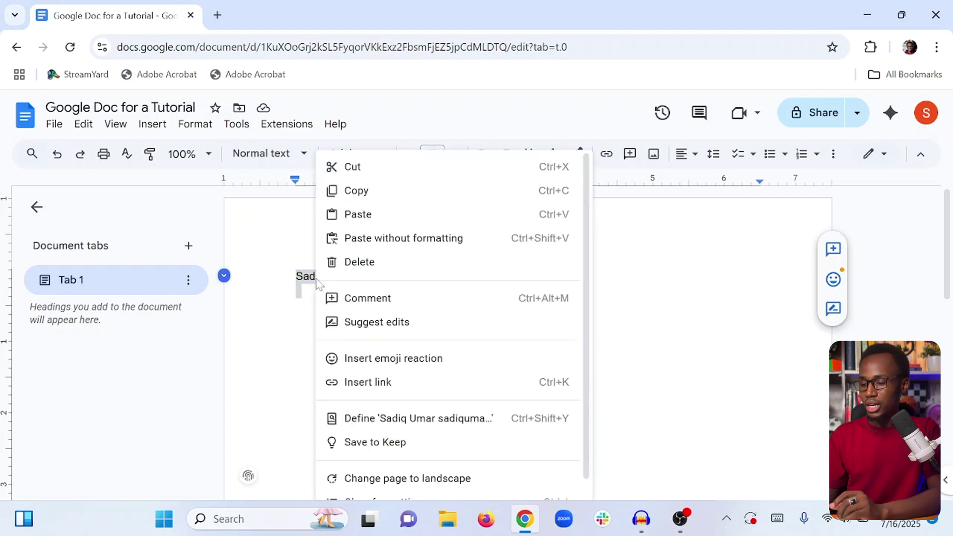
pyautogui.click(353, 193)
pyautogui.hotkey('ctrl', 'v')
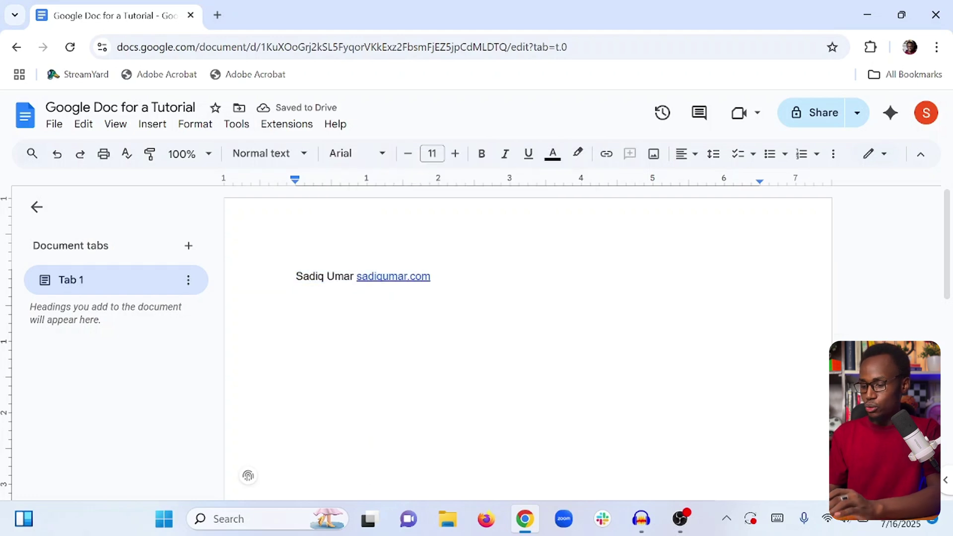
pyautogui.hotkey('ctrl', 'v')
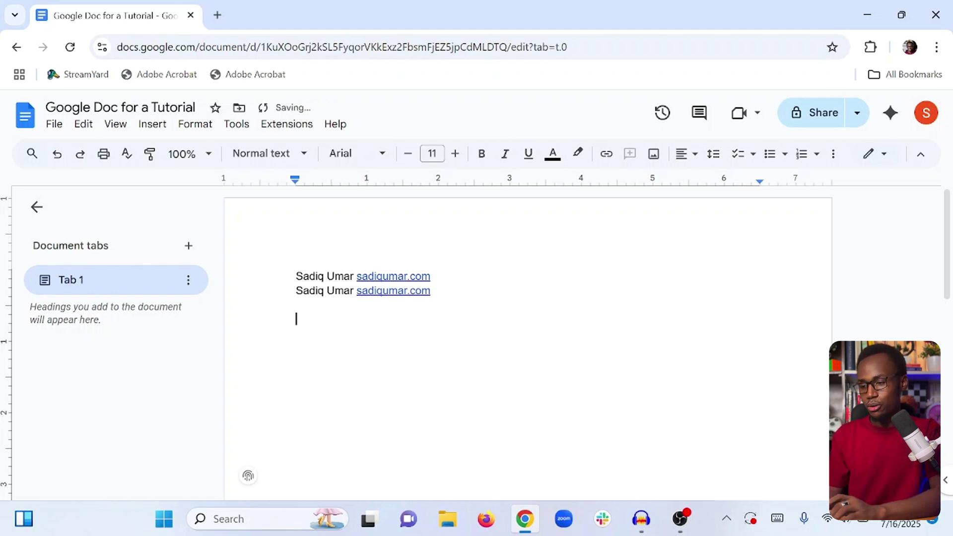
pyautogui.hotkey('ctrl', 'a')
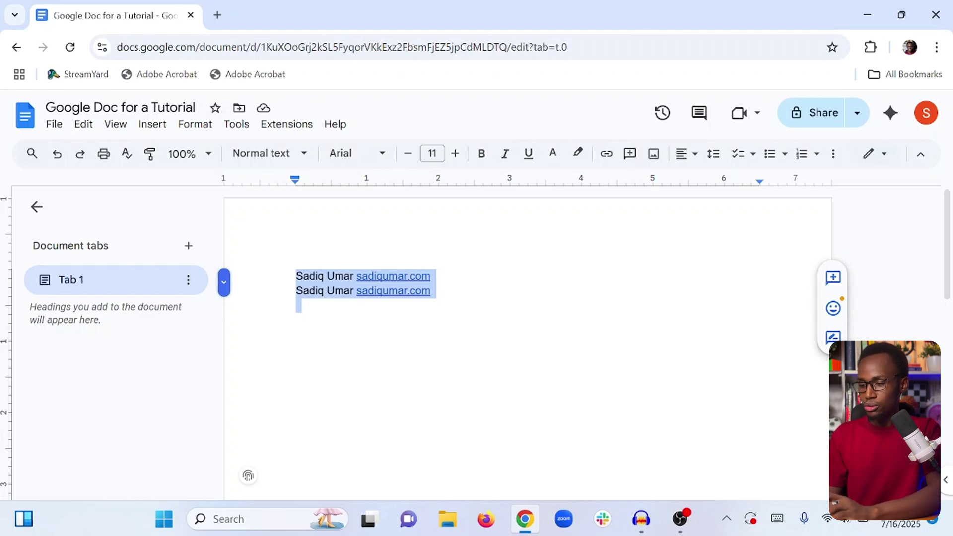
pyautogui.click(296, 318)
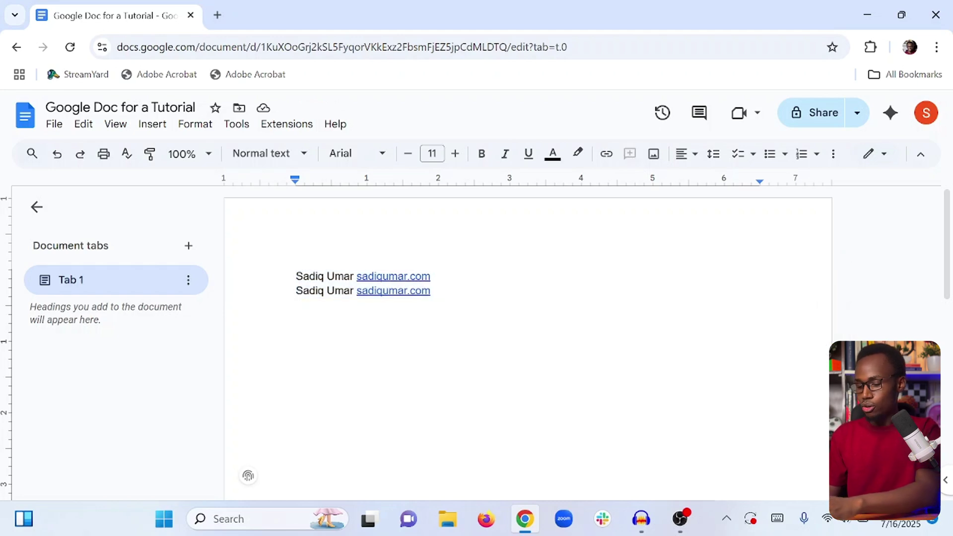
pyautogui.hotkey('ctrl', 'v')
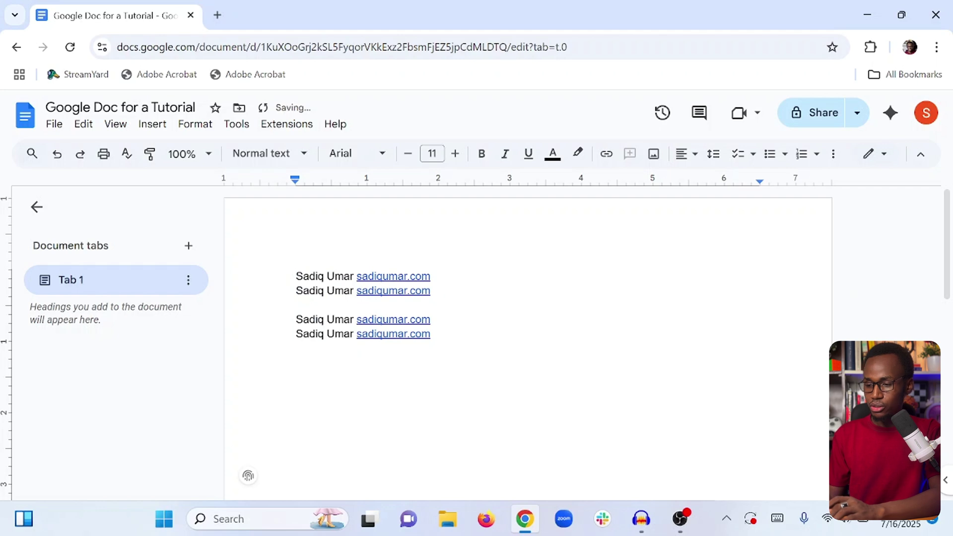
# Replace all the repeated lines with a single name-and-website line and preview its link.
pyautogui.hotkey('ctrl', 'a')
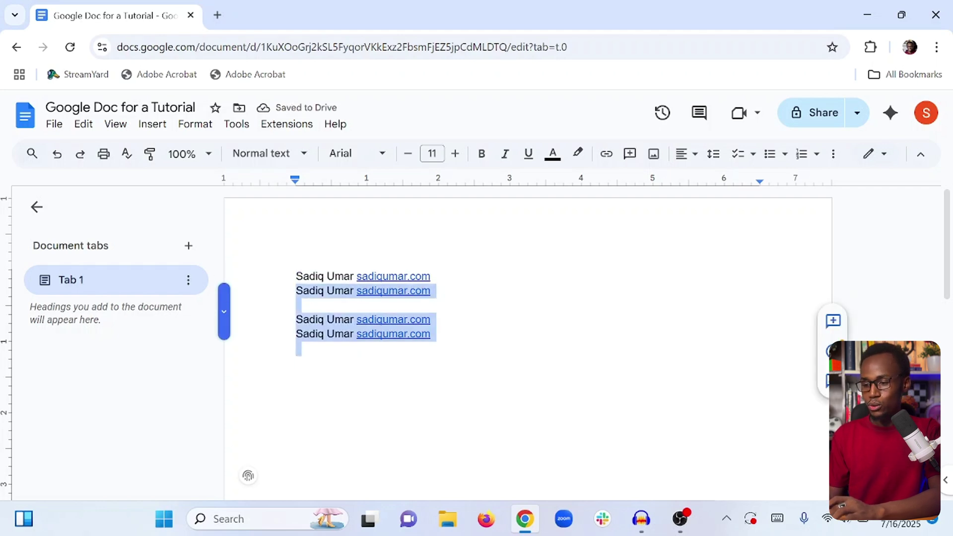
pyautogui.hotkey('ctrl', 'v')
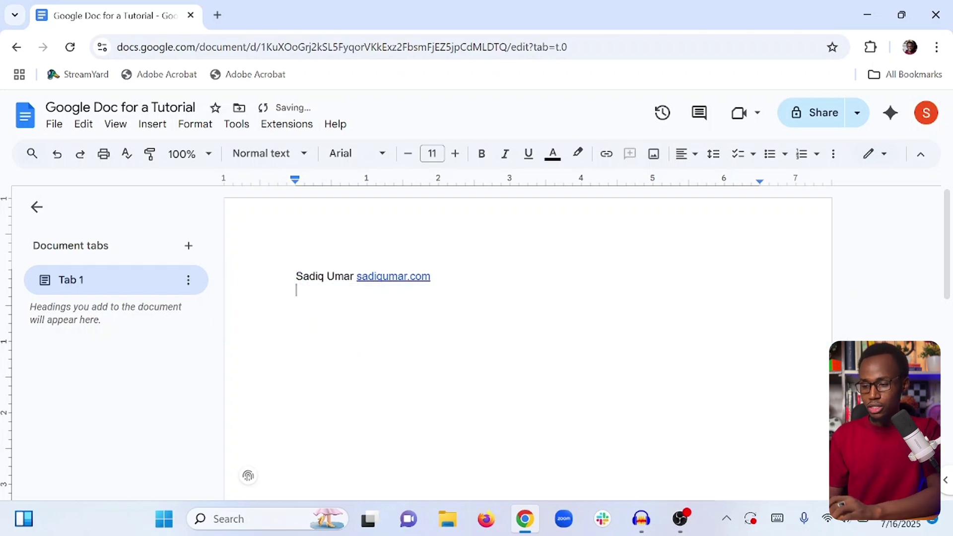
pyautogui.click(358, 276)
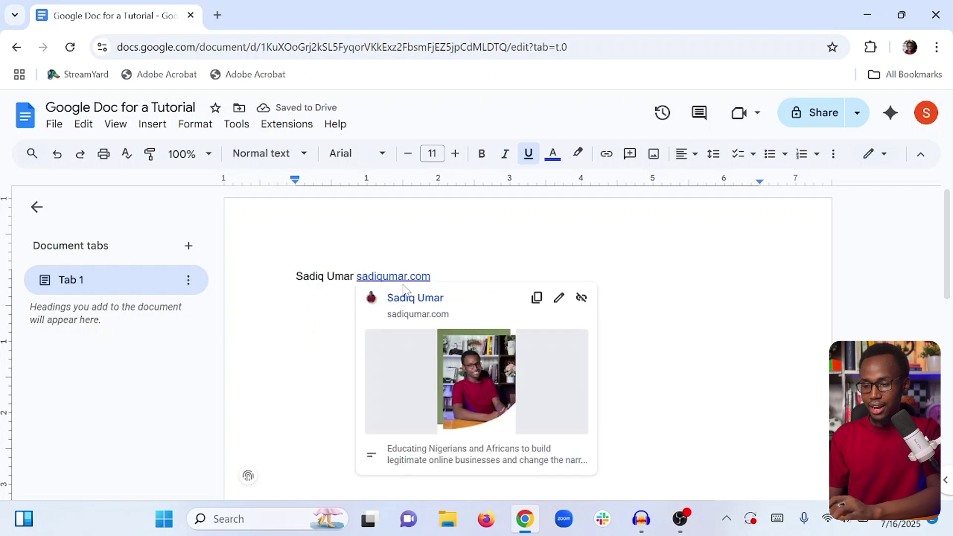
# Retype the website address as a link, test it in a new tab, then close that tab.
pyautogui.click(431, 277)
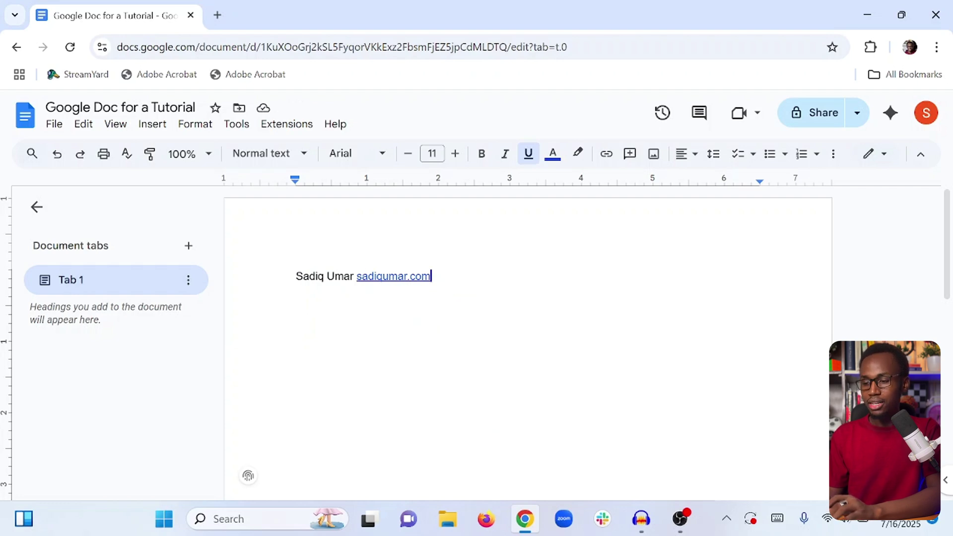
pyautogui.doubleClick(431, 276)
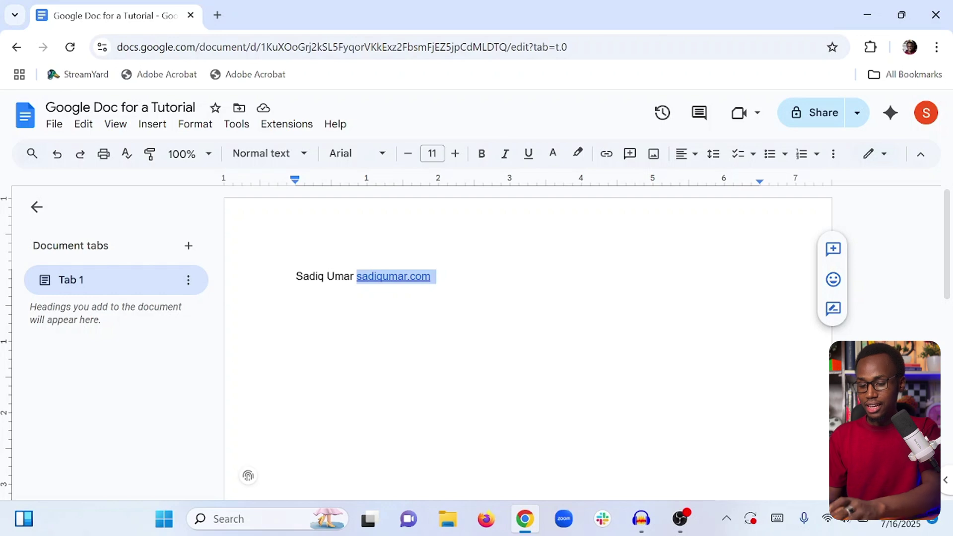
pyautogui.press('BackSpace')
pyautogui.write('sadiqumar.com')
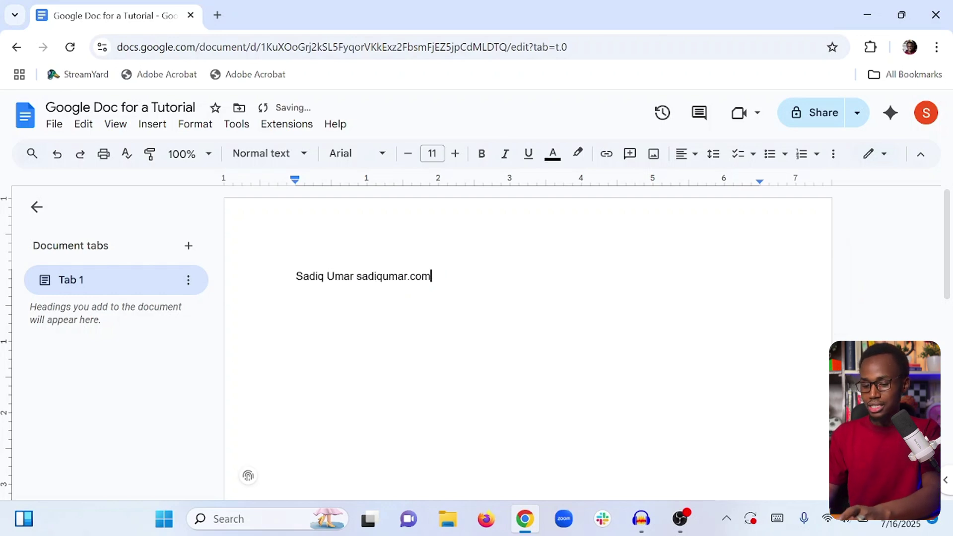
pyautogui.press('Return')
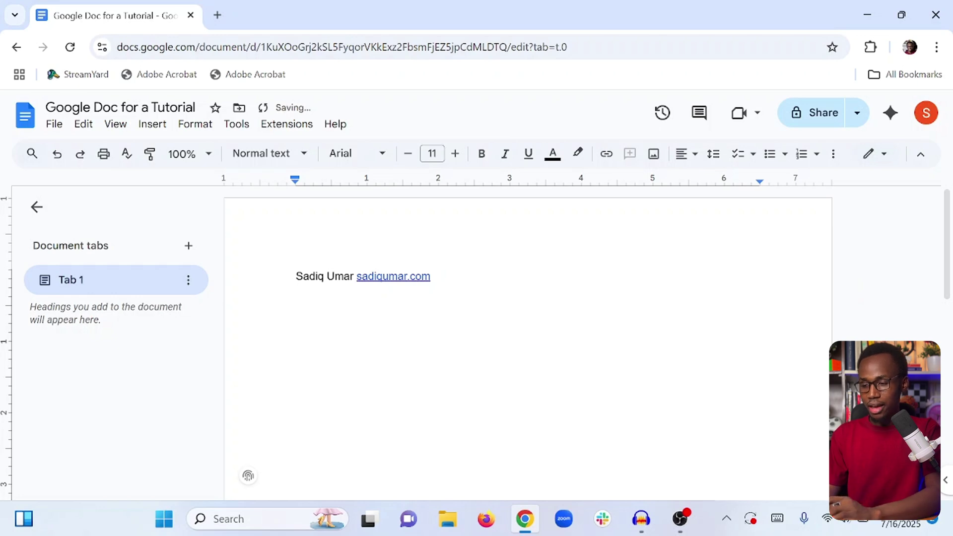
pyautogui.click(423, 276)
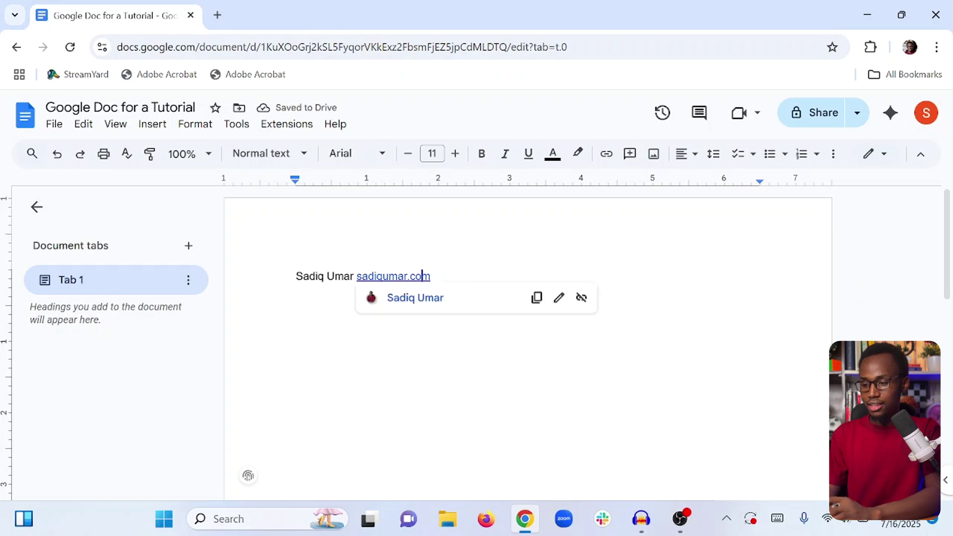
pyautogui.click(412, 301)
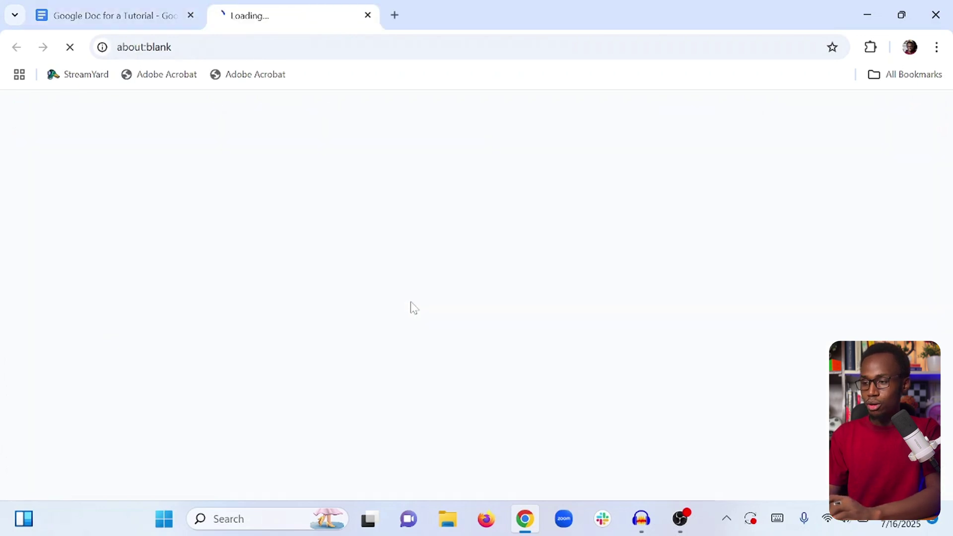
pyautogui.click(367, 16)
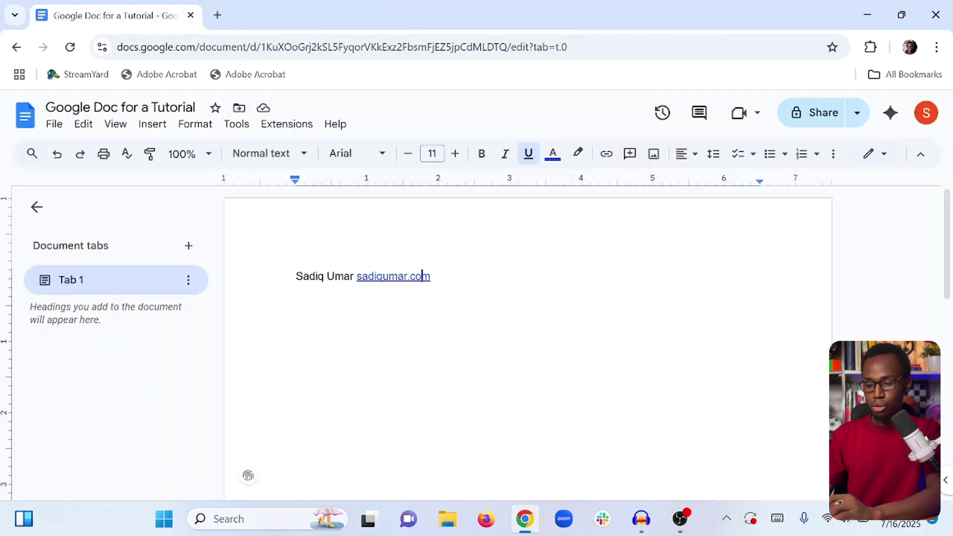
# Remove the hyperlink from the website address and tidy away the trailing empty line.
pyautogui.press('BackSpace')
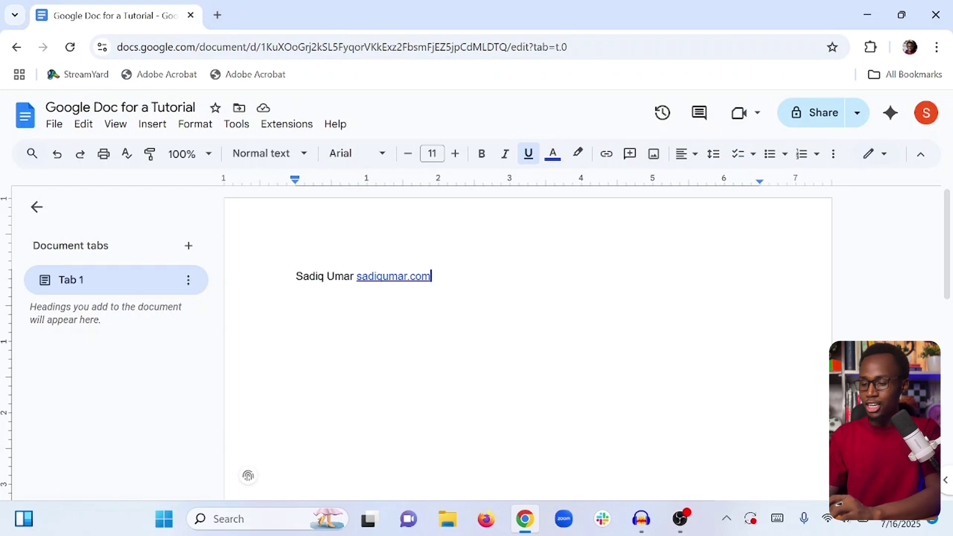
pyautogui.hotkey('ctrl', 'z')
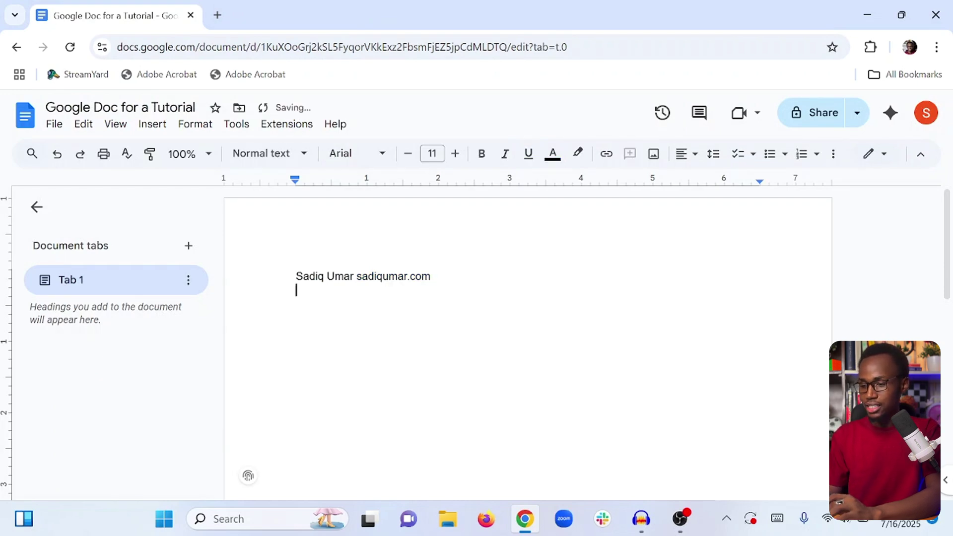
pyautogui.press('BackSpace')
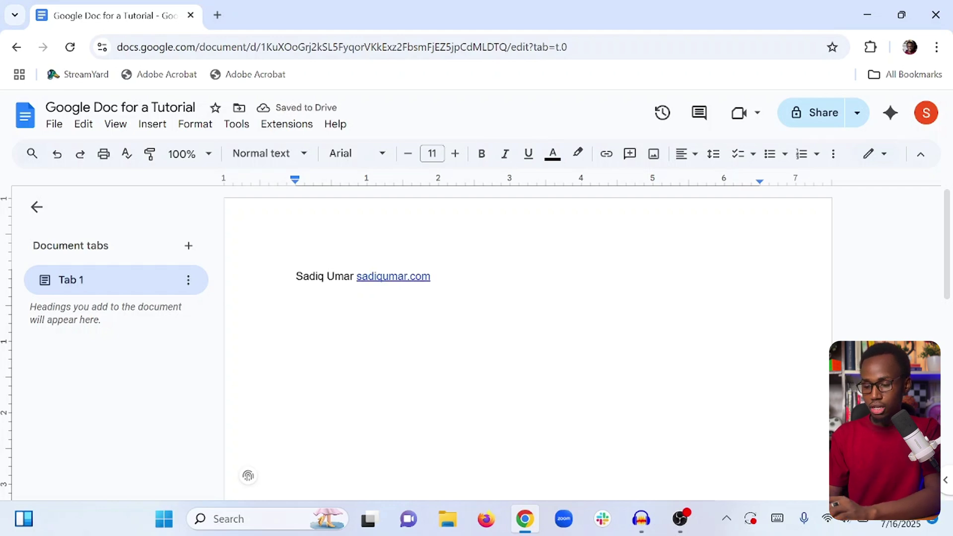
pyautogui.click(389, 276)
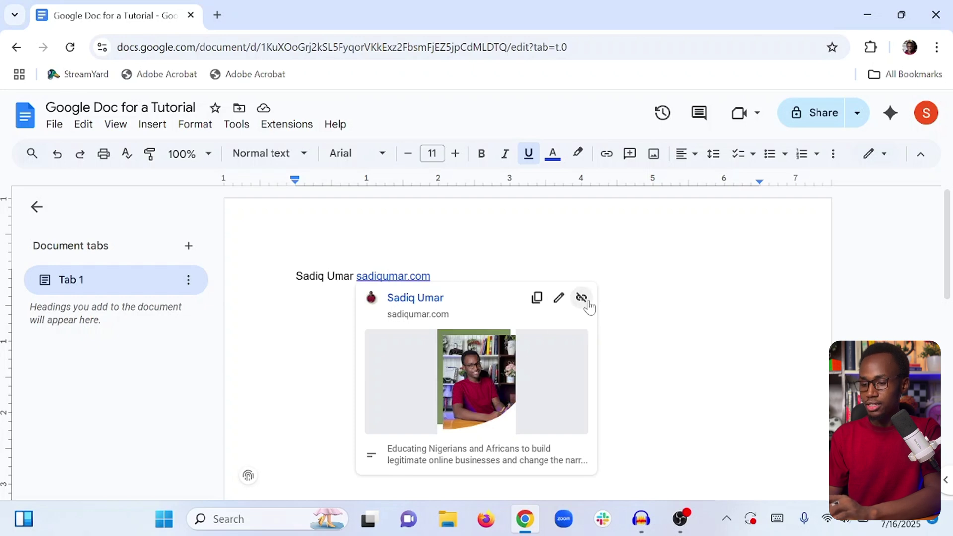
pyautogui.click(582, 297)
pyautogui.press('End')
pyautogui.press('Return')
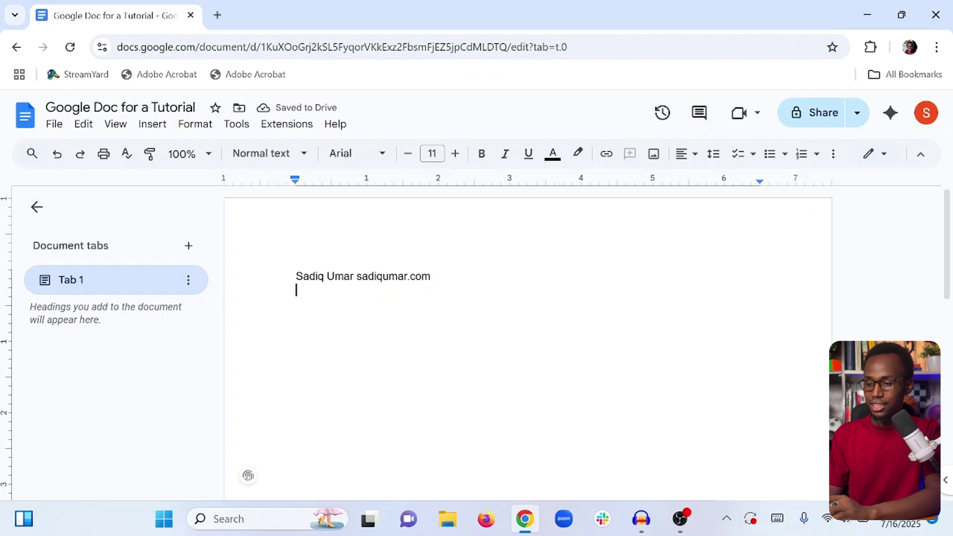
pyautogui.press('BackSpace')
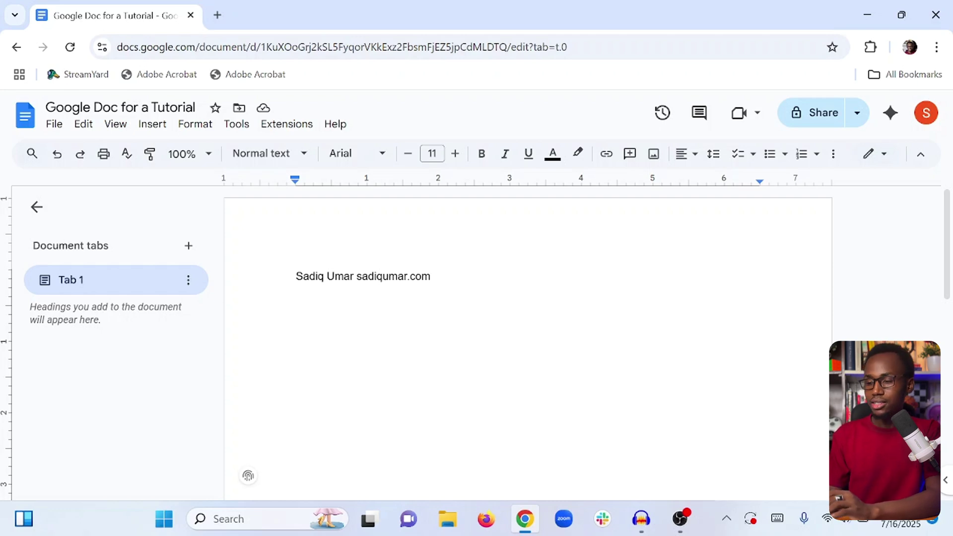
pyautogui.hotkey('ctrl', 'a')
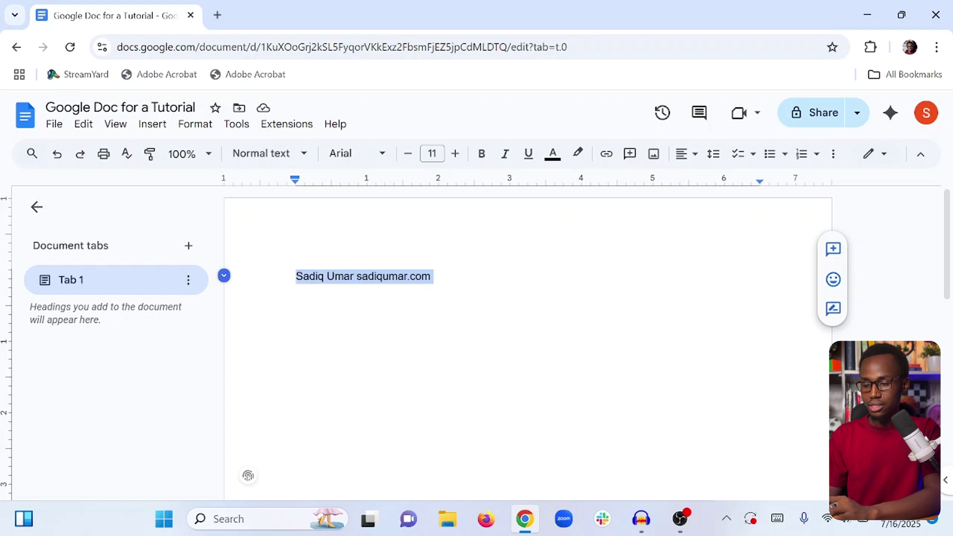
# Add a 'Virtual Assistant Proposal' title line above the name line and select it.
pyautogui.click(295, 276)
pyautogui.press('Return')
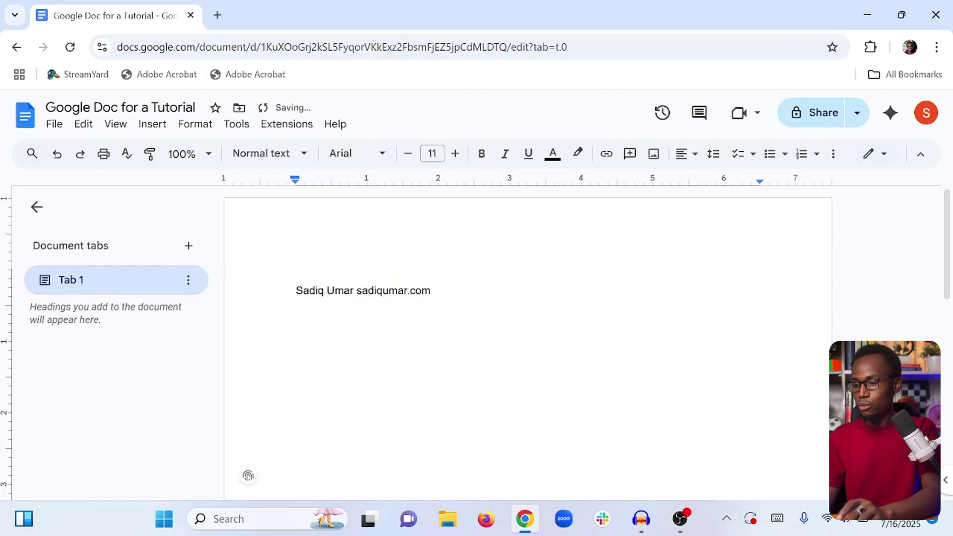
pyautogui.write('P')
pyautogui.press('BackSpace')
pyautogui.write('Pro')
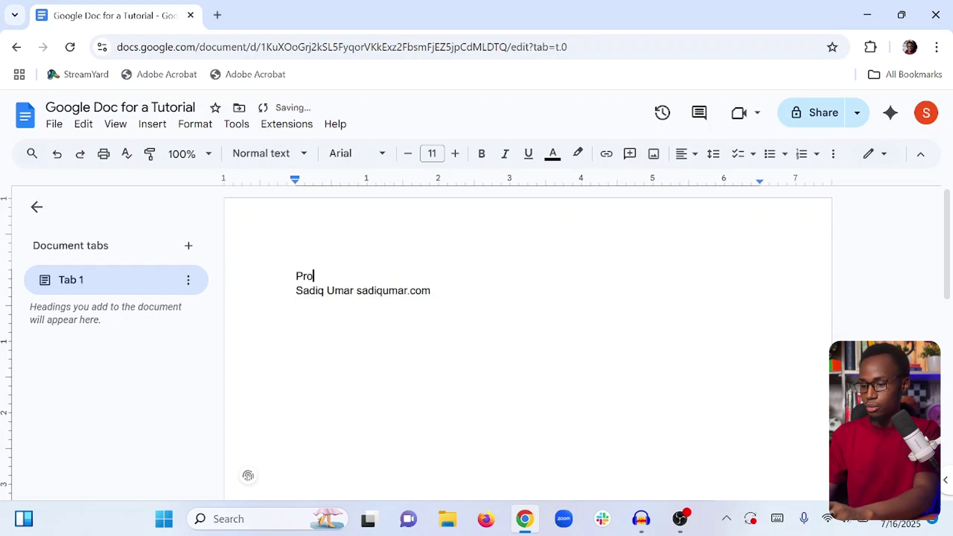
pyautogui.write('pos')
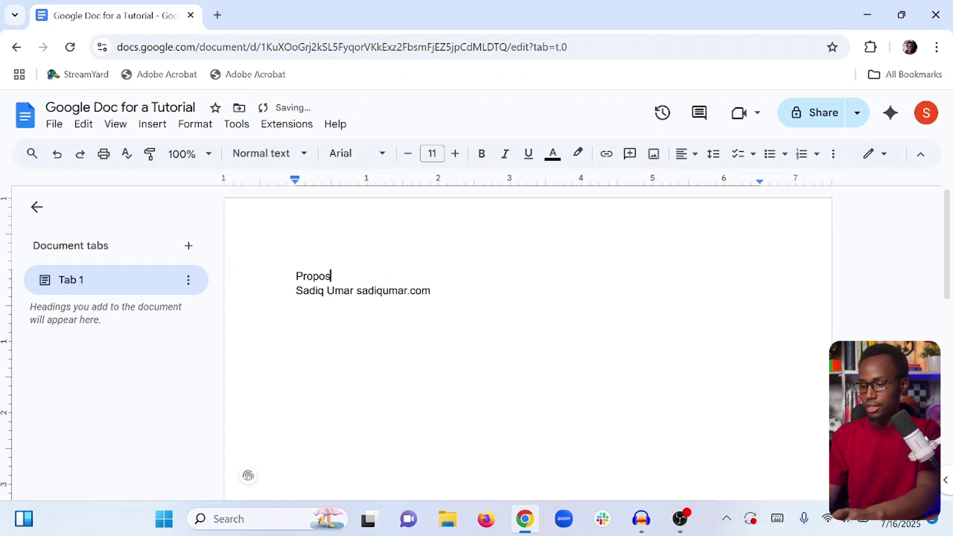
pyautogui.write('al')
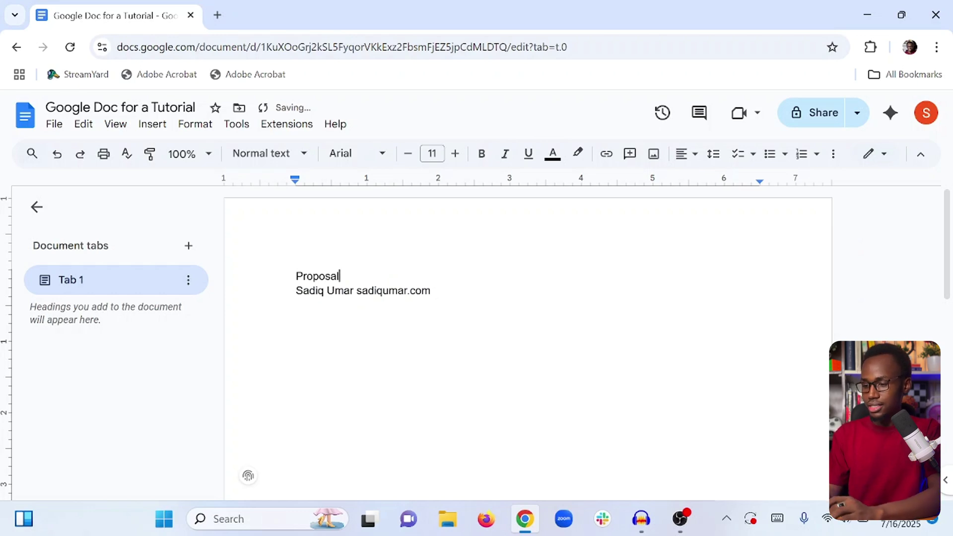
pyautogui.hotkey('shift', 'Home')
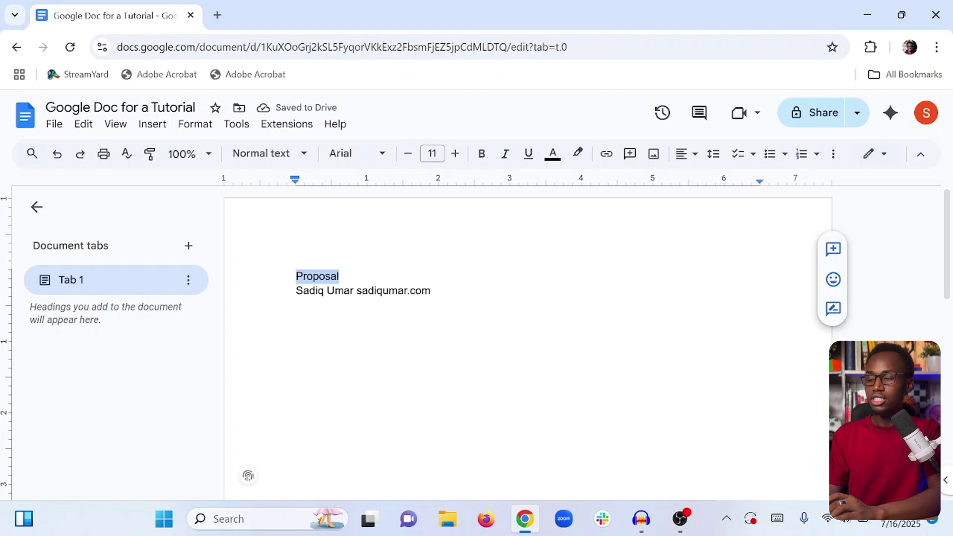
pyautogui.press('Left')
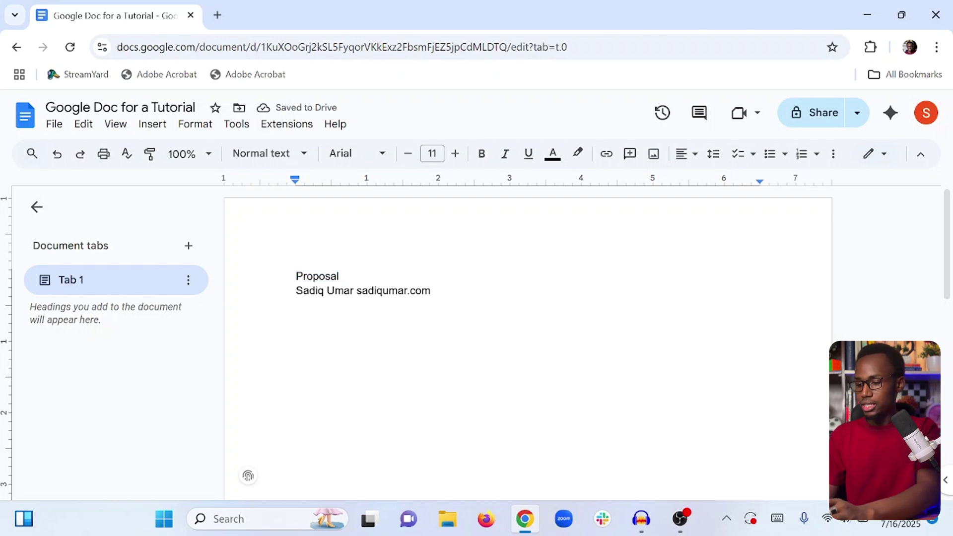
pyautogui.write('Virtual ')
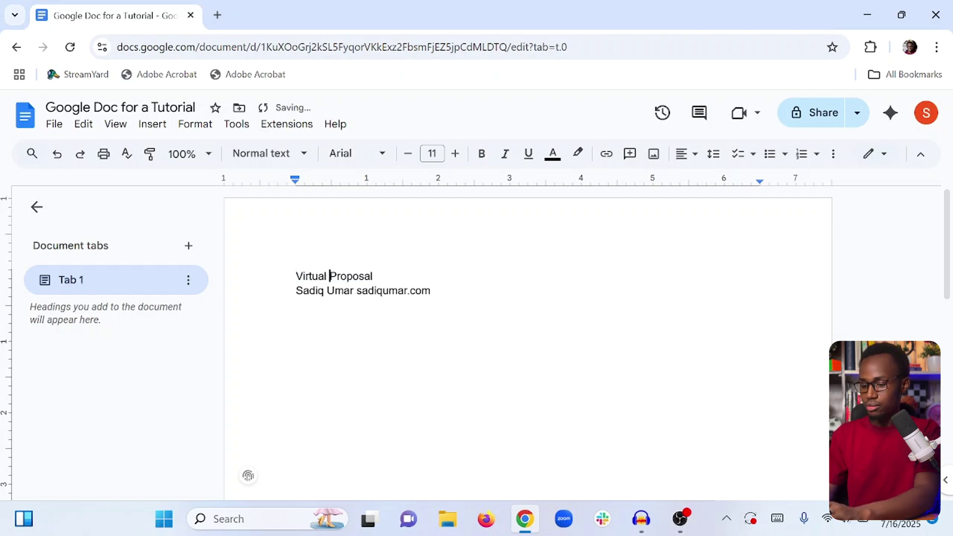
pyautogui.write('Assista')
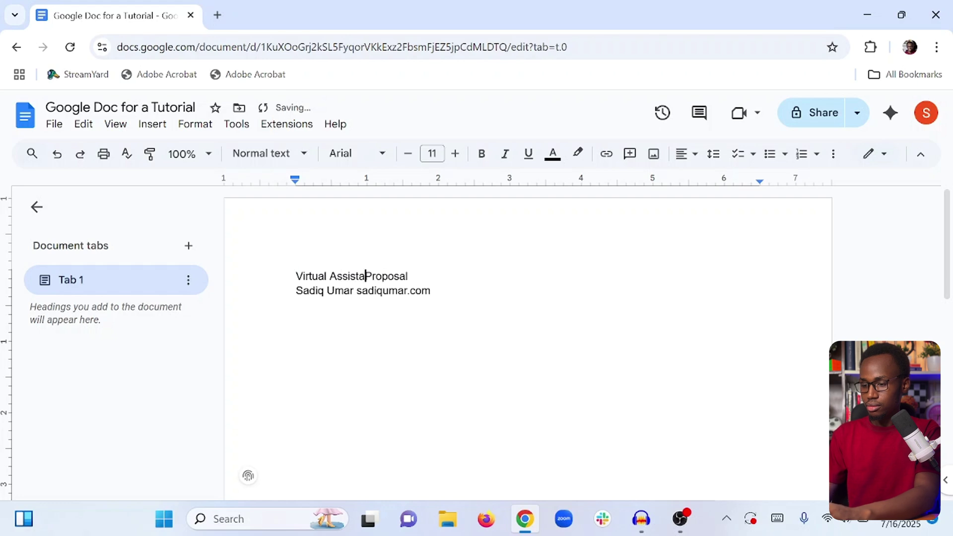
pyautogui.write('nt')
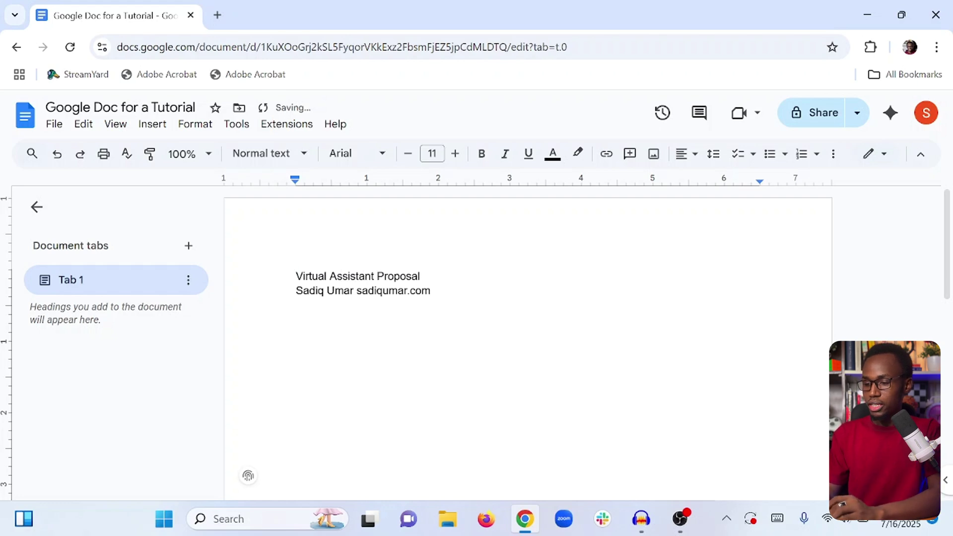
pyautogui.click(296, 305)
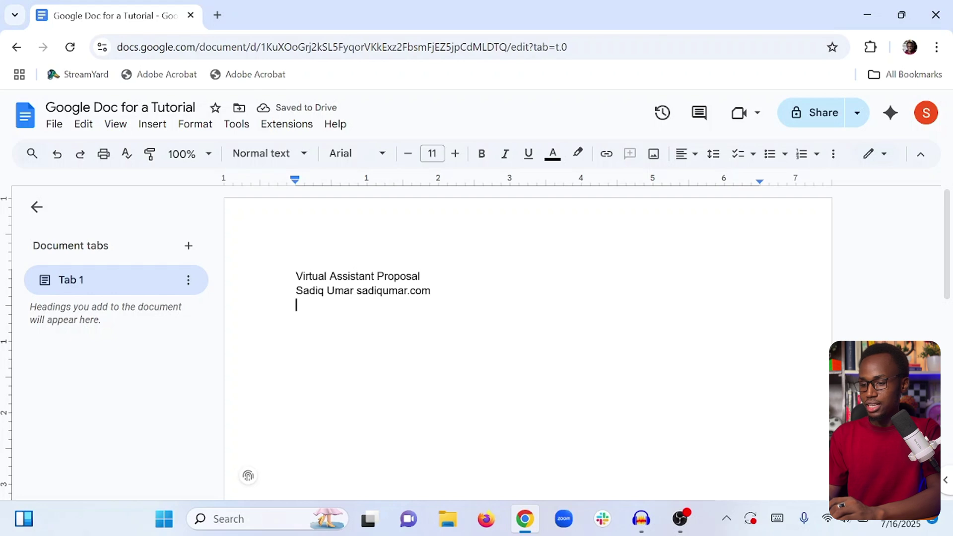
pyautogui.moveTo(420, 275); pyautogui.dragTo(296, 275)
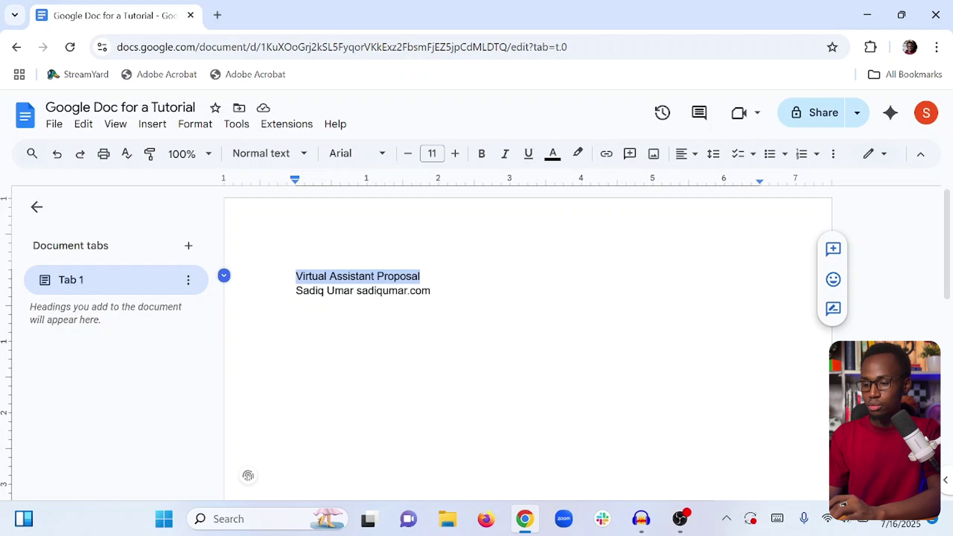
# Step the title's font size up from 11 with the + button, reaching 19 pt.
pyautogui.click(455, 155)
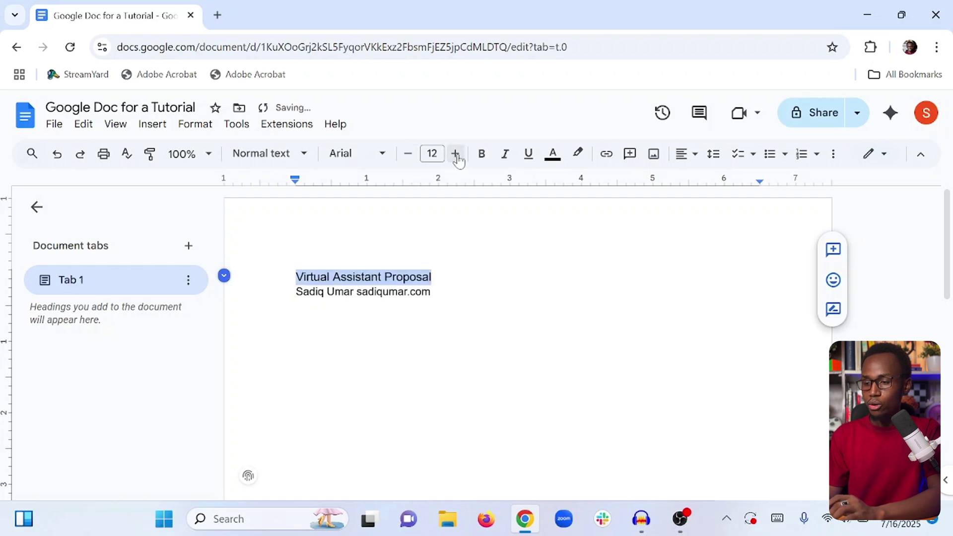
pyautogui.click(408, 155)
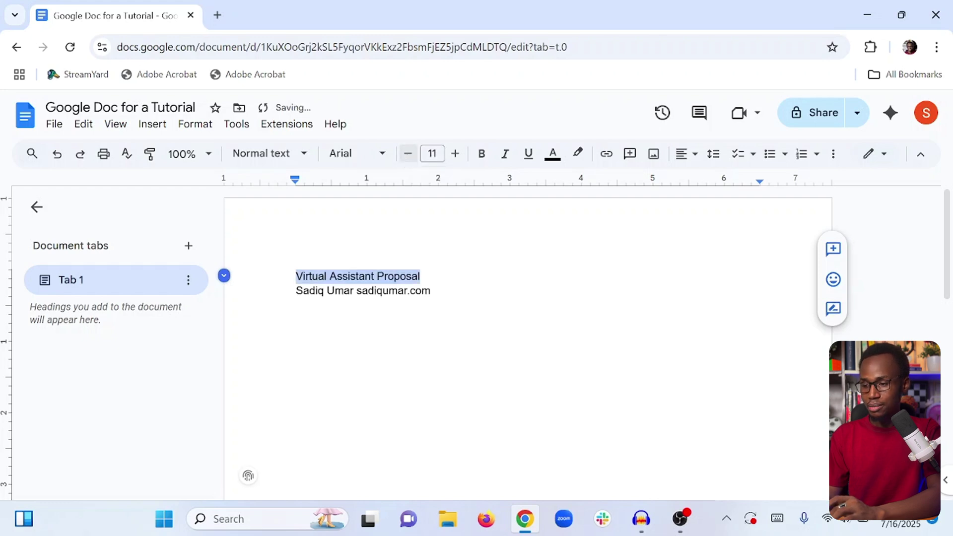
pyautogui.click(453, 156)
pyautogui.click(452, 158)
pyautogui.click(450, 162)
pyautogui.click(450, 162)
pyautogui.click(451, 161)
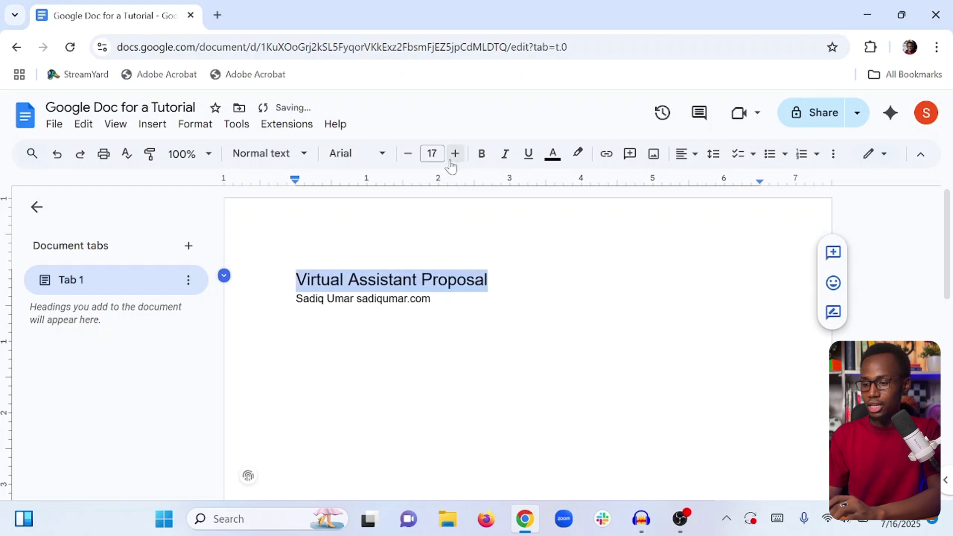
pyautogui.click(451, 162)
pyautogui.click(451, 162)
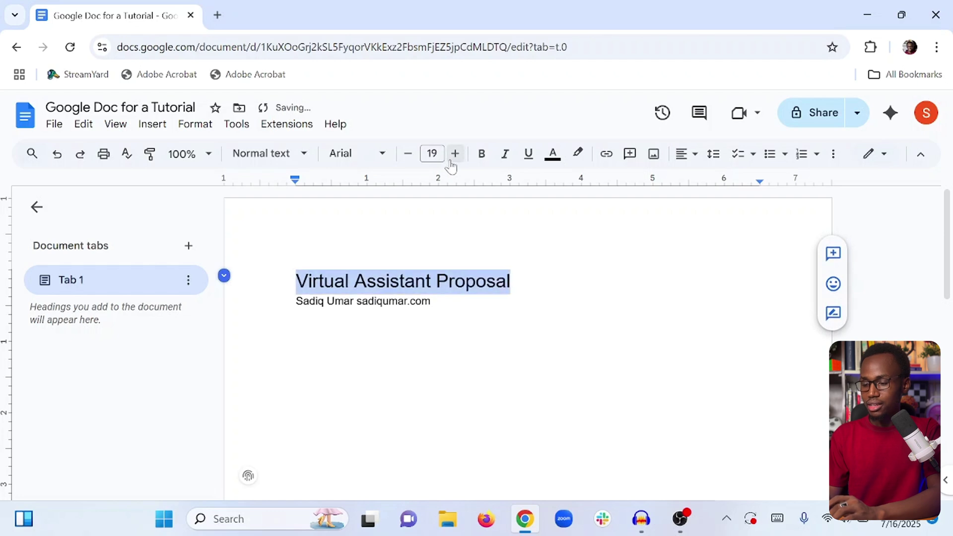
pyautogui.click(451, 162)
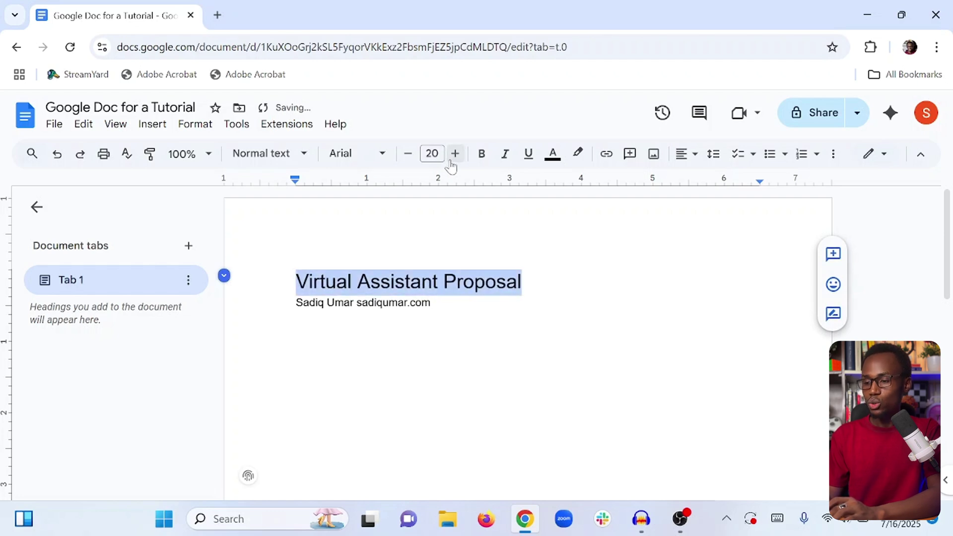
# Set the title in the Impact font and try bold before turning it off.
pyautogui.click(364, 158)
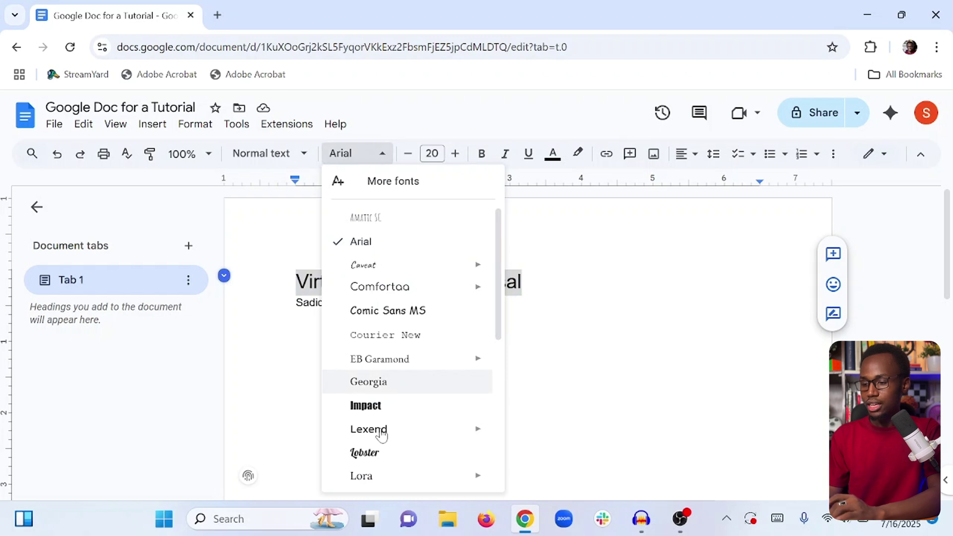
pyautogui.click(381, 406)
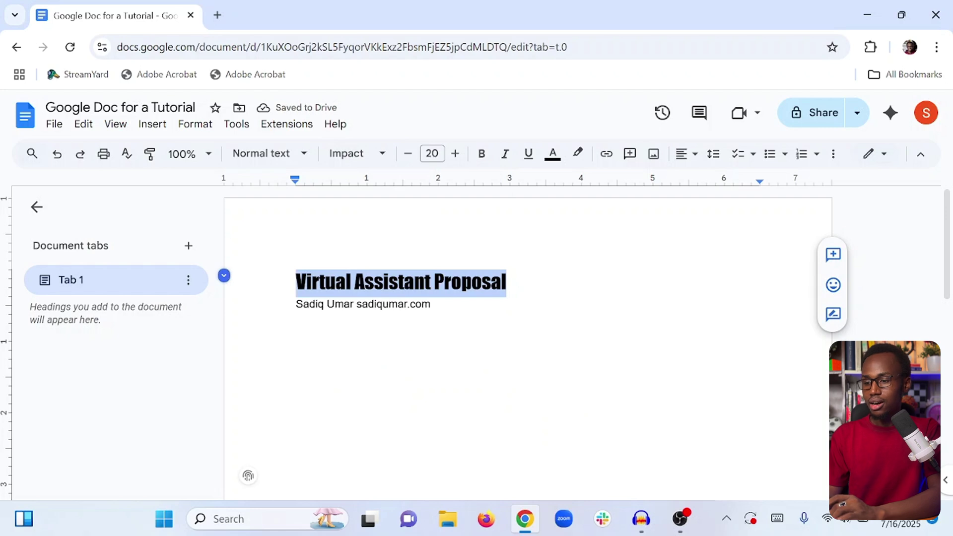
pyautogui.click(478, 155)
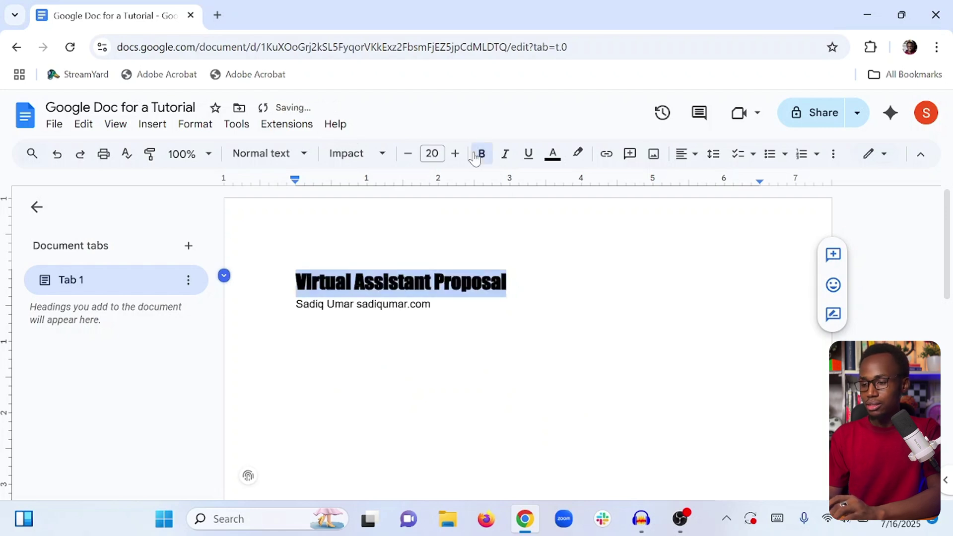
pyautogui.click(477, 154)
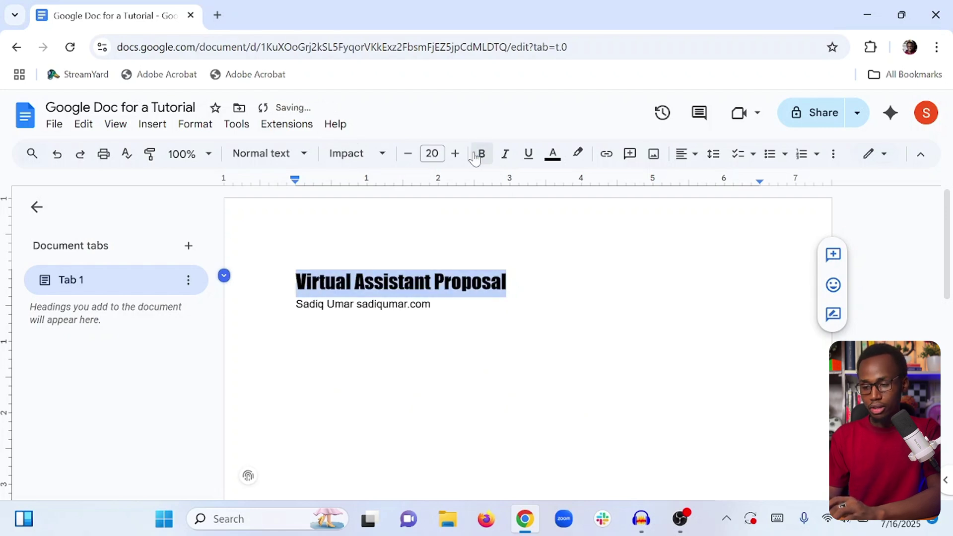
pyautogui.click(477, 154)
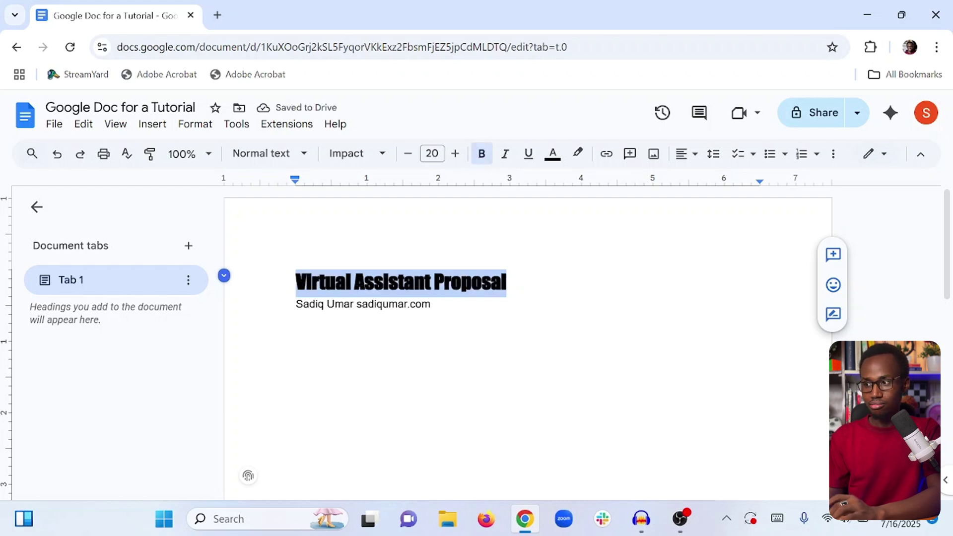
pyautogui.click(482, 164)
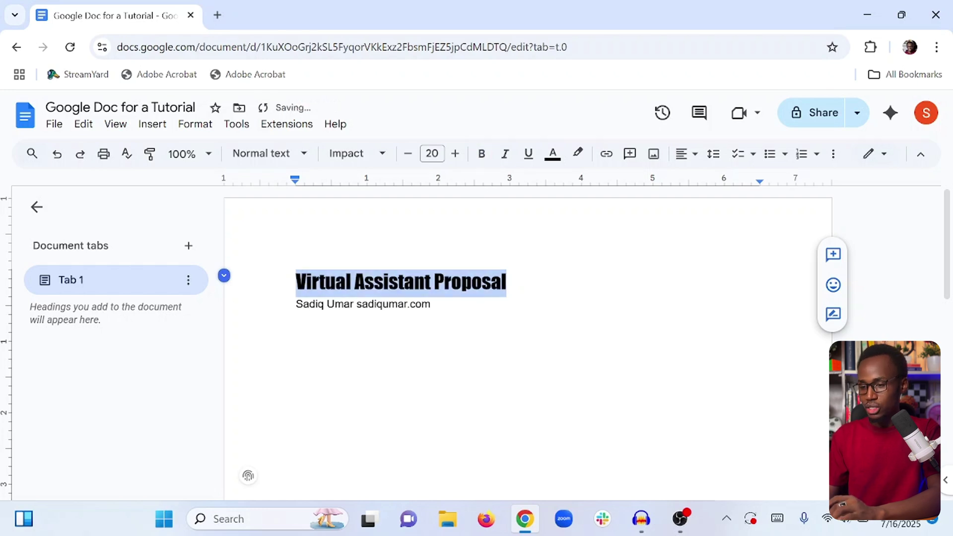
# Preview italic and underline on the title, then remove both.
pyautogui.click(504, 152)
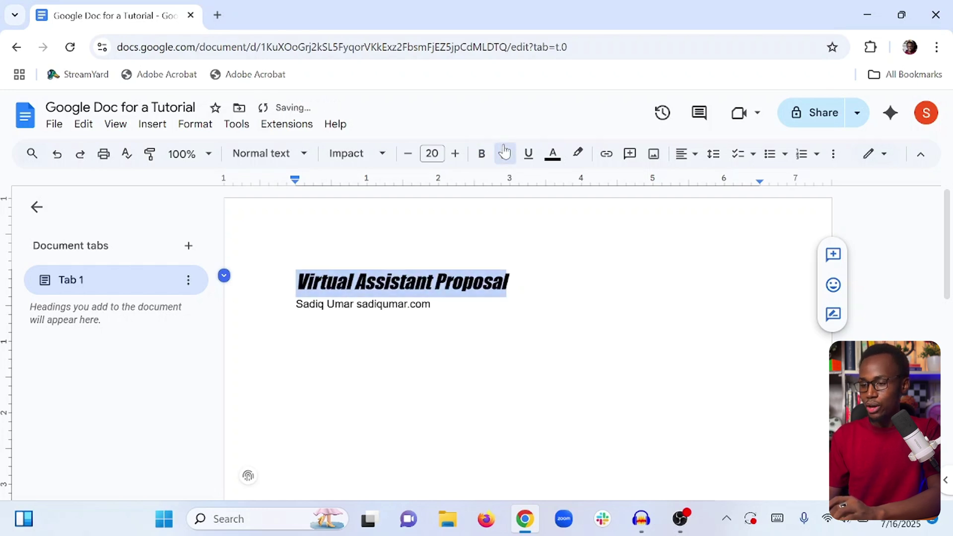
pyautogui.click(504, 153)
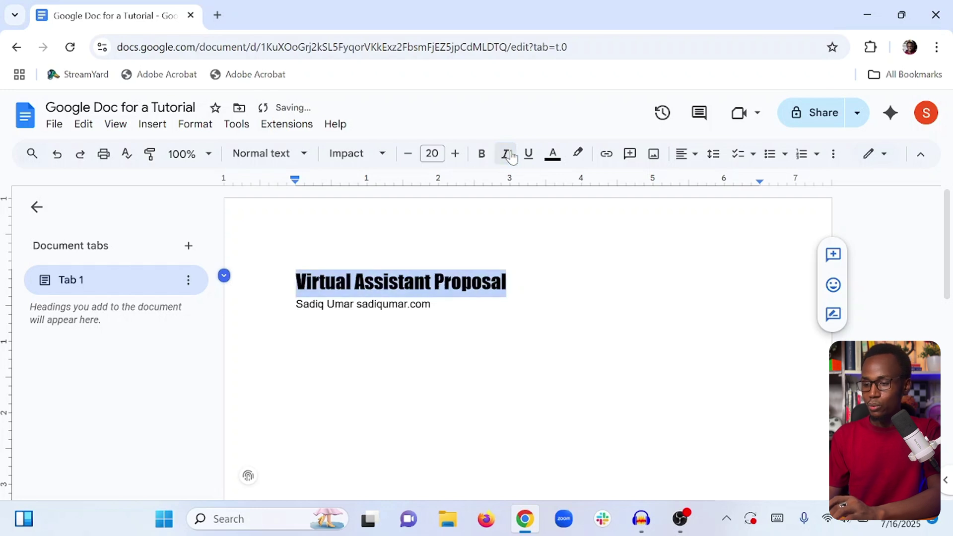
pyautogui.click(533, 162)
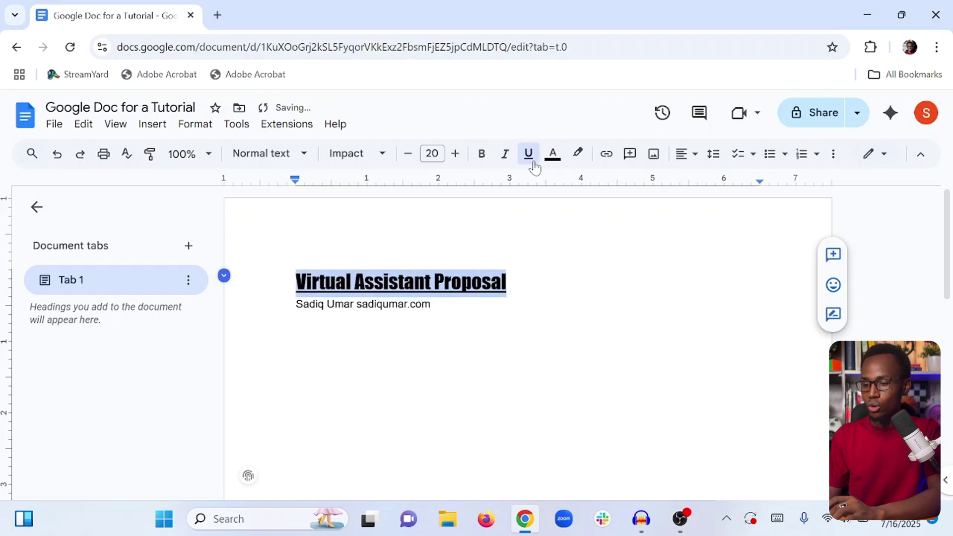
pyautogui.click(533, 163)
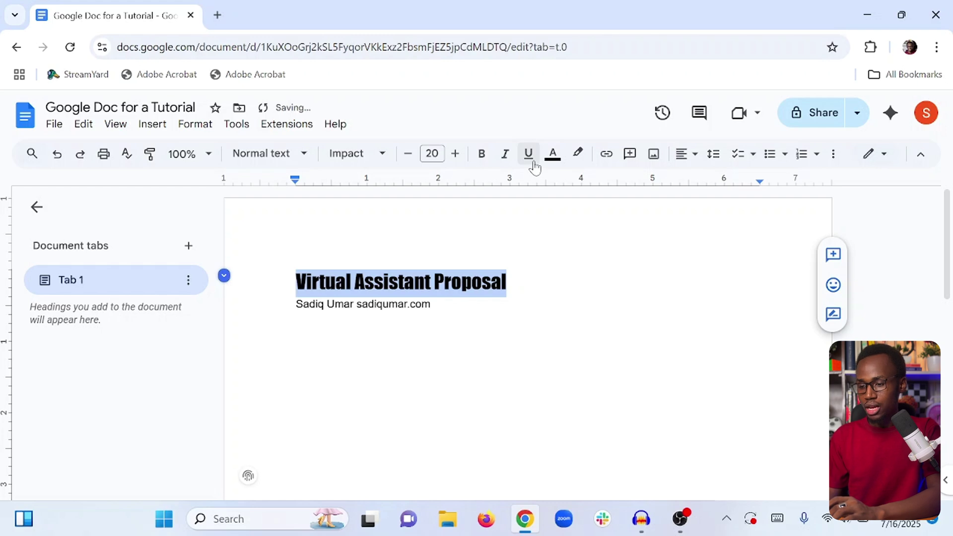
# After trying right and justified alignment, centre the title and add a blank line below it.
pyautogui.click(686, 158)
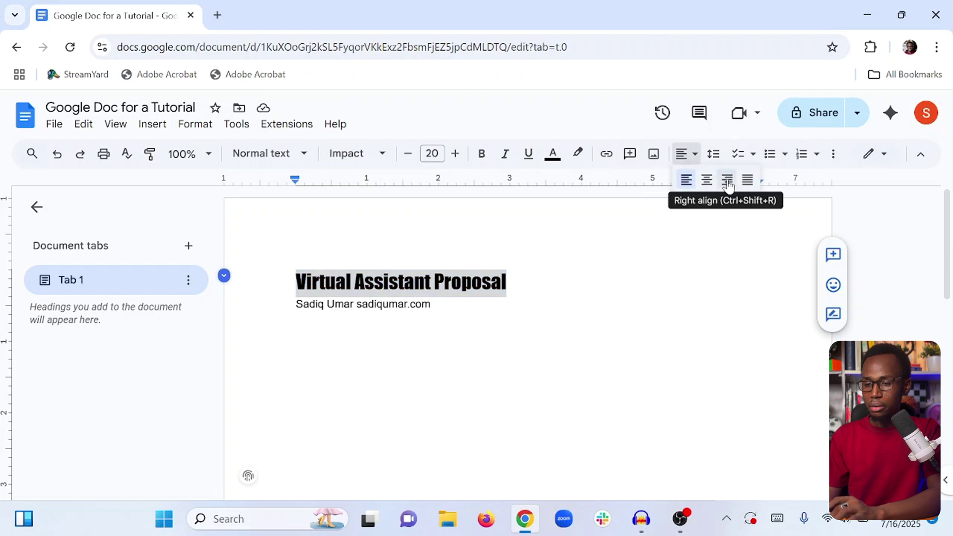
pyautogui.click(727, 181)
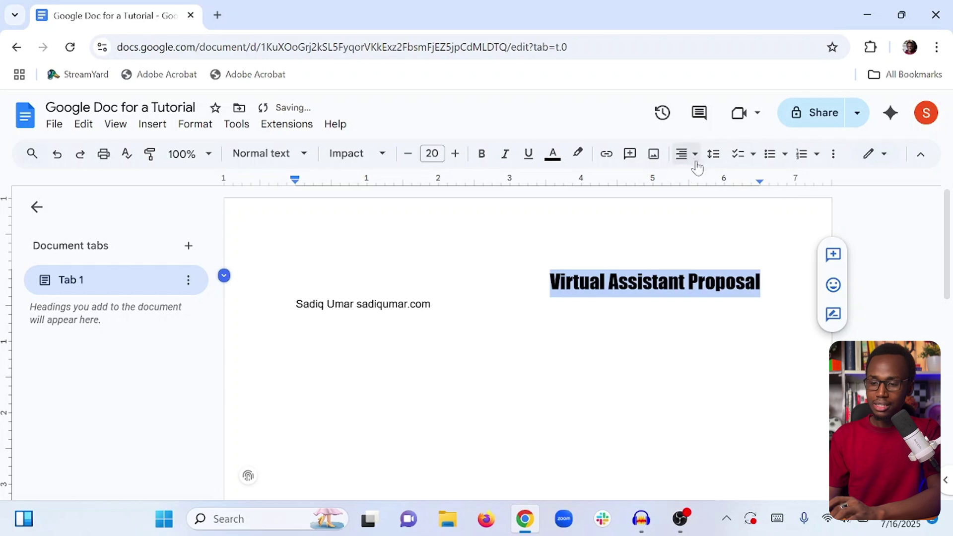
pyautogui.click(692, 155)
pyautogui.click(747, 180)
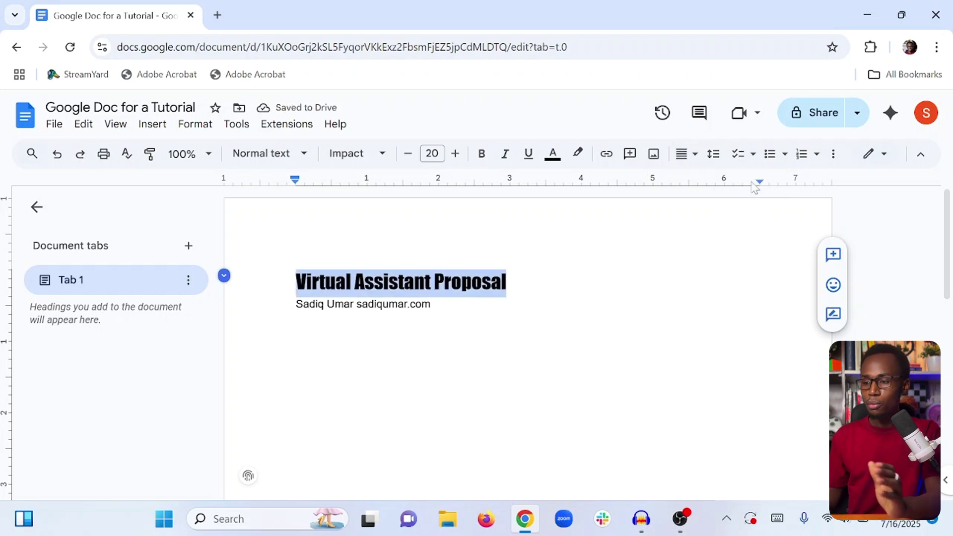
pyautogui.click(689, 158)
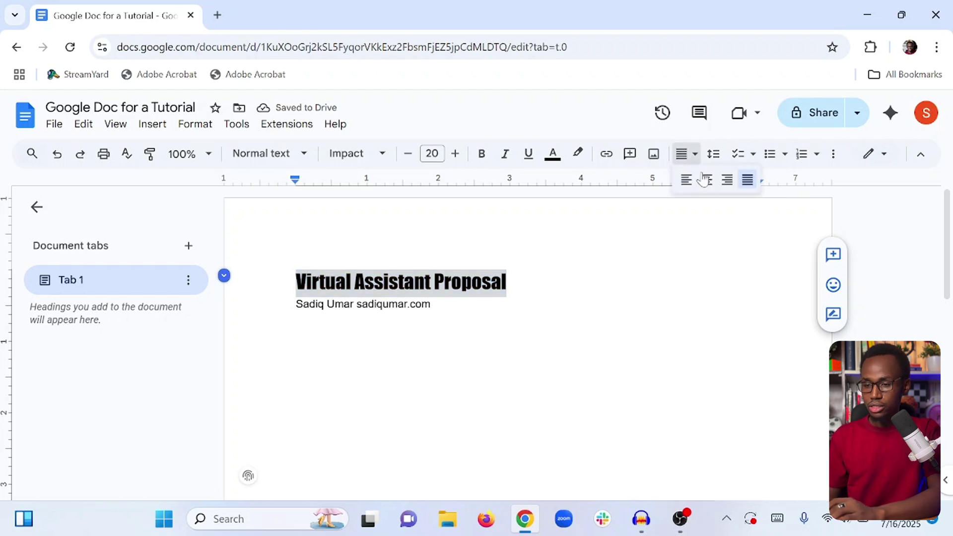
pyautogui.click(707, 180)
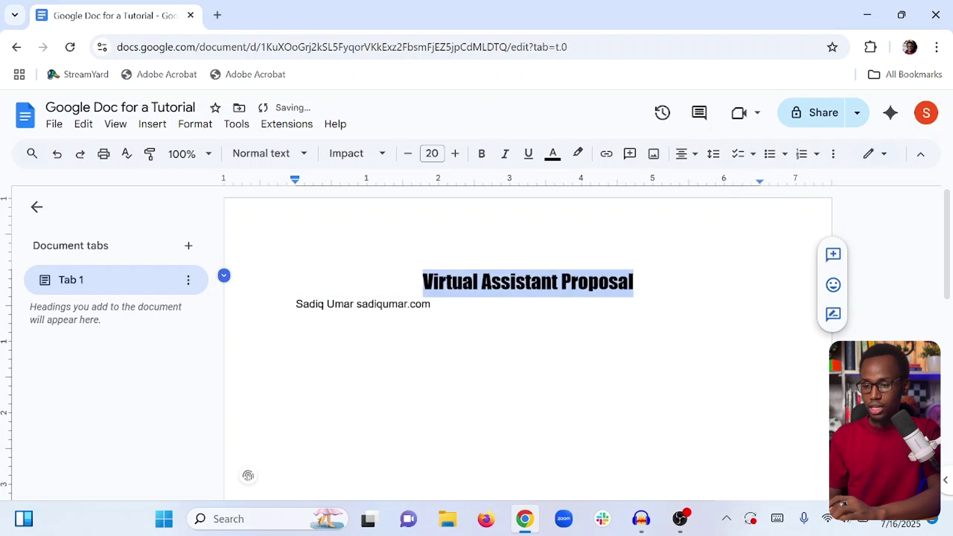
pyautogui.click(634, 282)
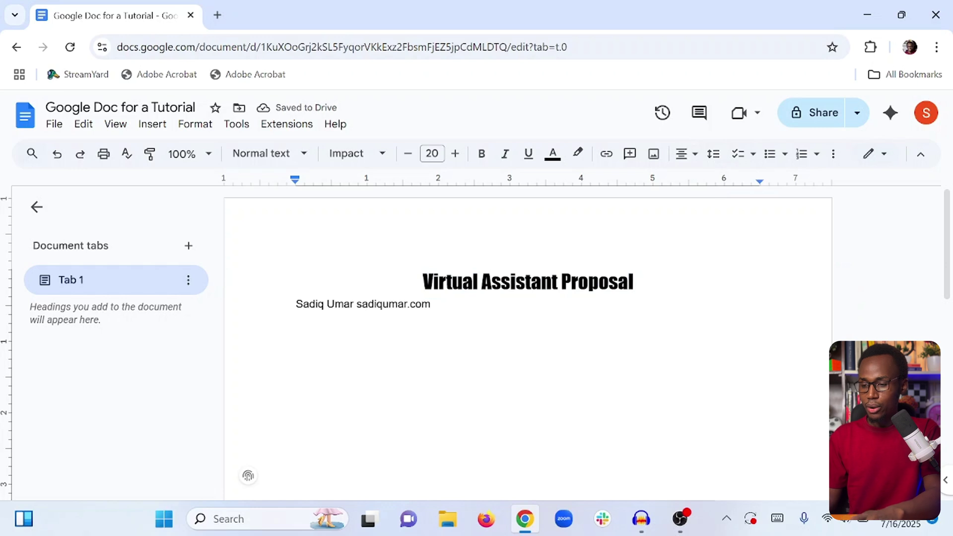
pyautogui.press('Return')
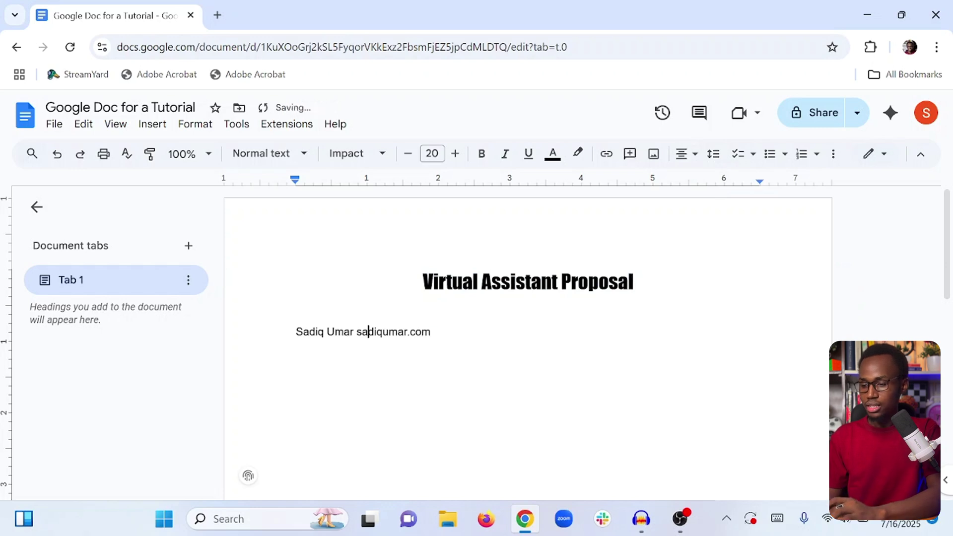
# Type the author's name and e-mail address on the empty line below the title.
pyautogui.tripleClick(368, 331)
pyautogui.click(552, 281)
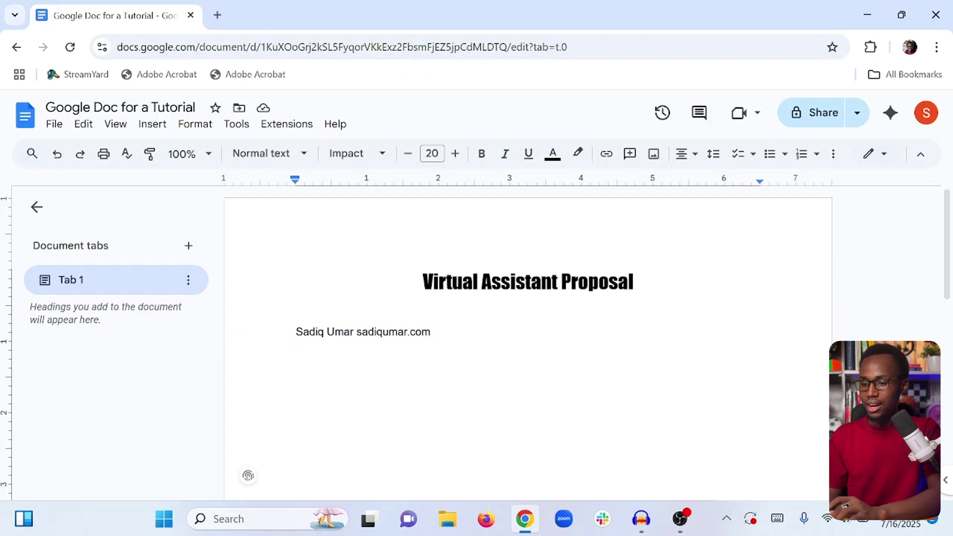
pyautogui.click(528, 309)
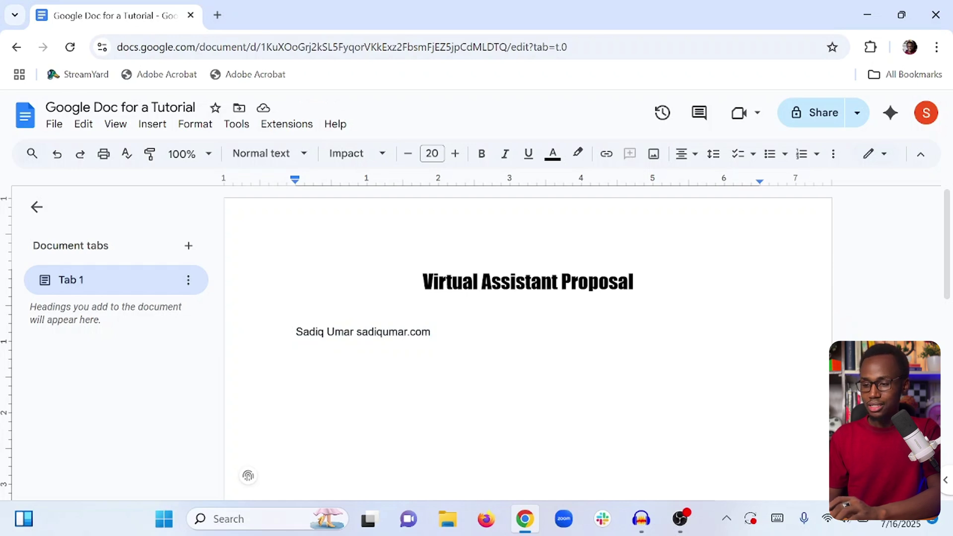
pyautogui.write('Sa')
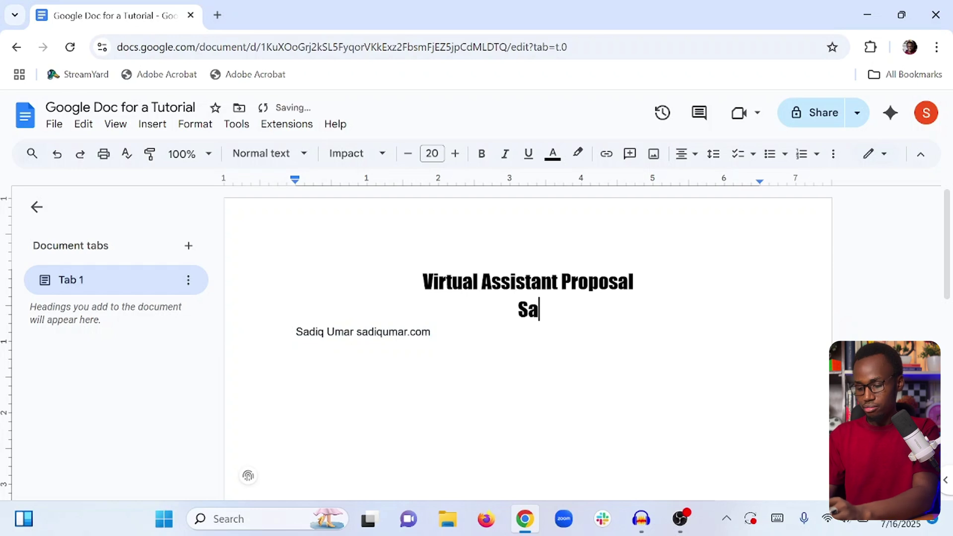
pyautogui.write('diq Umar')
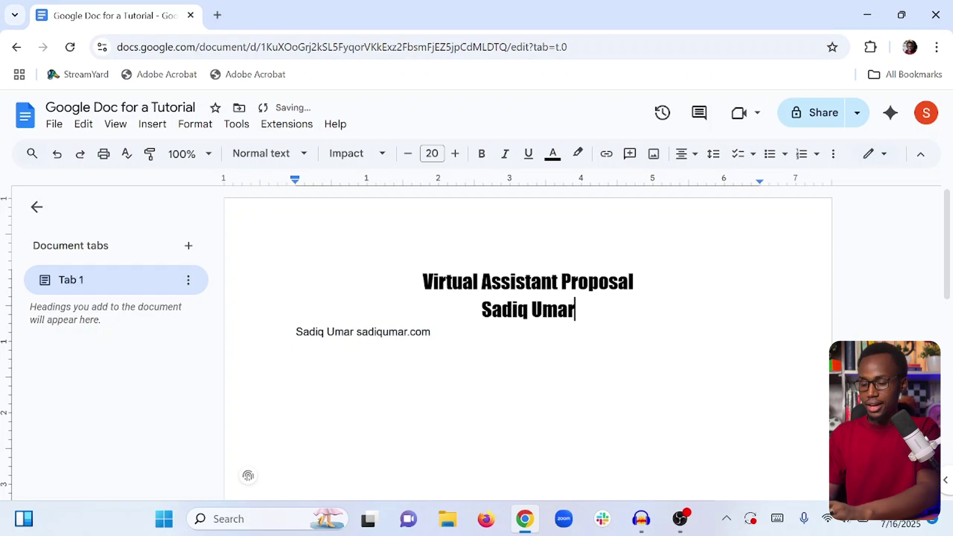
pyautogui.write(' 0')
pyautogui.press('BackSpace')
pyautogui.press('BackSpace')
pyautogui.write('- ')
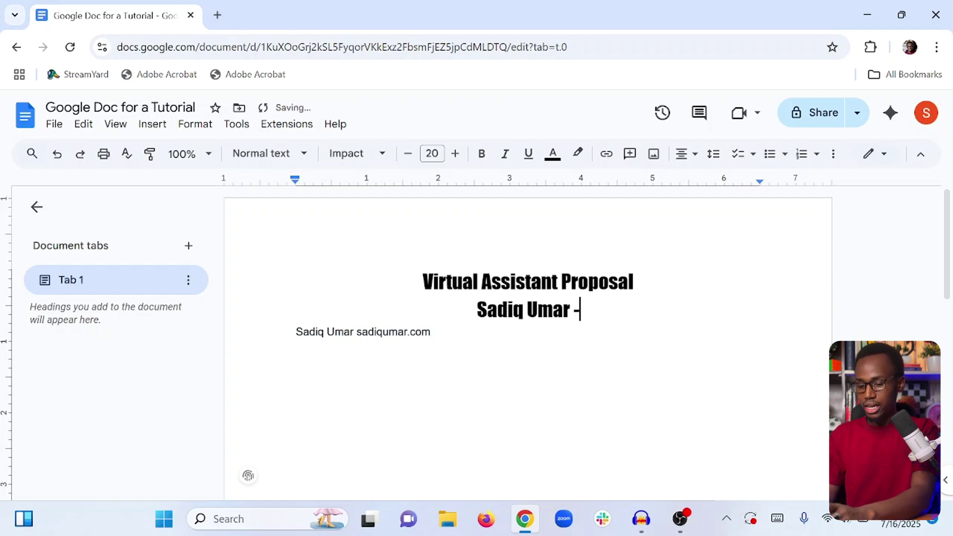
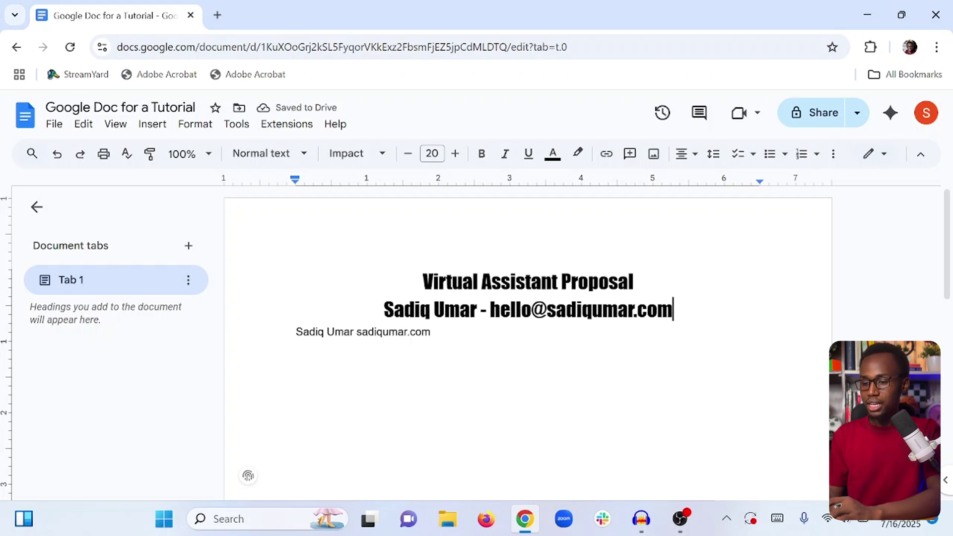
# Set the new contact line's font size to 11.
pyautogui.tripleClick(500, 308)
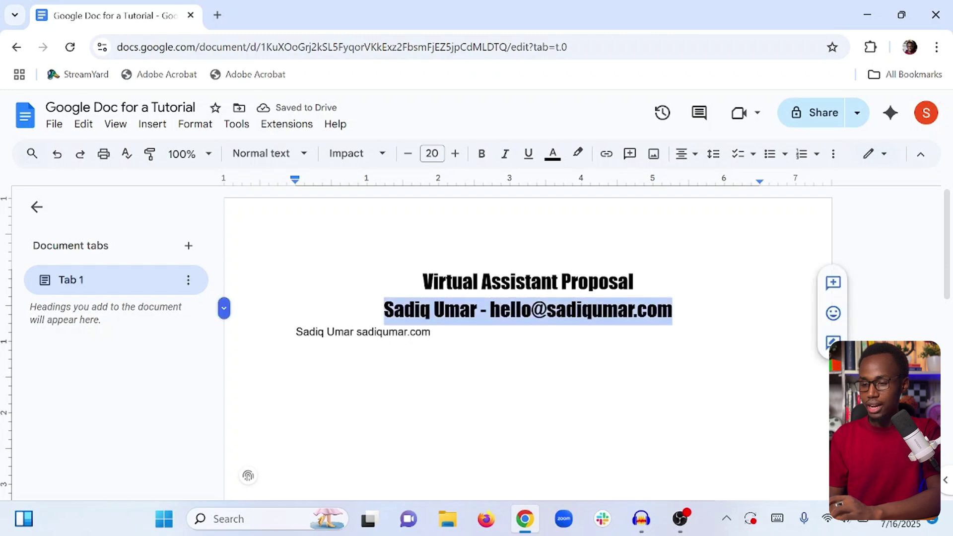
pyautogui.tripleClick(409, 154)
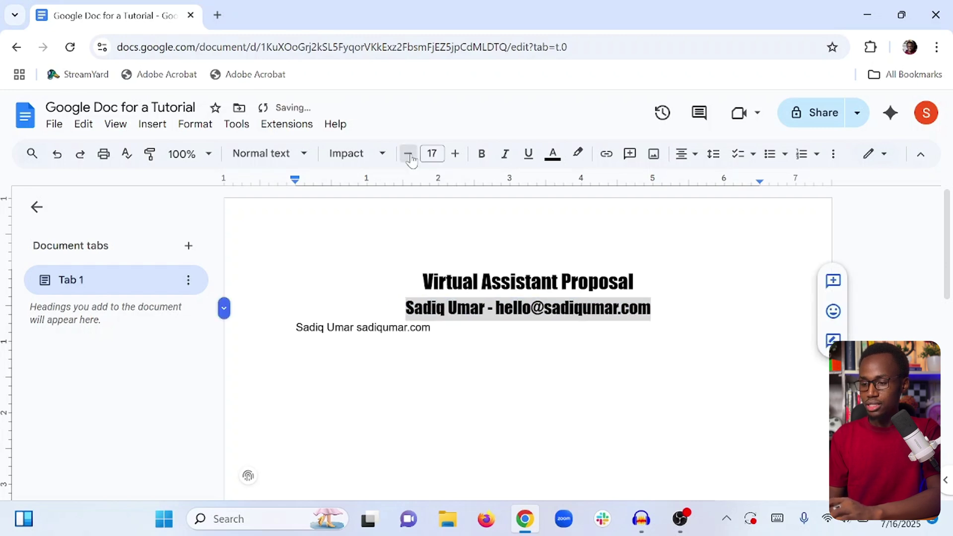
pyautogui.tripleClick(409, 154)
pyautogui.tripleClick(408, 155)
pyautogui.click(408, 154)
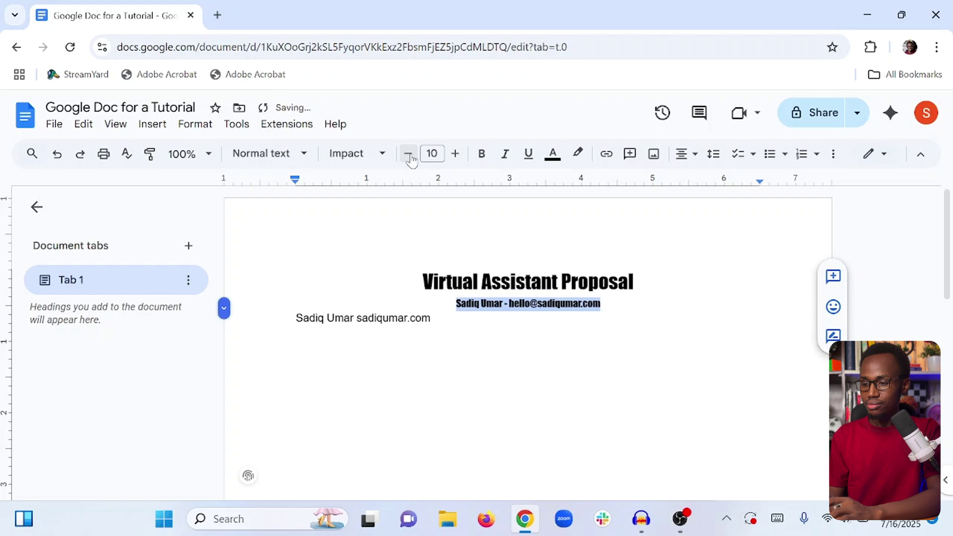
pyautogui.click(455, 154)
# Add a blank line above the old contact line and make the name-and-email line bold Arial.
pyautogui.click(297, 333)
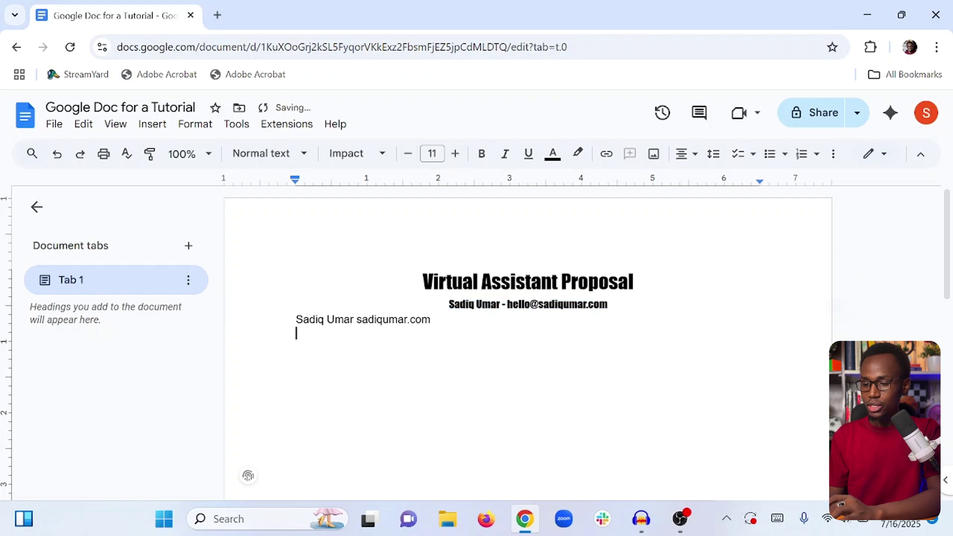
pyautogui.click(303, 319)
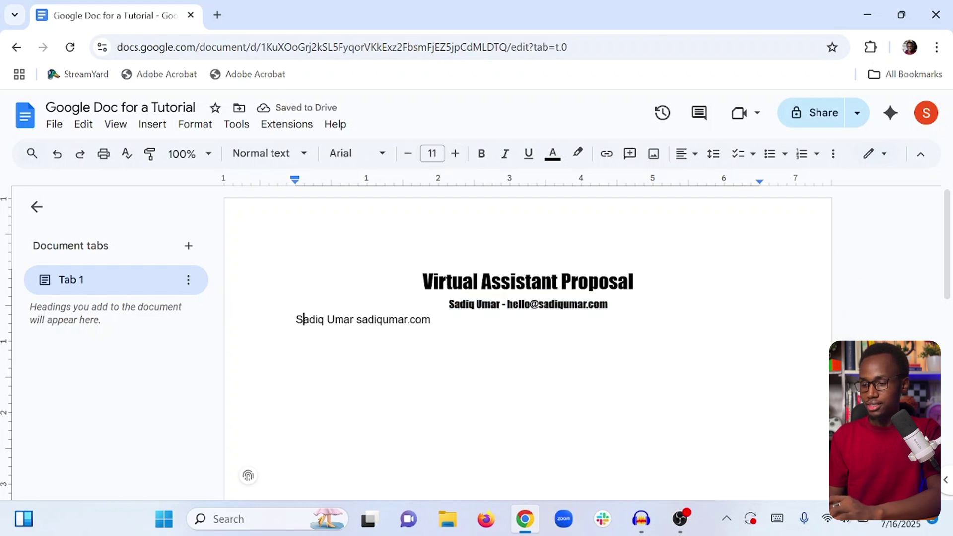
pyautogui.press('Return')
pyautogui.click(512, 304)
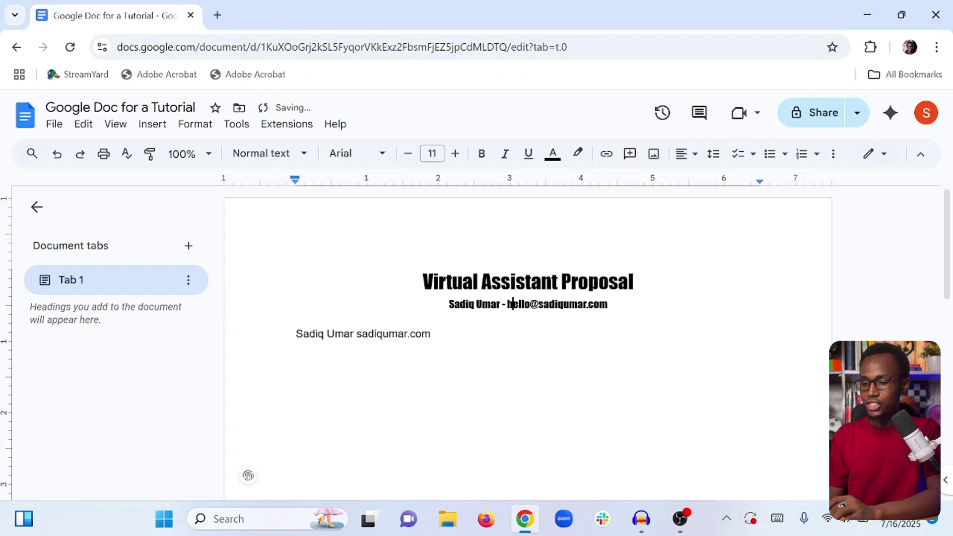
pyautogui.tripleClick(512, 303)
pyautogui.click(364, 154)
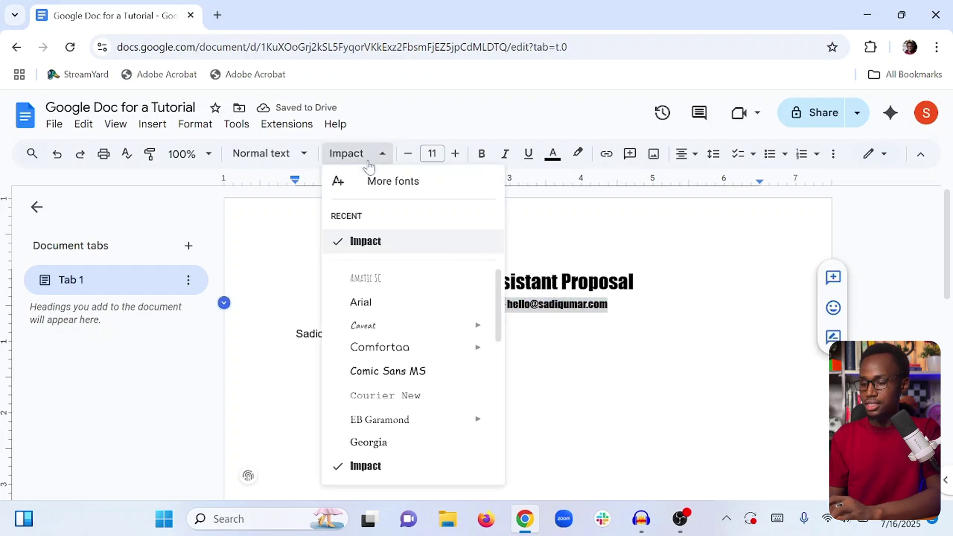
pyautogui.click(371, 311)
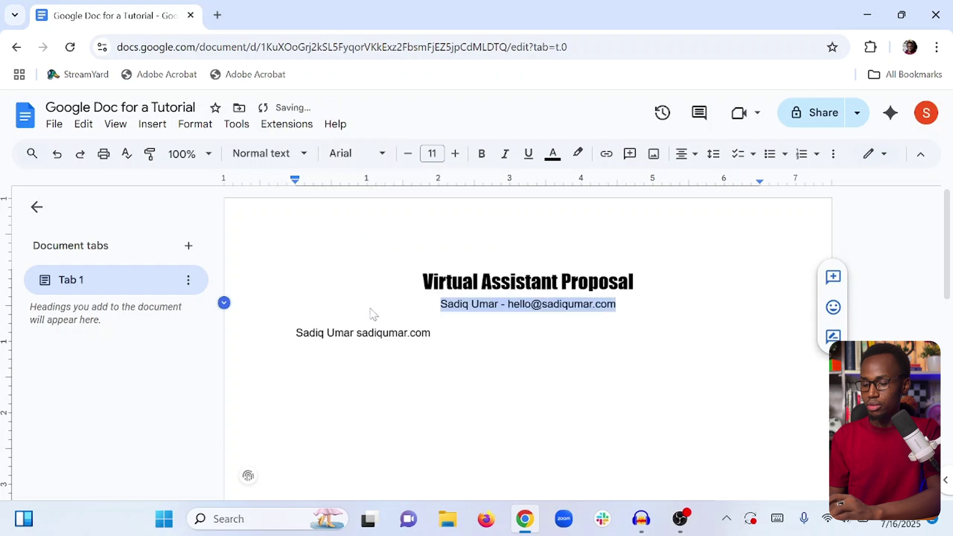
pyautogui.click(296, 319)
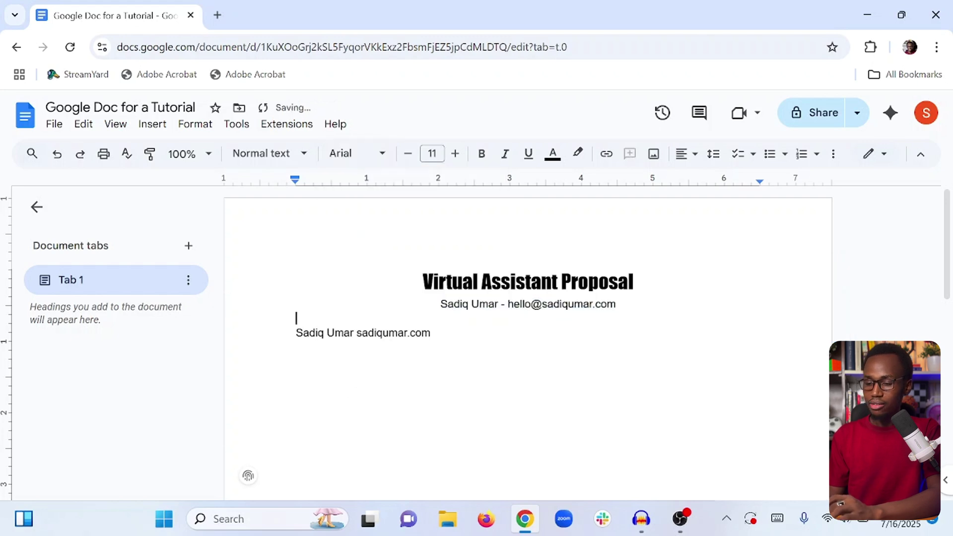
pyautogui.tripleClick(521, 303)
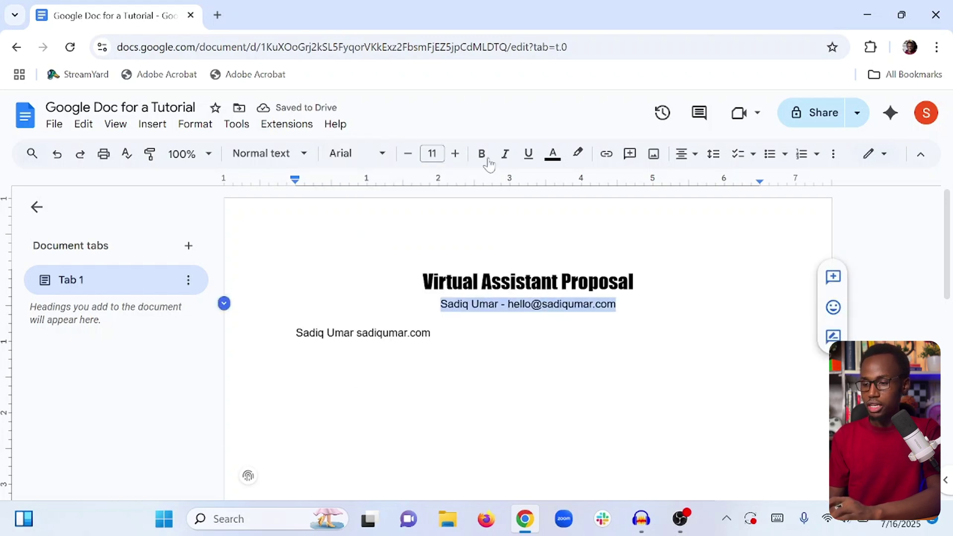
pyautogui.click(481, 154)
pyautogui.press('Down')
pyautogui.press('Down')
pyautogui.press('Down')
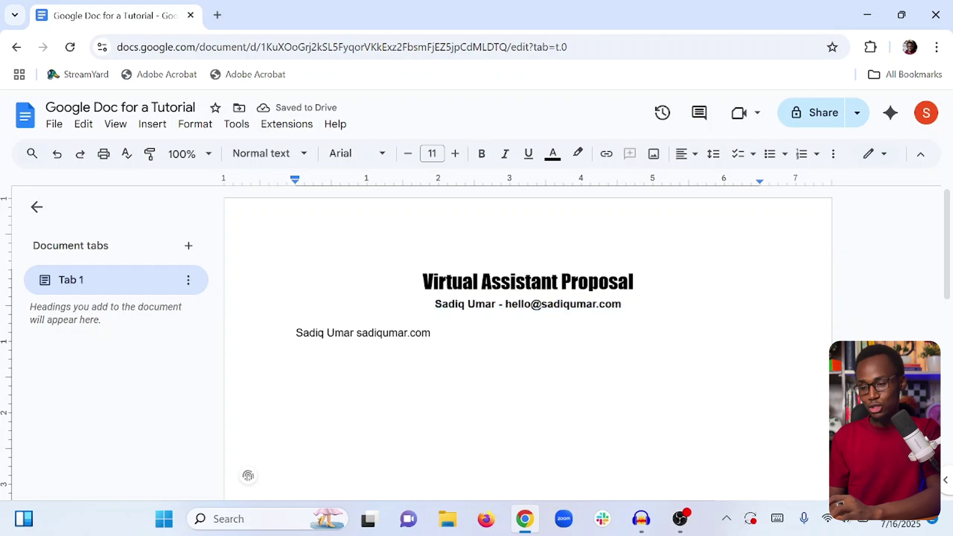
pyautogui.tripleClick(381, 333)
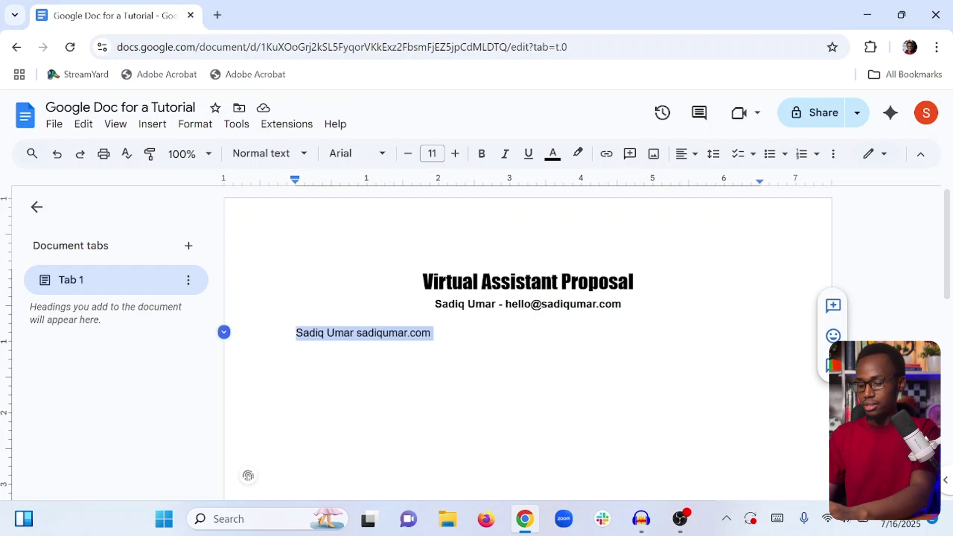
# Replace the old name-and-website line with 'Personal Introduction:' styled as Heading 2.
pyautogui.write('Personal In')
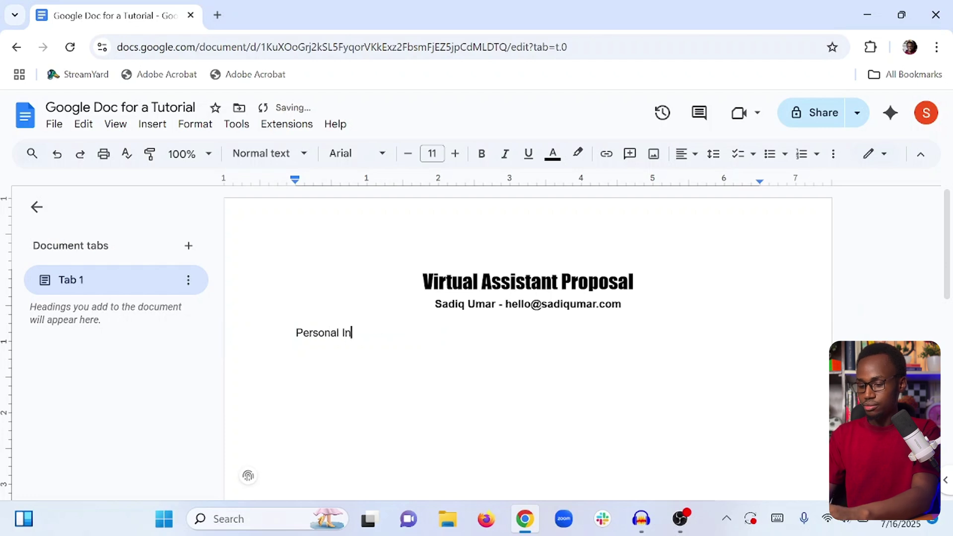
pyautogui.write('troduction:')
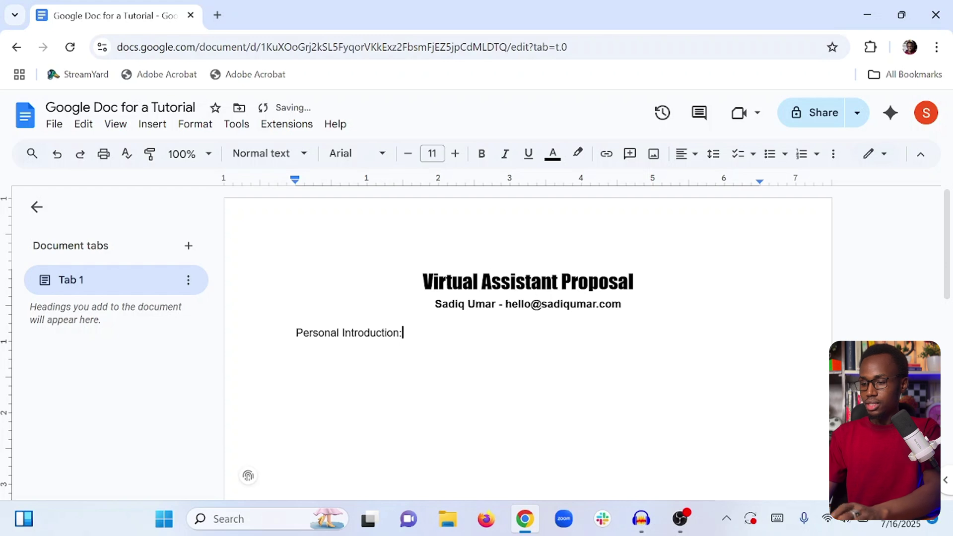
pyautogui.press('Return')
pyautogui.click(370, 332)
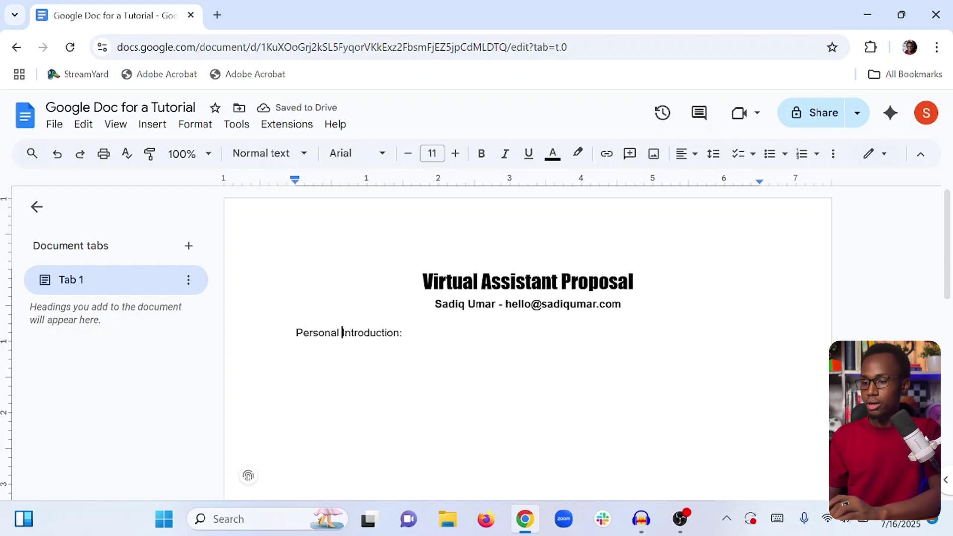
pyautogui.tripleClick(343, 333)
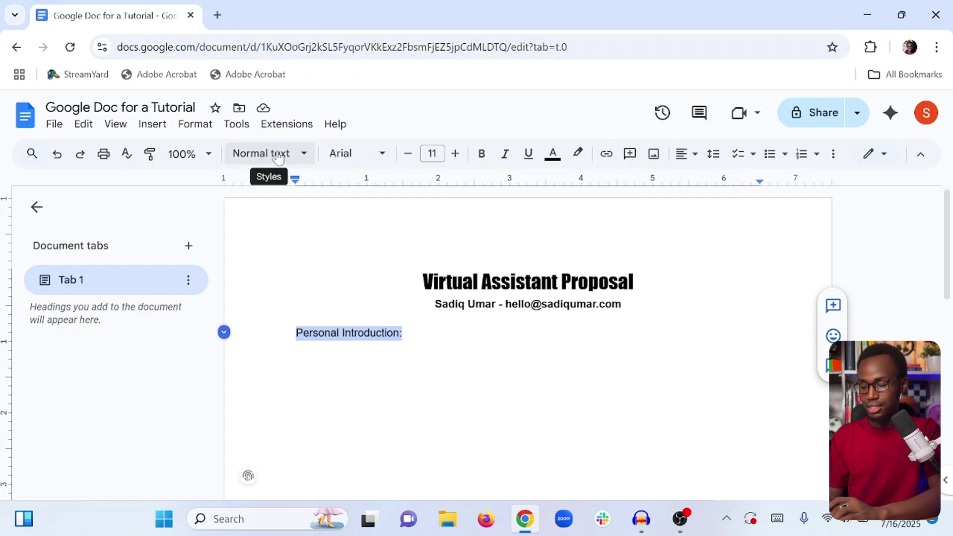
pyautogui.click(279, 155)
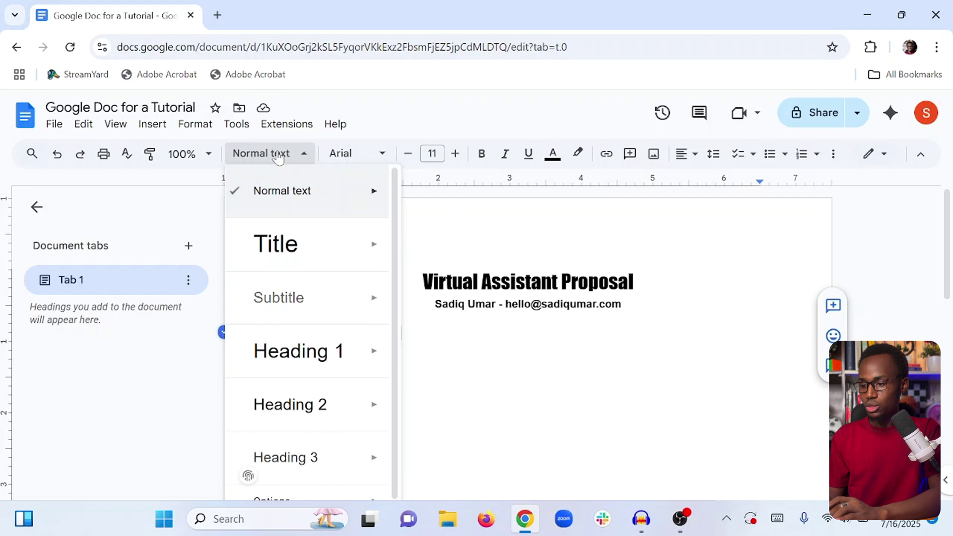
pyautogui.click(297, 408)
pyautogui.click(402, 353)
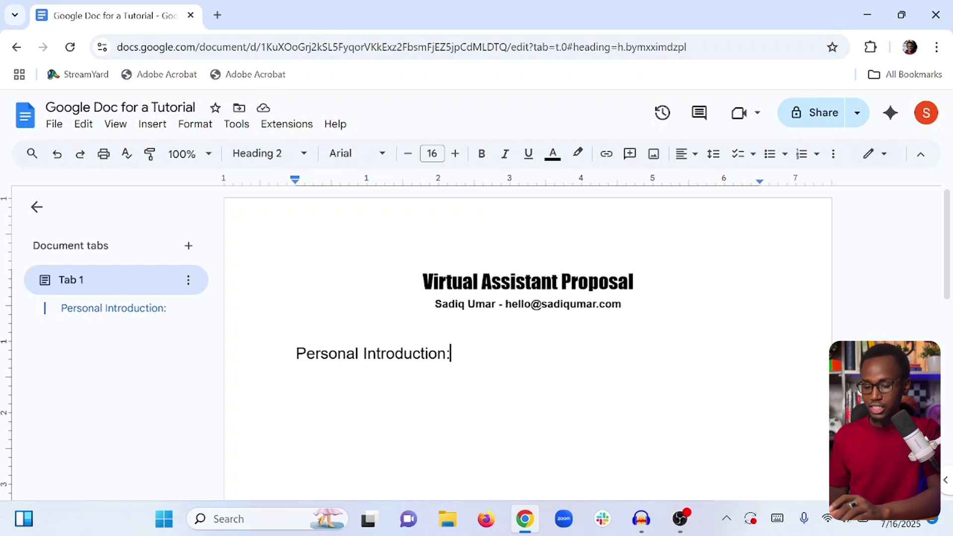
pyautogui.moveTo(450, 353); pyautogui.dragTo(296, 353)
pyautogui.hotkey('ctrl', 'c')
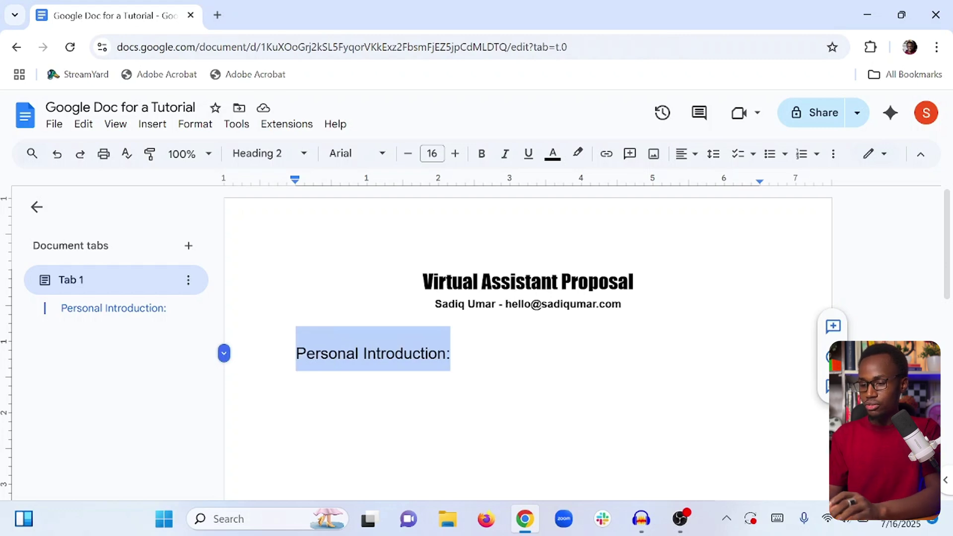
# Duplicate the heading below and rename the copy 'Professional Introduction:'.
pyautogui.press('Right')
pyautogui.press('Return')
pyautogui.hotkey('ctrl', 'v')
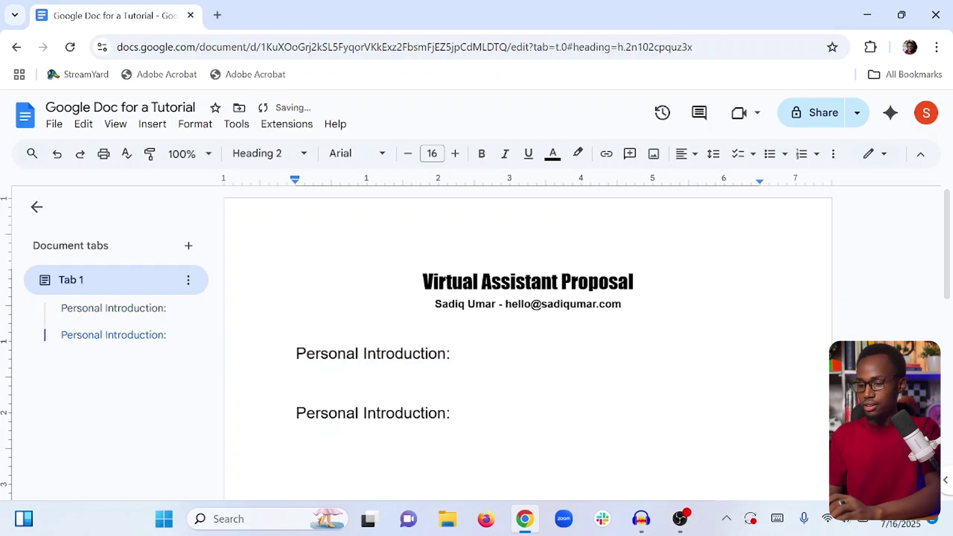
pyautogui.moveTo(330, 412); pyautogui.dragTo(415, 413)
pyautogui.doubleClick(327, 412)
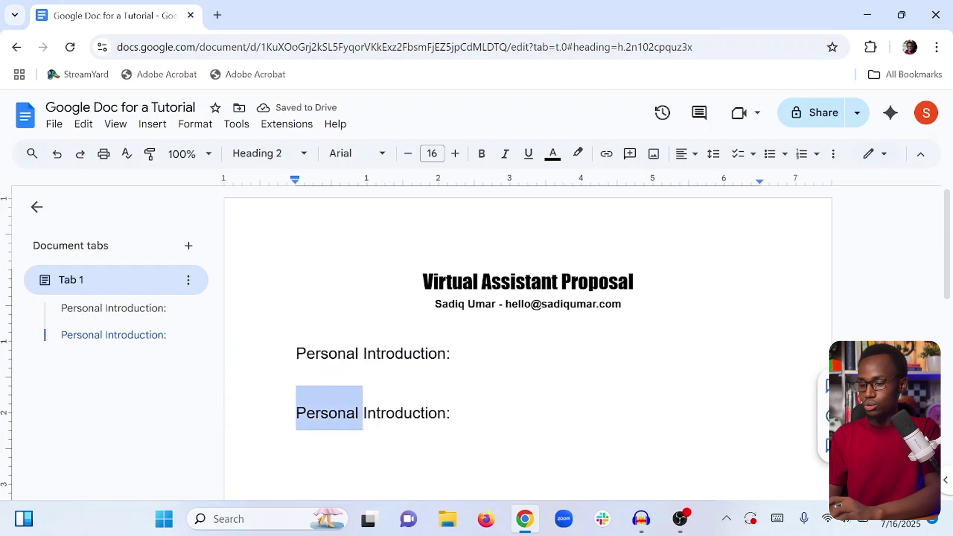
pyautogui.write('Pro')
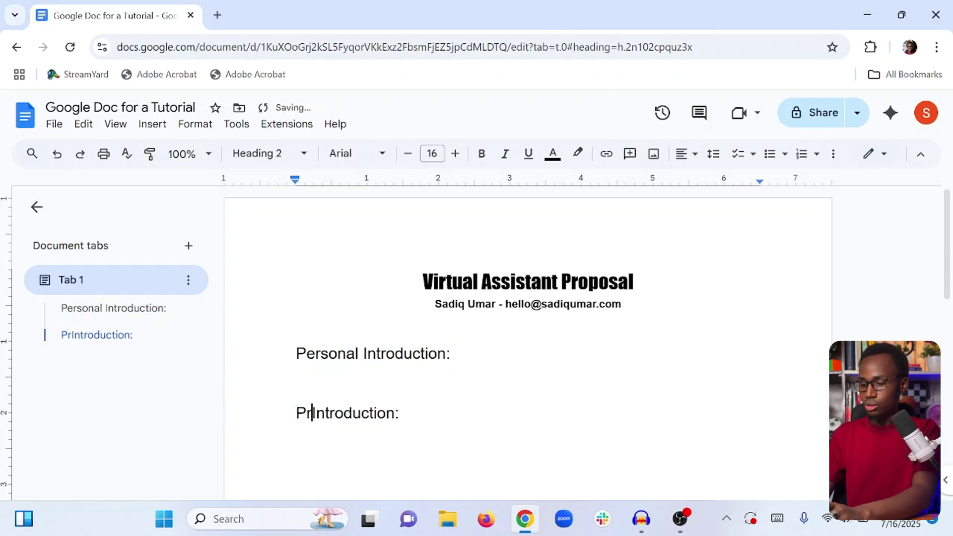
pyautogui.write('fessional In')
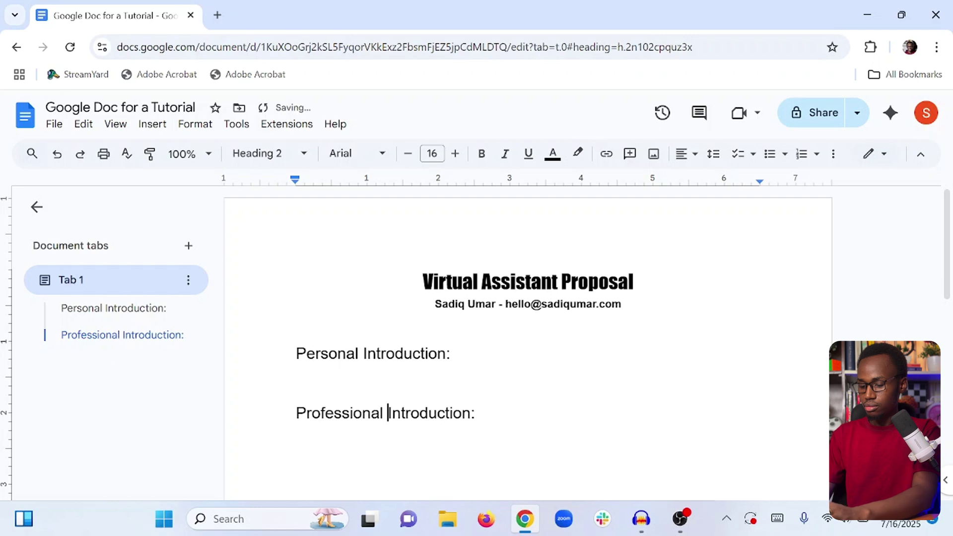
pyautogui.press('BackSpace')
pyautogui.press('BackSpace')
pyautogui.click(475, 412)
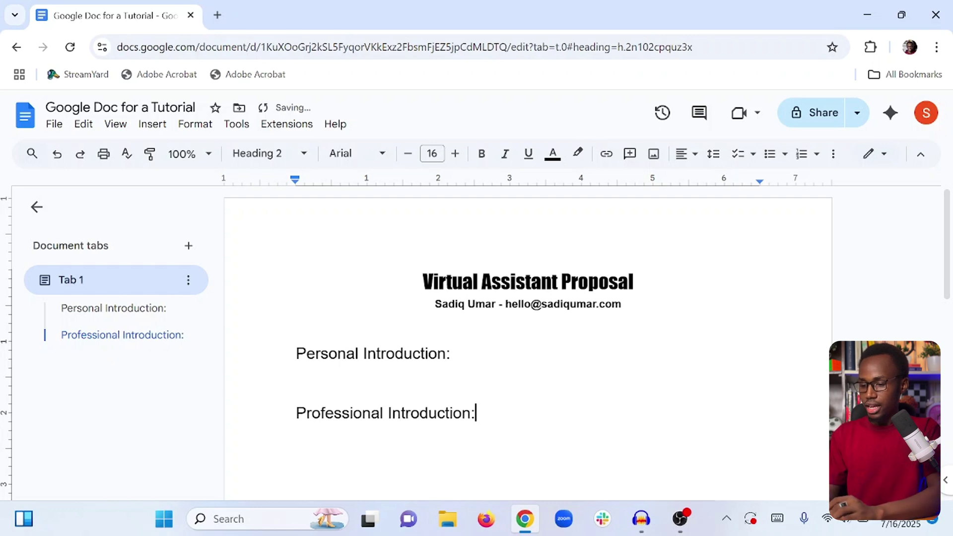
# Add a 'Work Experience:' heading below Professional Introduction.
pyautogui.press('Return')
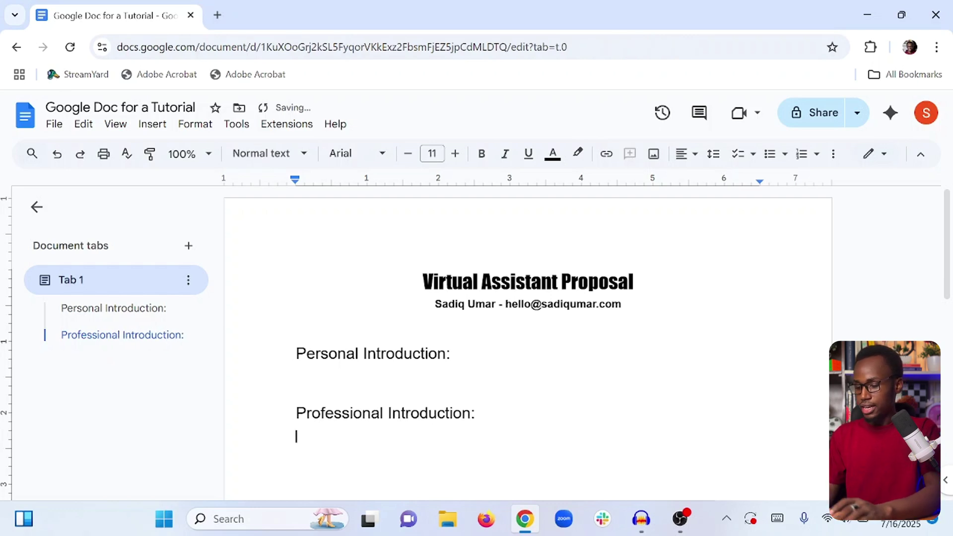
pyautogui.hotkey('ctrl', 'v')
pyautogui.scroll(-1, 527, 342)
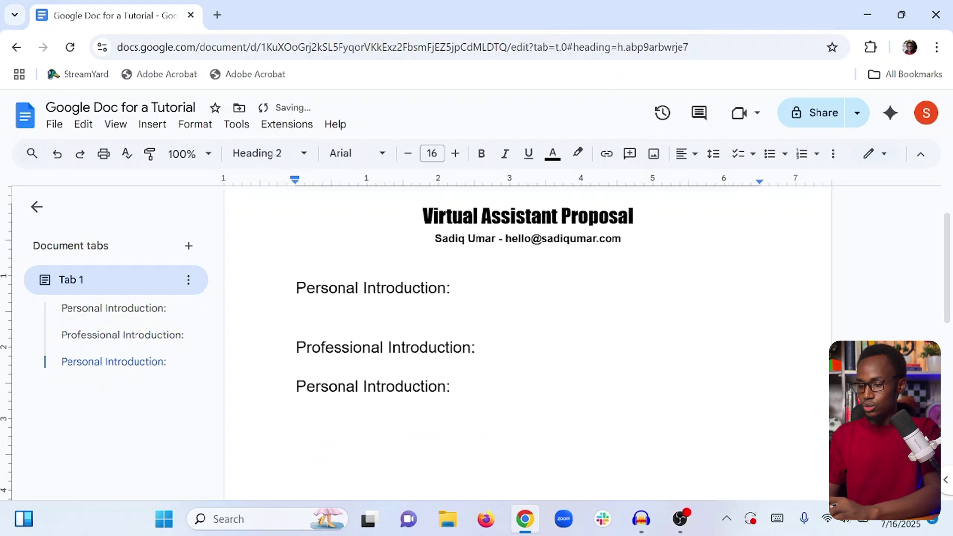
pyautogui.press('Left')
pyautogui.hotkey('shift', 'Home')
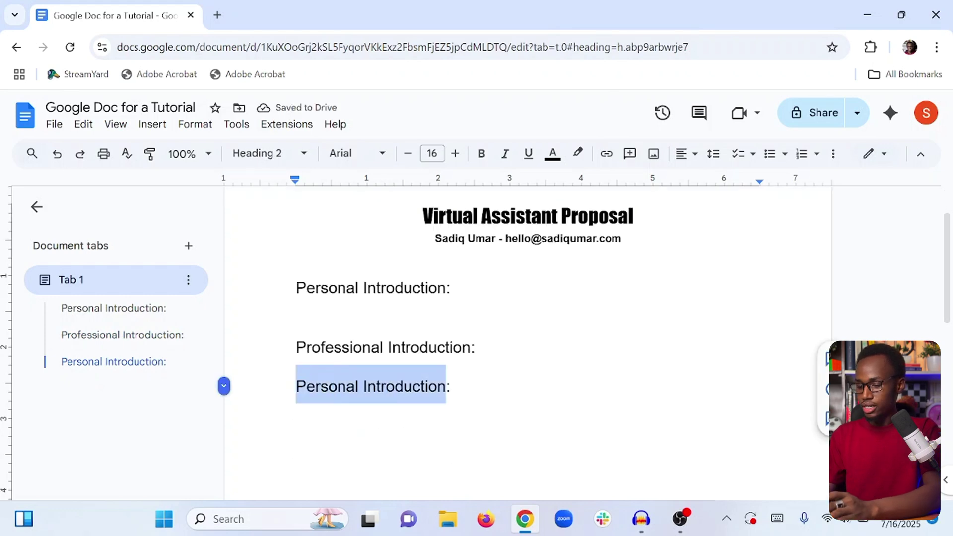
pyautogui.write('Work Experienc')
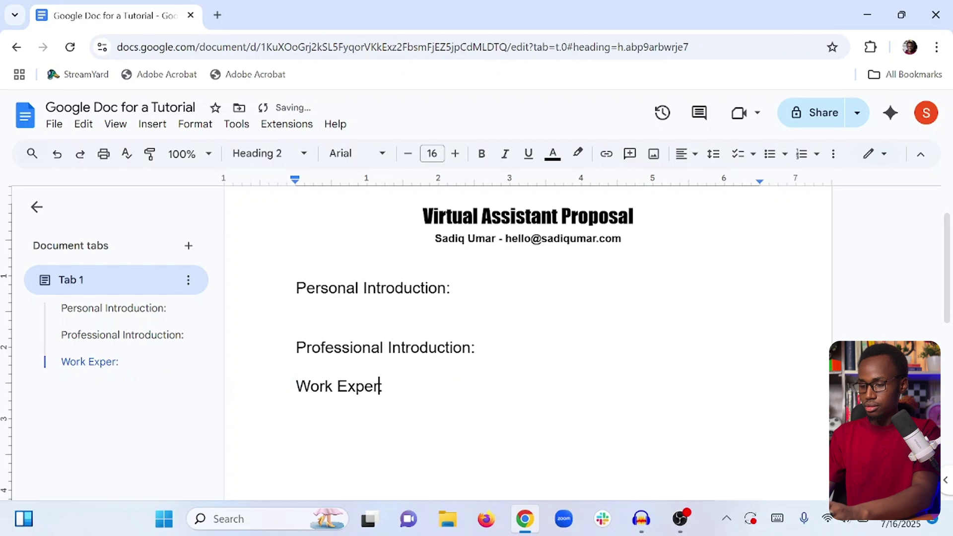
pyautogui.write('e')
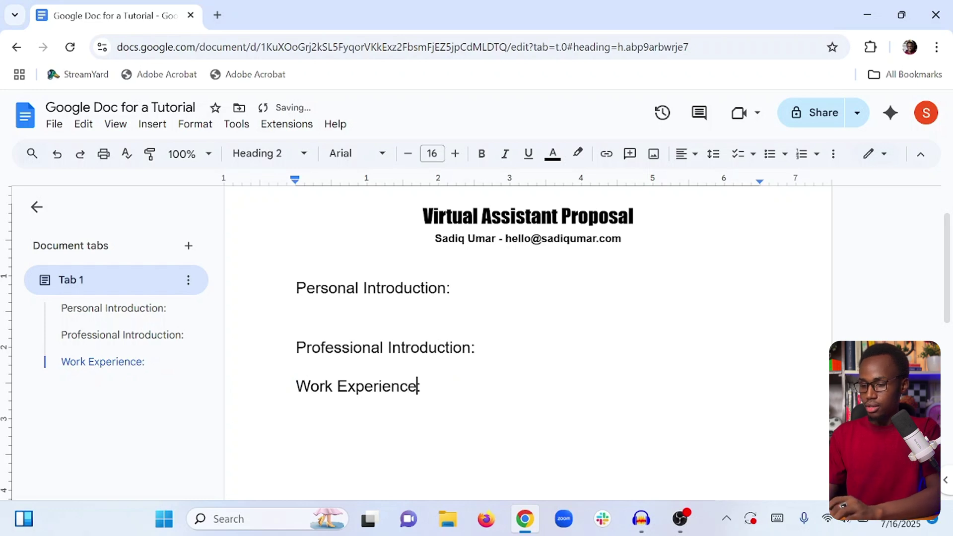
pyautogui.press('End')
# Add a 'Testimonials:' heading below Work Experience.
pyautogui.press('Return')
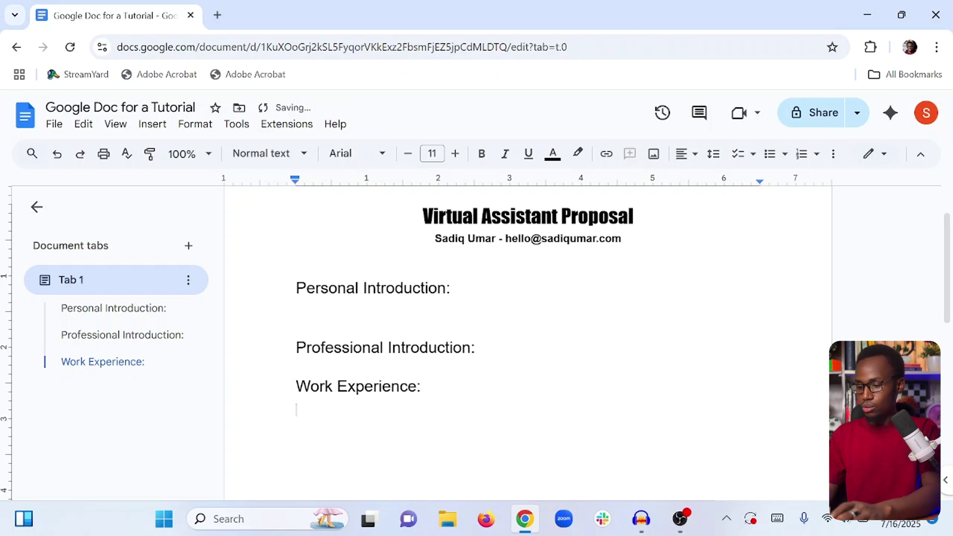
pyautogui.write('Personal Introduction:')
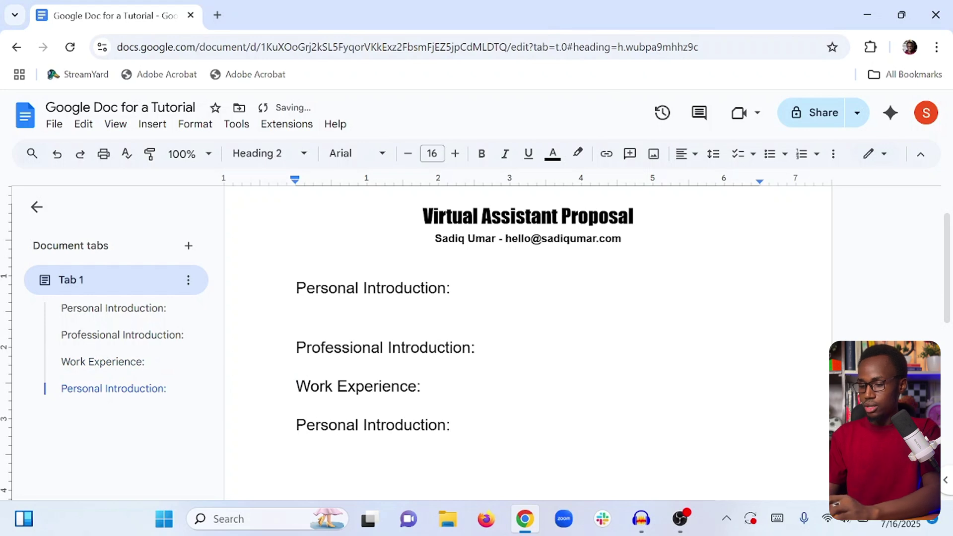
pyautogui.press('Left')
pyautogui.hotkey('shift', 'Left')
pyautogui.hotkey('shift', 'Left')
pyautogui.hotkey('shift', 'Left')
pyautogui.hotkey('shift', 'Left')
pyautogui.hotkey('shift', 'Left')
pyautogui.hotkey('shift', 'Left')
pyautogui.hotkey('shift', 'Left')
pyautogui.hotkey('shift', 'Left')
pyautogui.hotkey('shift', 'Left')
pyautogui.hotkey('shift', 'Left')
pyautogui.hotkey('shift', 'Left')
pyautogui.hotkey('shift', 'Left')
pyautogui.hotkey('shift', 'Left')
pyautogui.hotkey('shift', 'Left')
pyautogui.hotkey('shift', 'Left')
pyautogui.hotkey('shift', 'Left')
pyautogui.hotkey('shift', 'Left')
pyautogui.hotkey('shift', 'Left')
pyautogui.hotkey('shift', 'Left')
pyautogui.hotkey('shift', 'Left')
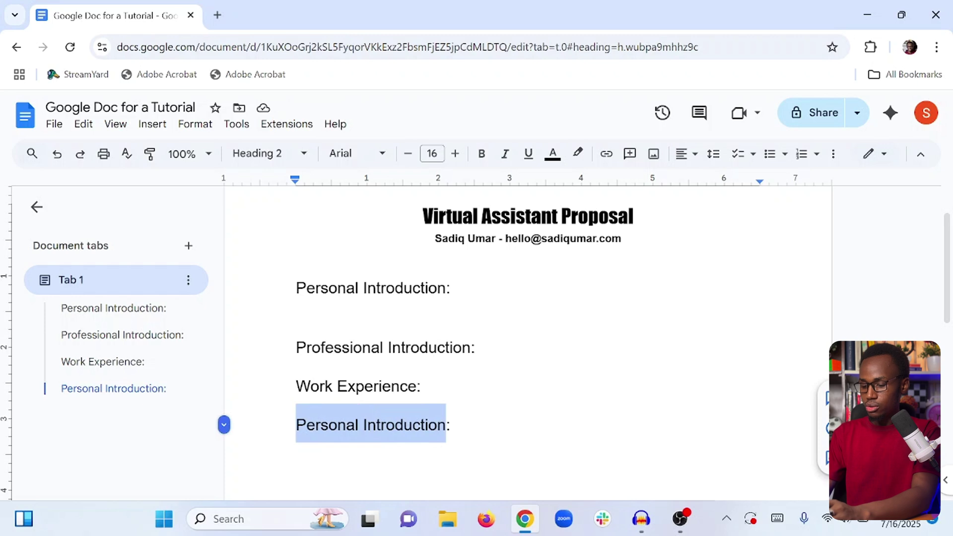
pyautogui.write('R')
pyautogui.press('BackSpace')
pyautogui.write('Tew:')
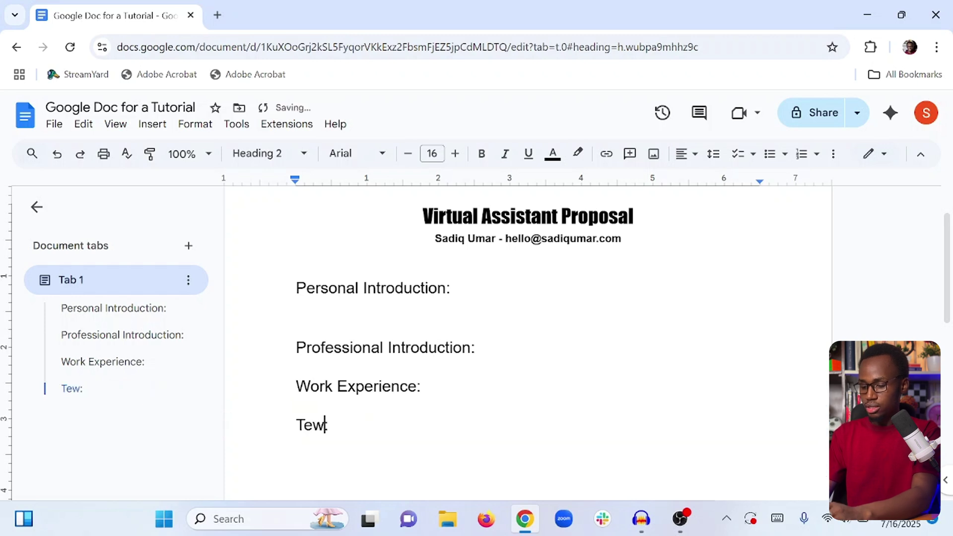
pyautogui.press('BackSpace')
pyautogui.write('stimonials')
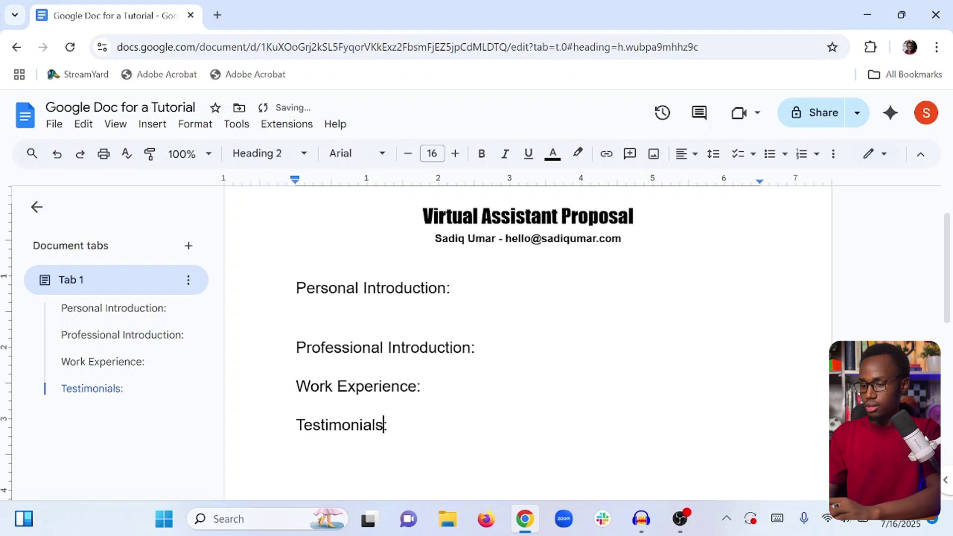
# Delete the blank line under Personal Introduction and return to the top.
pyautogui.click(307, 347)
pyautogui.press('Up')
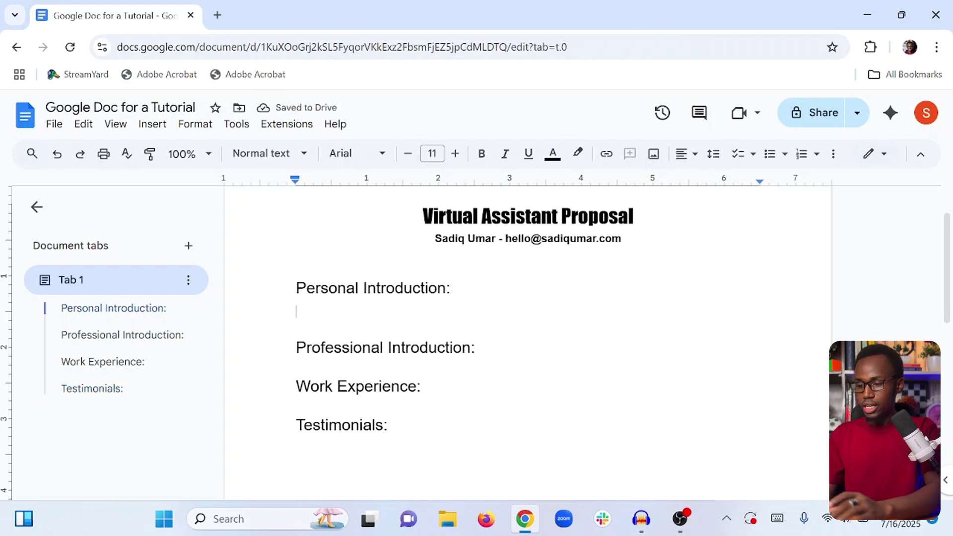
pyautogui.press('BackSpace')
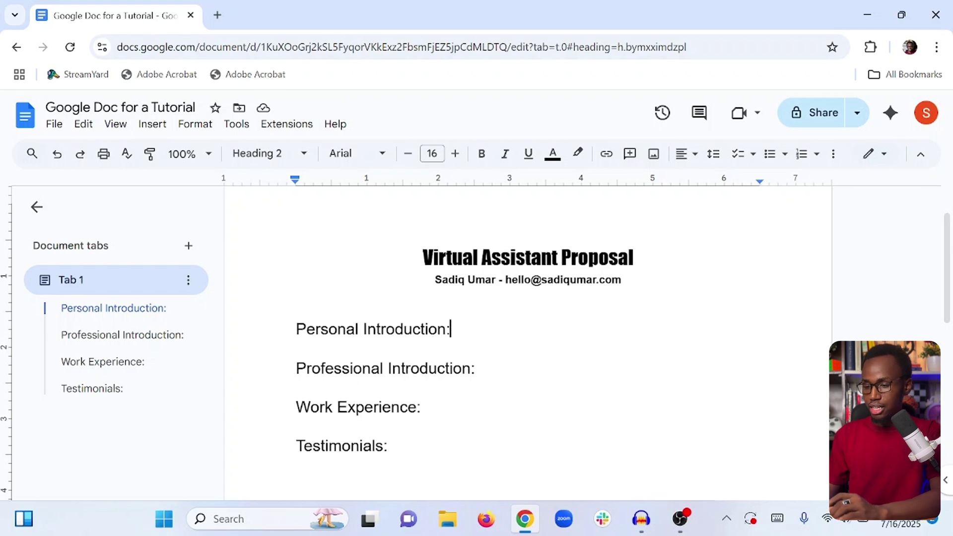
pyautogui.scroll(2, 526, 347)
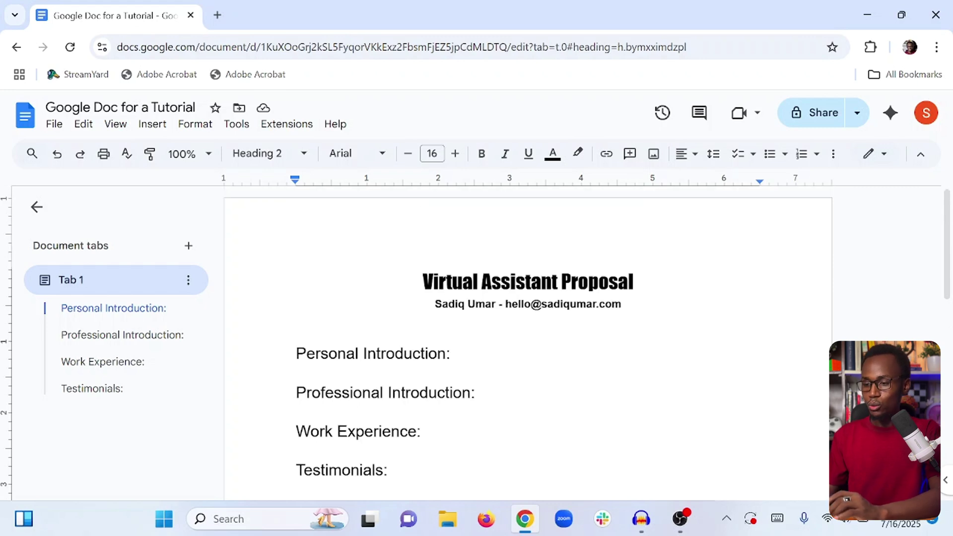
# Open lipsum.com in a new tab via a lorem ipsum search, then add a line under Personal Introduction.
pyautogui.click(218, 16)
pyautogui.write('lore')
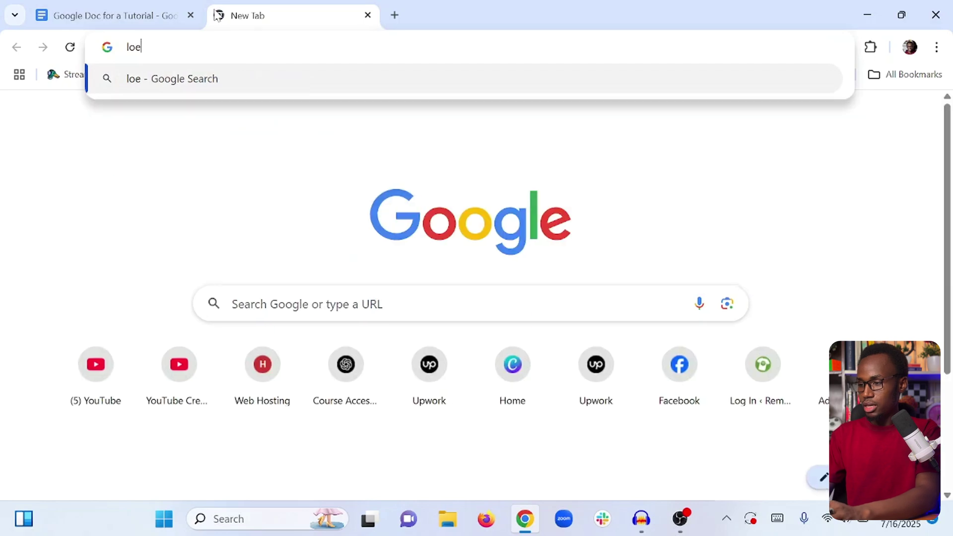
pyautogui.press('BackSpace')
pyautogui.write('rem')
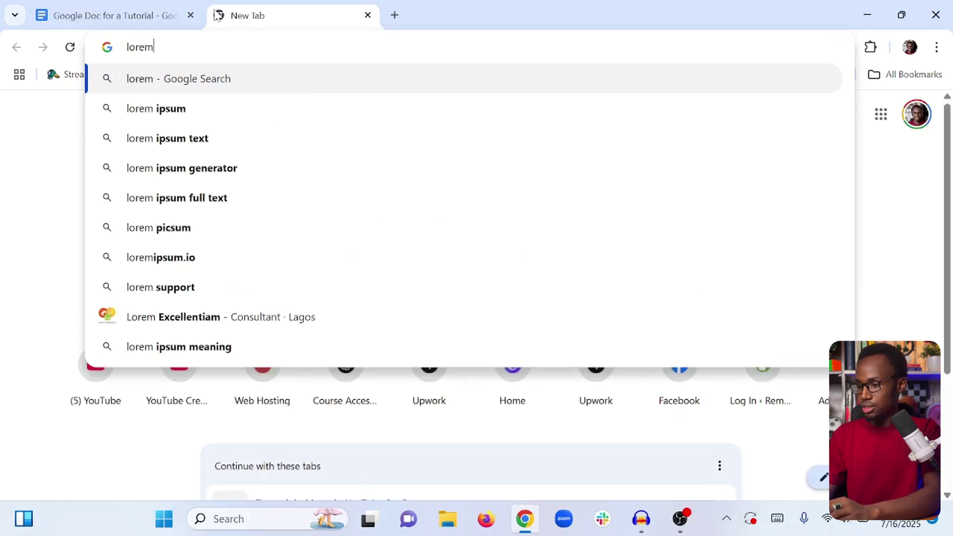
pyautogui.click(182, 168)
pyautogui.click(188, 254)
pyautogui.scroll(-15, 190, 259)
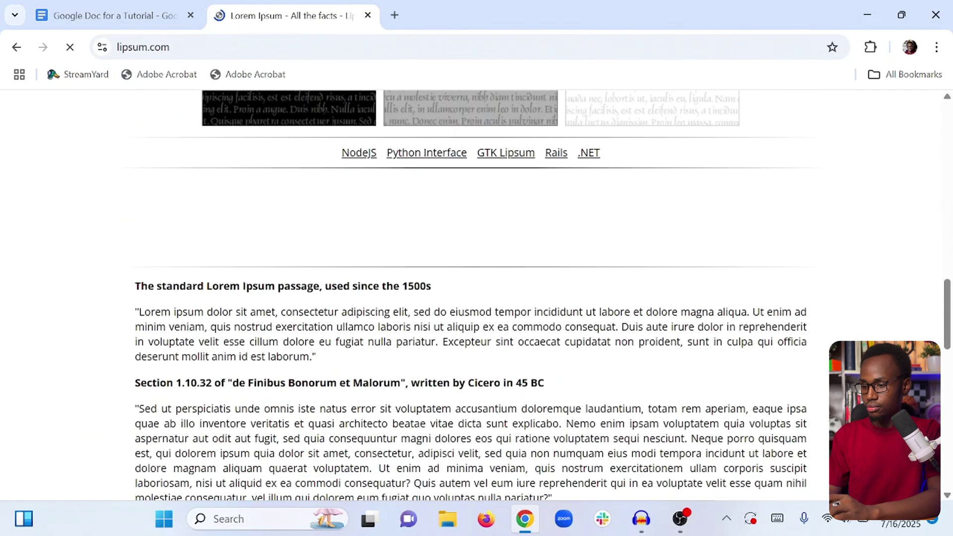
pyautogui.click(114, 16)
pyautogui.press('Return')
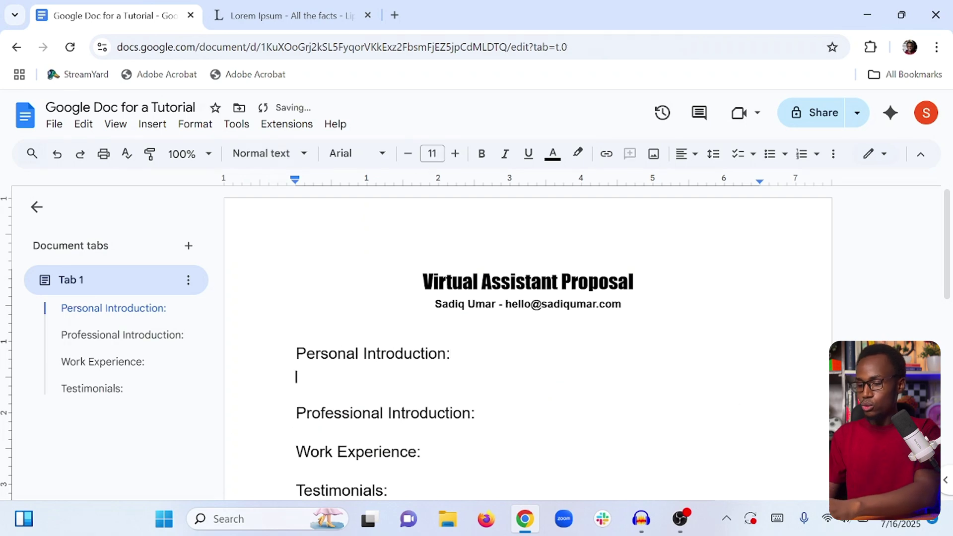
# Paste the Lorem ipsum paragraph under Personal Introduction and Professional Introduction.
pyautogui.write('"Lorem ipsum dolor sit amet, consectetur adipiscing elit, sed do eiusmod tempor incididunt ut labore et dolore magna aliqua. Ut enim ad minim veniam, quis nostrud exercitation ullamco laboris nisi ut aliquip ex ea commodo consequat. Duis aute irure dolor in reprehenderit in voluptate velit esse cillum dolore eu fugiat nulla pariatur. Excepteur sint occaecat cupidatat non proident, sunt in culpa qui officia deserunt mollit anim id est laborum."')
pyautogui.press('BackSpace')
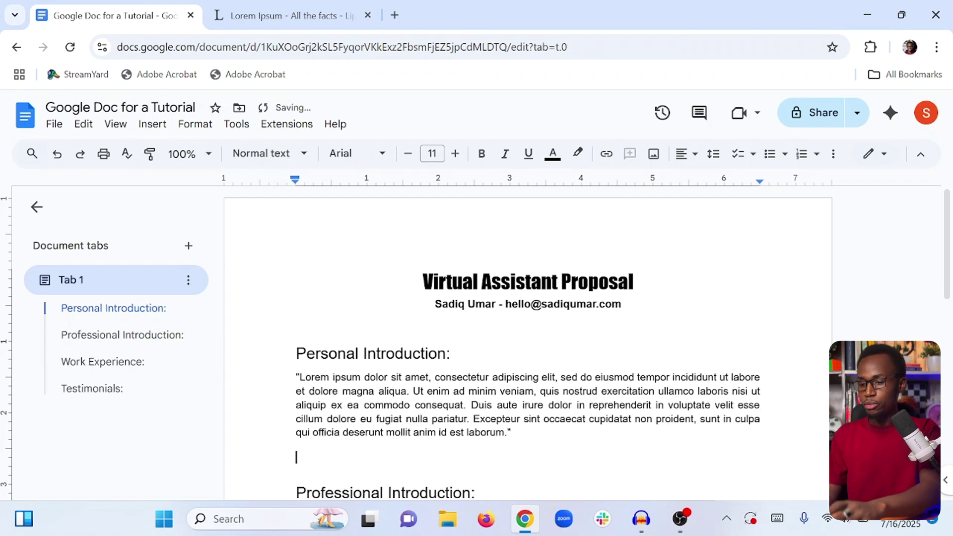
pyautogui.scroll(-2, 528, 348)
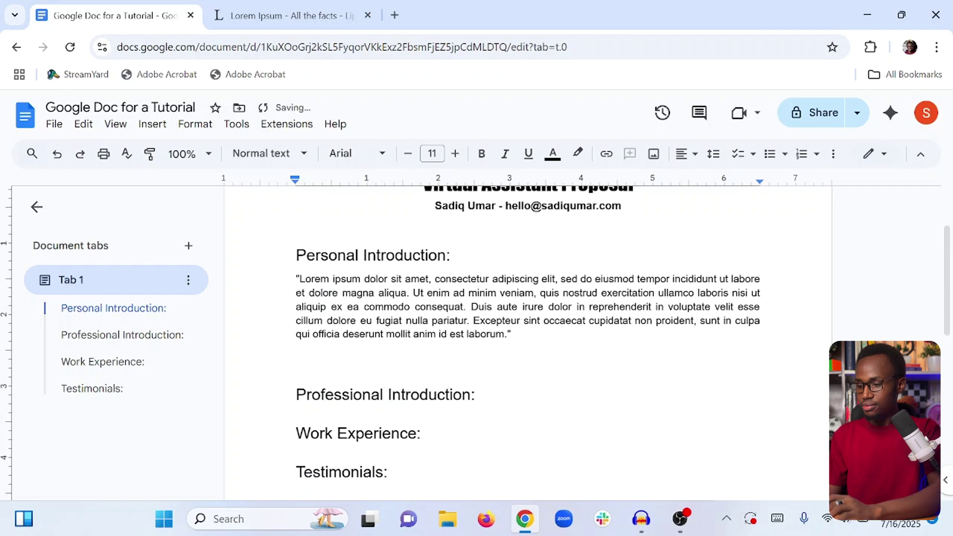
pyautogui.press('BackSpace')
pyautogui.click(474, 369)
pyautogui.press('Return')
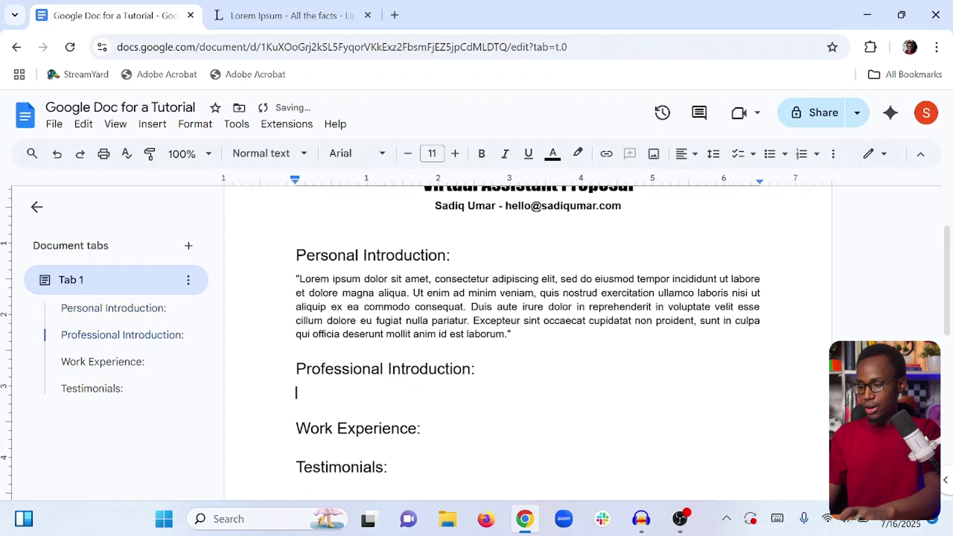
pyautogui.write('"Lorem ipsum dolor sit amet, consectetur adipiscing elit, sed do eiusmod tempor incididunt ut labore et dolore magna aliqua. Ut enim ad minim veniam, quis nostrud exercitation ullamco laboris nisi ut aliquip ex ea commodo consequat. Duis aute irure dolor in reprehenderit in voluptate velit esse cillum dolore eu fugiat nulla pariatur. Excepteur sint occaecat cupidatat non proident, sunt in culpa qui officia deserunt mollit anim id est laborum."')
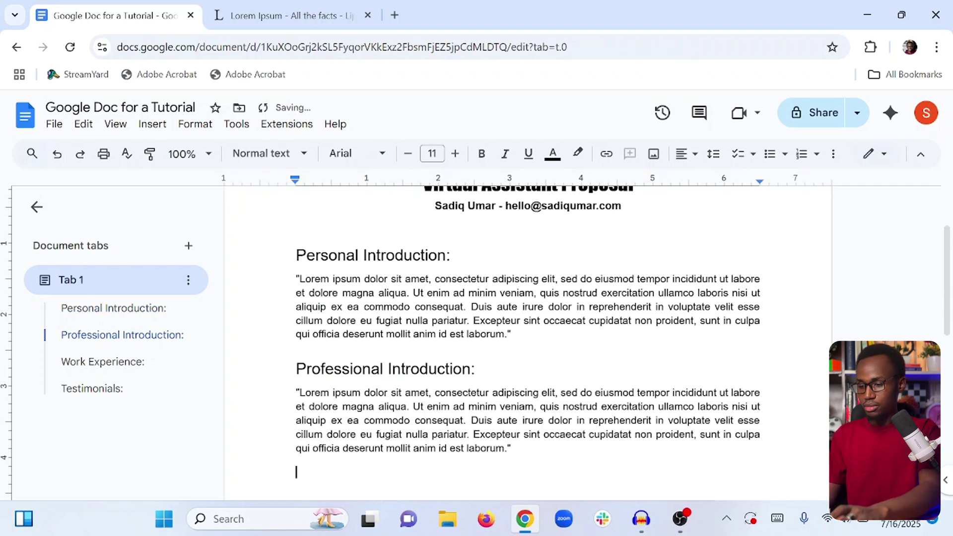
pyautogui.press('BackSpace')
pyautogui.scroll(-1, 528, 347)
# Paste the same paragraph under Work Experience and Testimonials, removing extra blank lines.
pyautogui.click(421, 442)
pyautogui.press('Return')
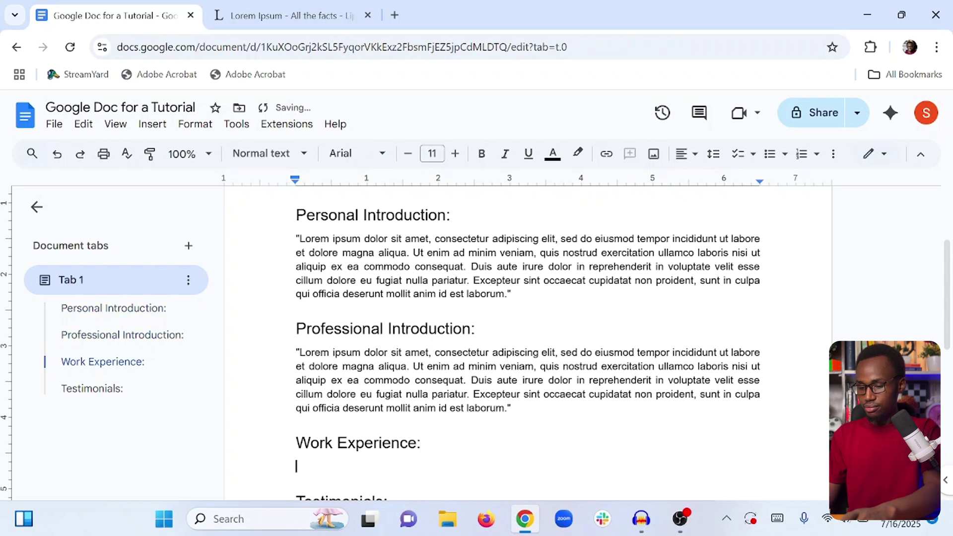
pyautogui.write('"Lorem ipsum dolor sit amet, consectetur adipiscing elit, sed do eiusmod tempor incididunt ut labore et dolore magna aliqua. Ut enim ad minim veniam, quis nostrud exercitation ullamco laboris nisi ut aliquip ex ea commodo consequat. Duis aute irure dolor in reprehenderit in voluptate velit esse cillum dolore eu fugiat nulla pariatur. Excepteur sint occaecat cupidatat non proident, sunt in culpa qui officia deserunt mollit anim id est laborum."')
pyautogui.press('BackSpace')
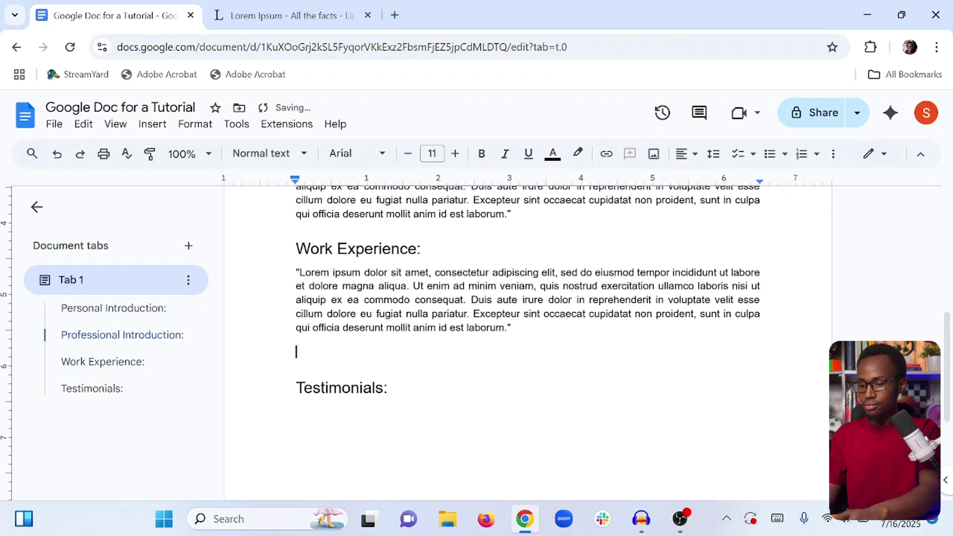
pyautogui.press('BackSpace')
pyautogui.press('Down')
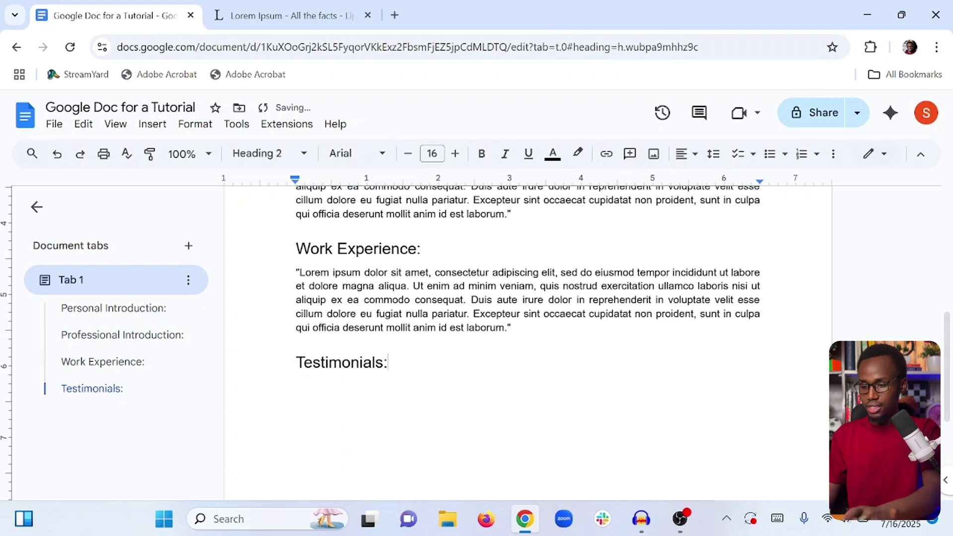
pyautogui.press('Return')
pyautogui.write('"Lorem ipsum dolor sit amet, consectetur adipiscing elit, sed do eiusmod tempor incididunt ut labore et dolore magna aliqua. Ut enim ad minim veniam, quis nostrud exercitation ullamco laboris nisi ut aliquip ex ea commodo consequat. Duis aute irure dolor in reprehenderit in voluptate velit esse cillum dolore eu fugiat nulla pariatur. Excepteur sint occaecat cupidatat non proident, sunt in culpa qui officia deserunt mollit anim id est laborum."')
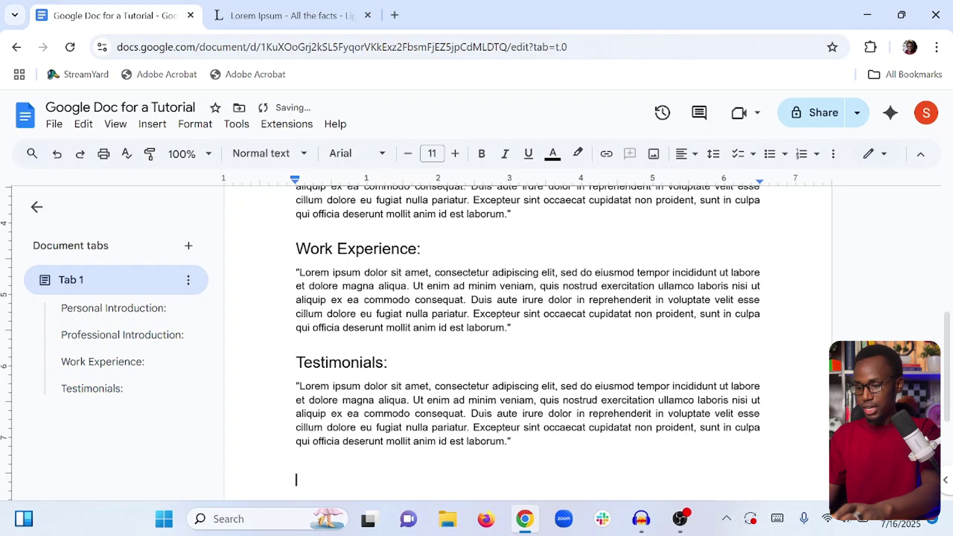
pyautogui.press('BackSpace')
pyautogui.scroll(7, 528, 342)
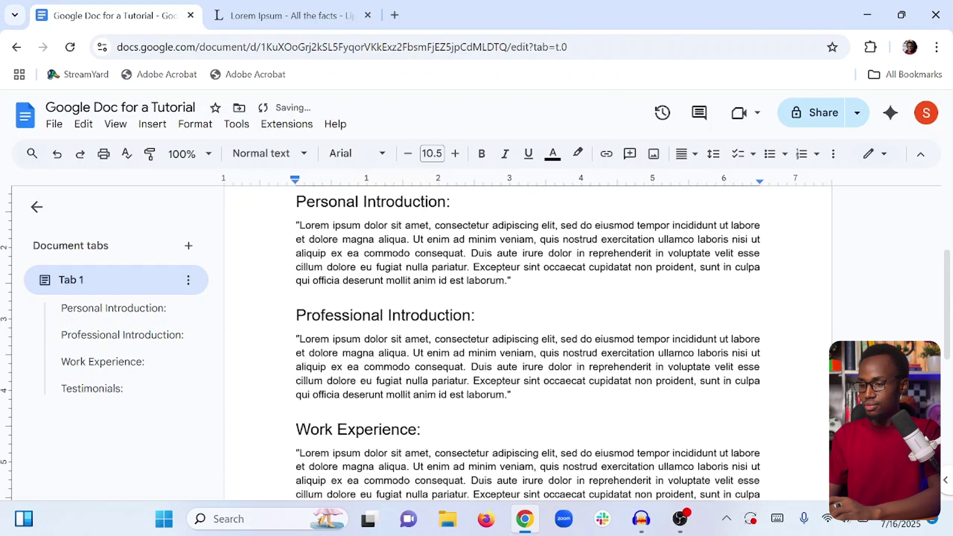
pyautogui.click(113, 307)
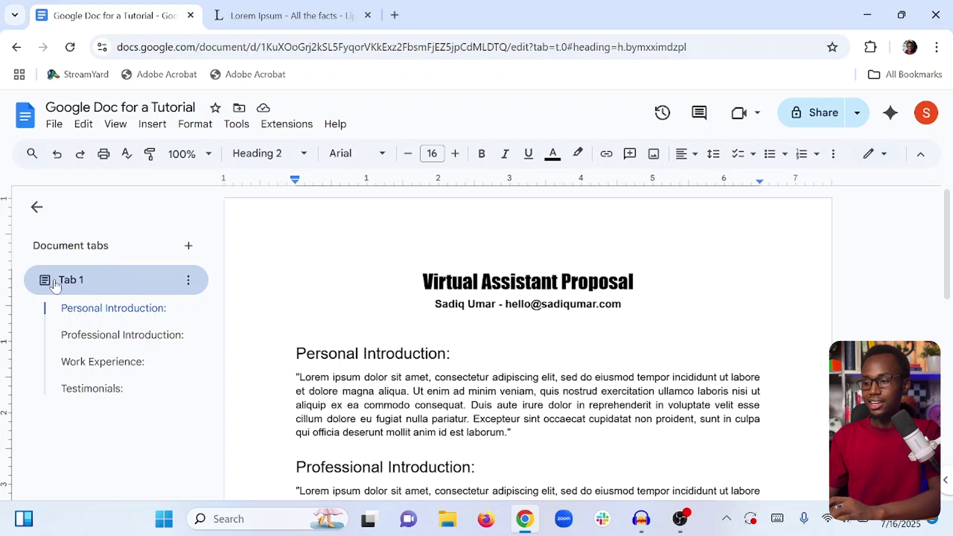
# Rename the document tab from Tab 1 to 'My Proposal'.
pyautogui.click(189, 282)
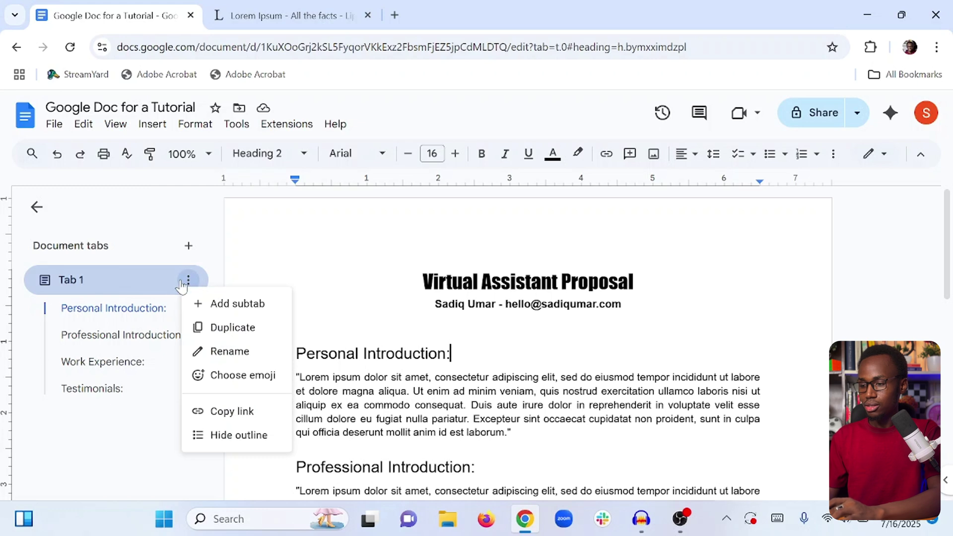
pyautogui.click(234, 350)
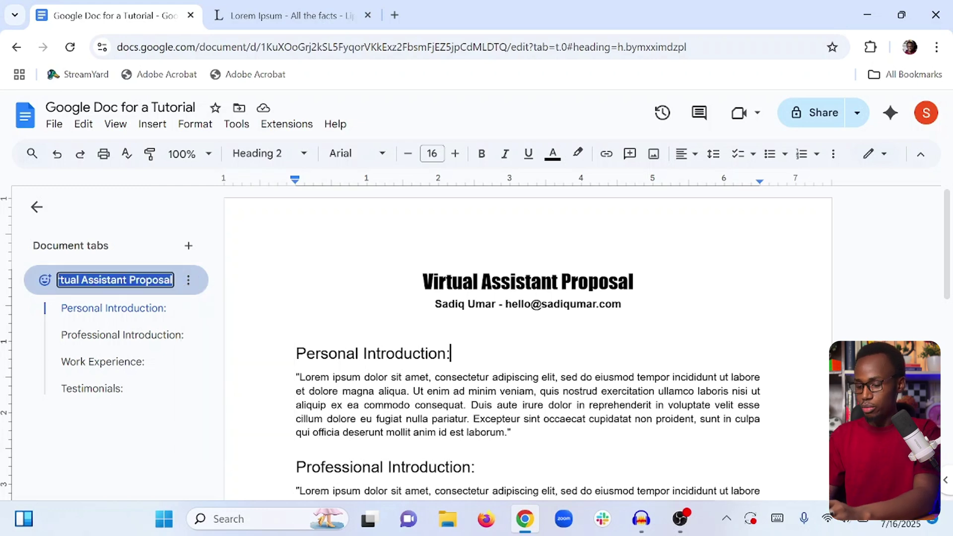
pyautogui.write('My Pro')
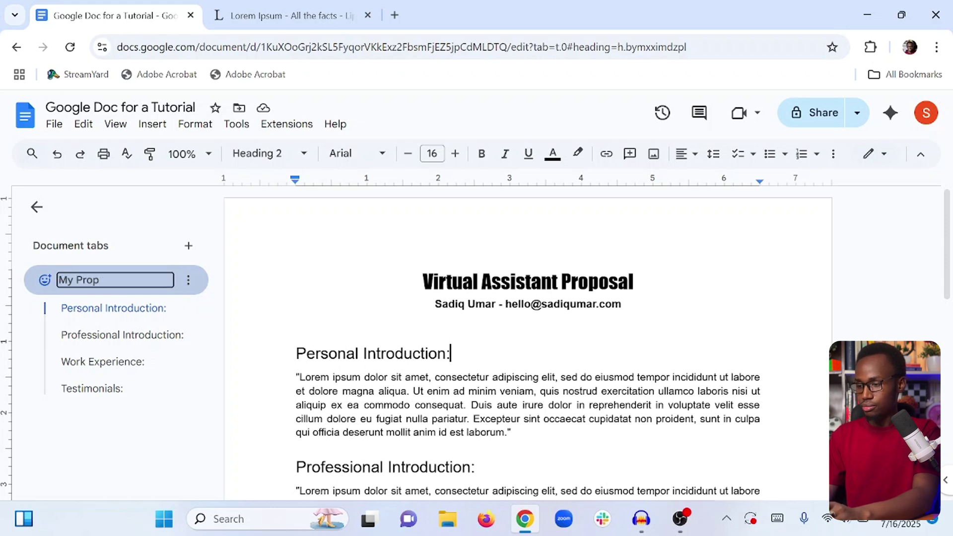
pyautogui.press('Return')
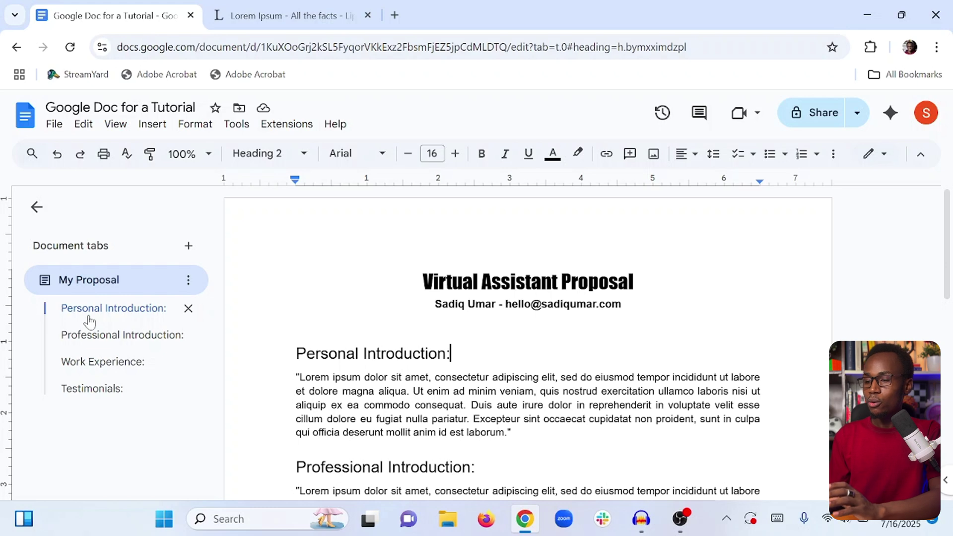
pyautogui.hotkey('ctrl', 'End')
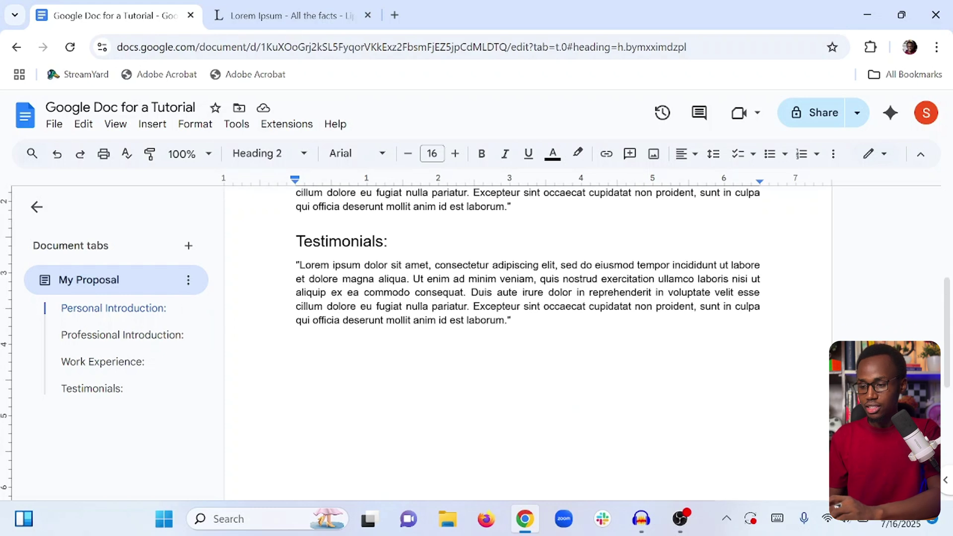
pyautogui.click(451, 353)
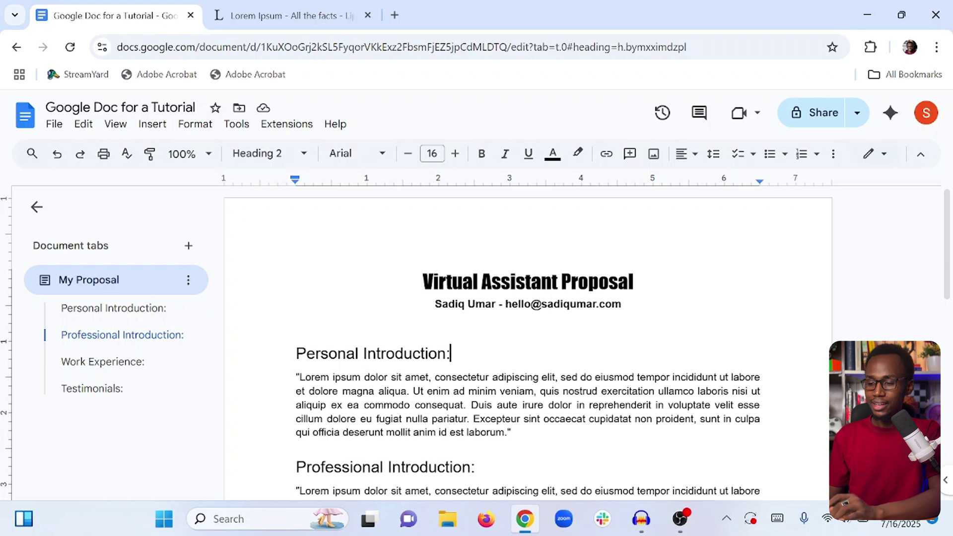
pyautogui.scroll(-1, 527, 347)
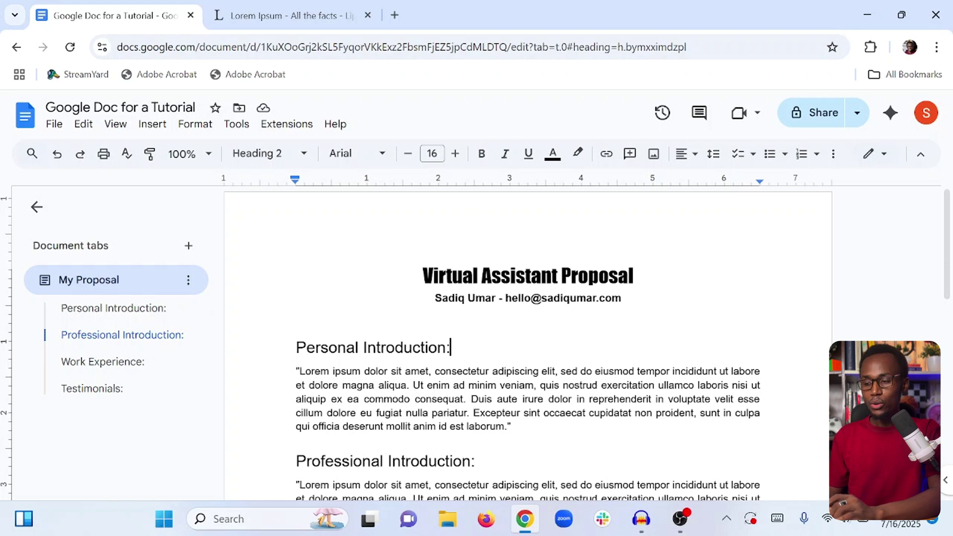
pyautogui.click(78, 389)
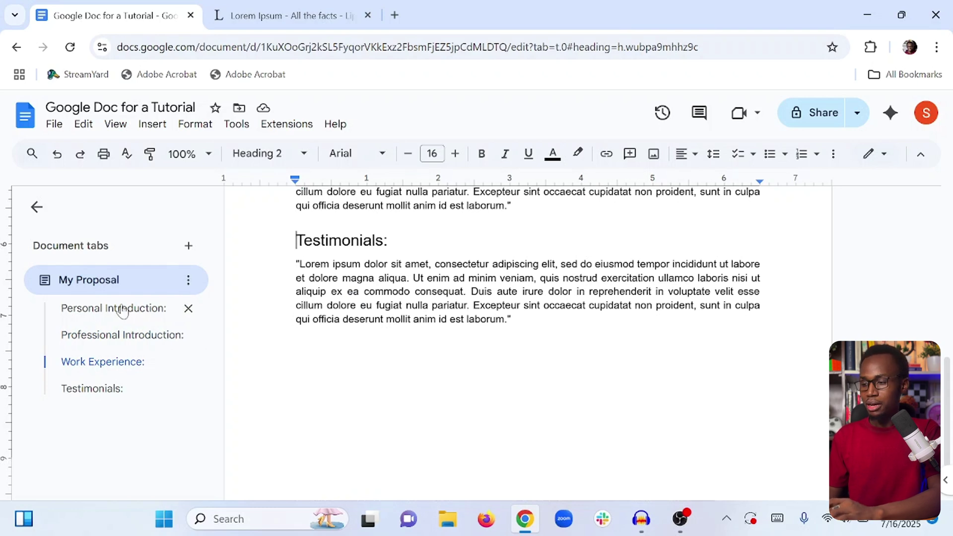
pyautogui.click(97, 337)
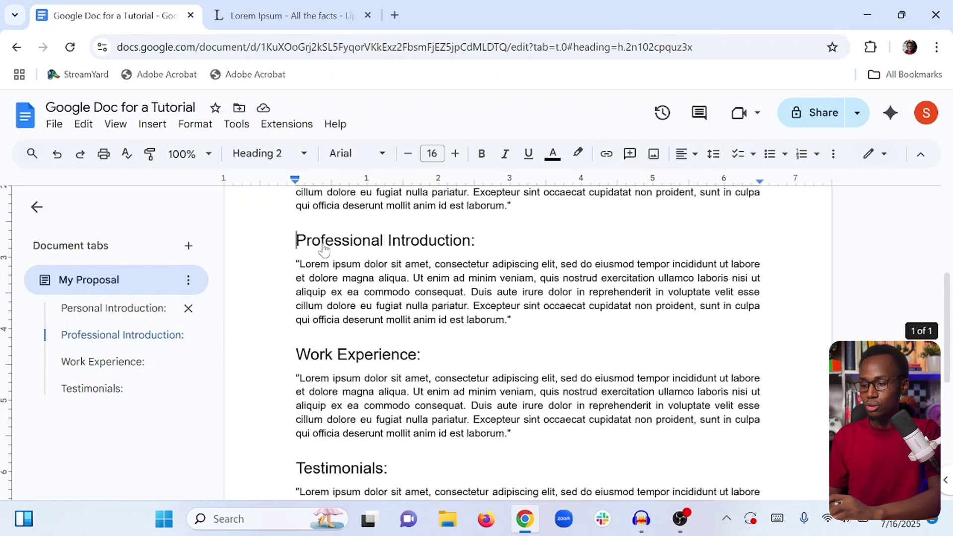
pyautogui.click(93, 395)
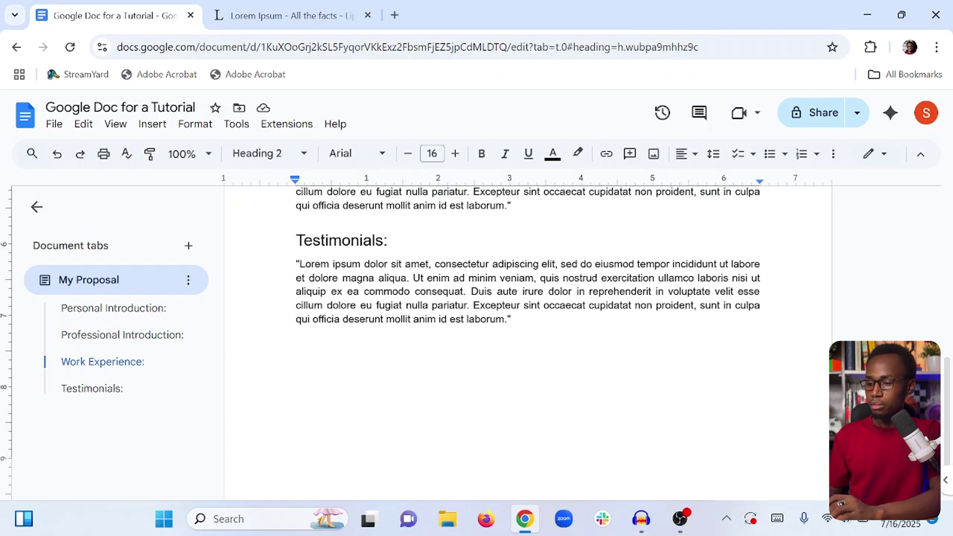
pyautogui.scroll(5, 496, 338)
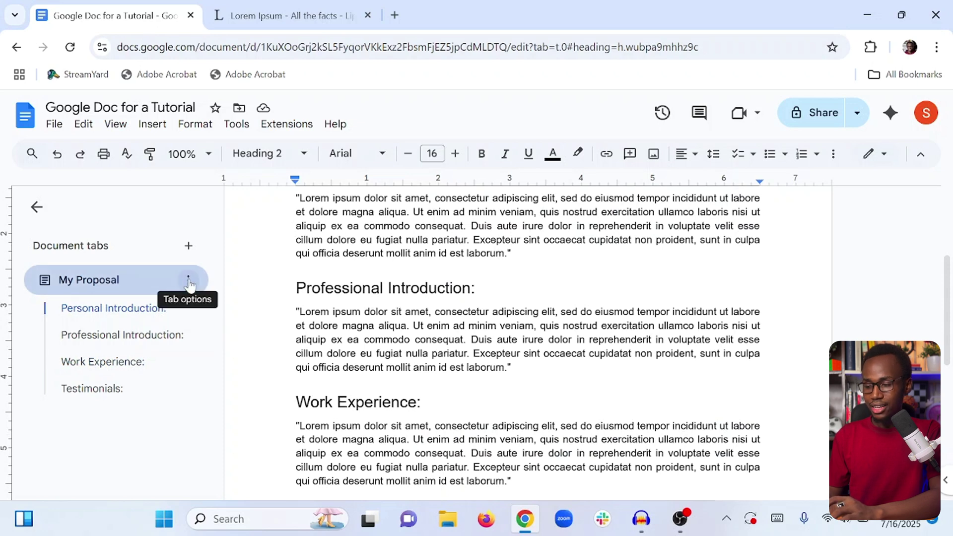
# Add a second document tab and name it 'My Work Samples'.
pyautogui.click(188, 245)
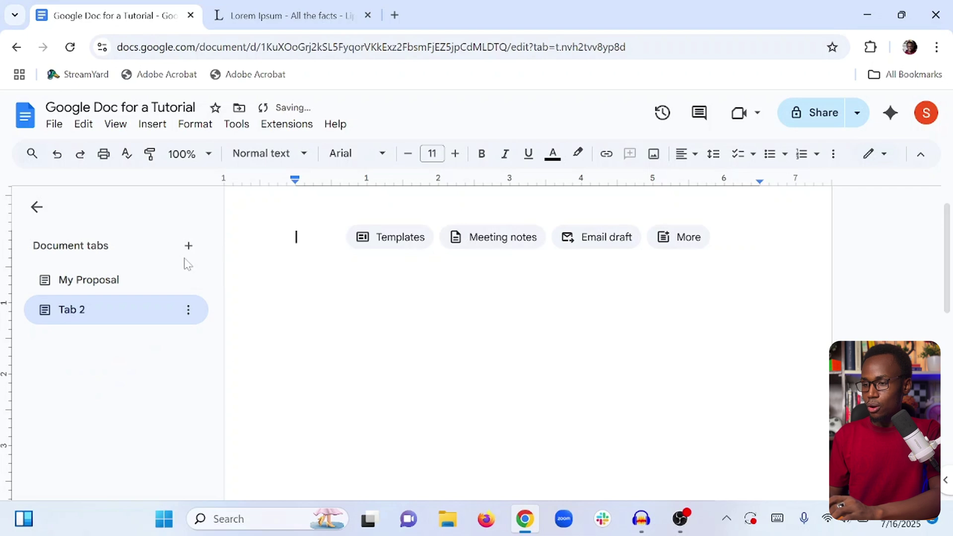
pyautogui.click(188, 311)
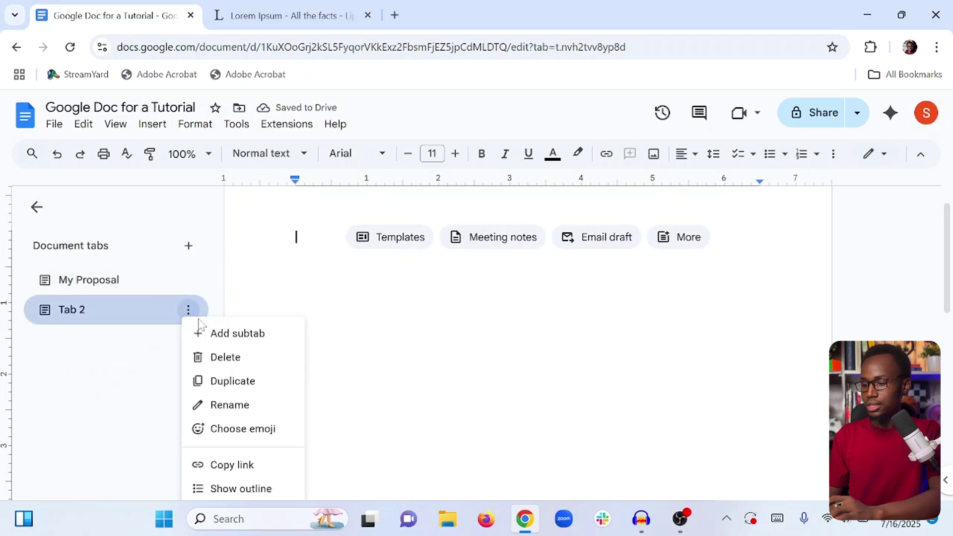
pyautogui.click(229, 405)
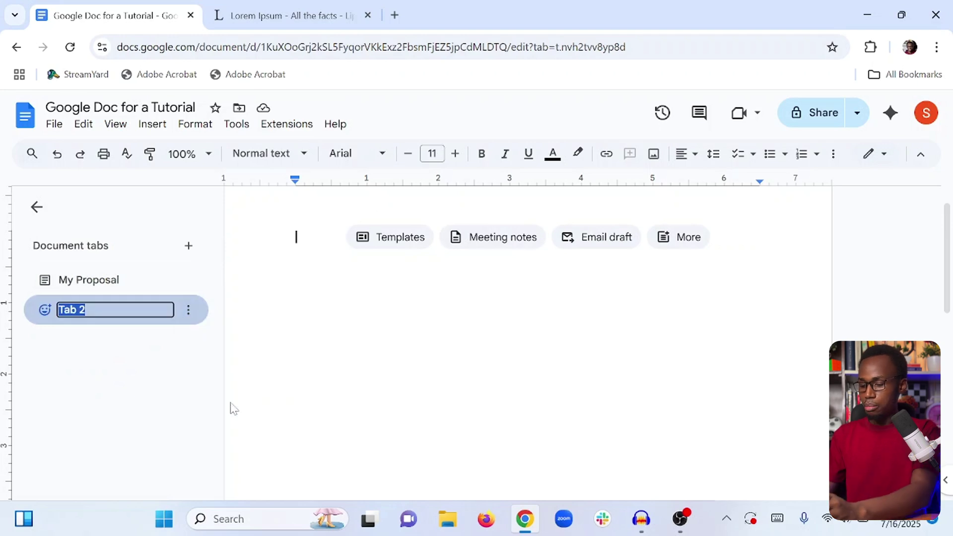
pyautogui.write('My WOrk')
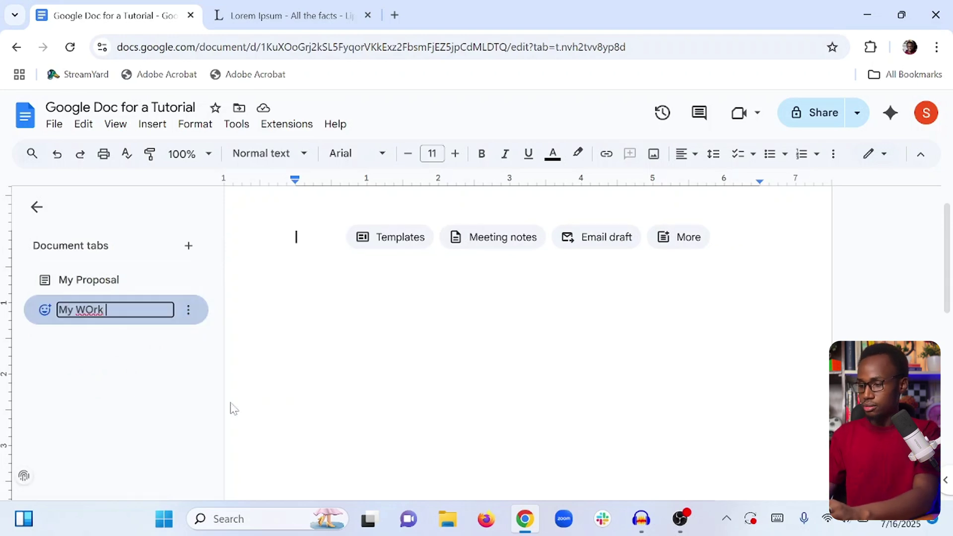
pyautogui.press('BackSpace')
pyautogui.press('BackSpace')
pyautogui.press('BackSpace')
pyautogui.write('or')
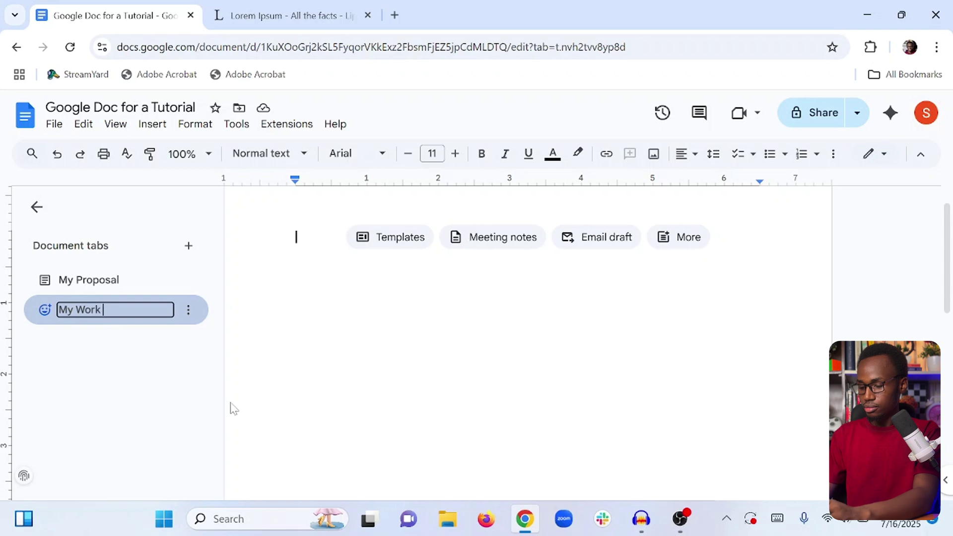
pyautogui.write('k Samples')
pyautogui.press('Return')
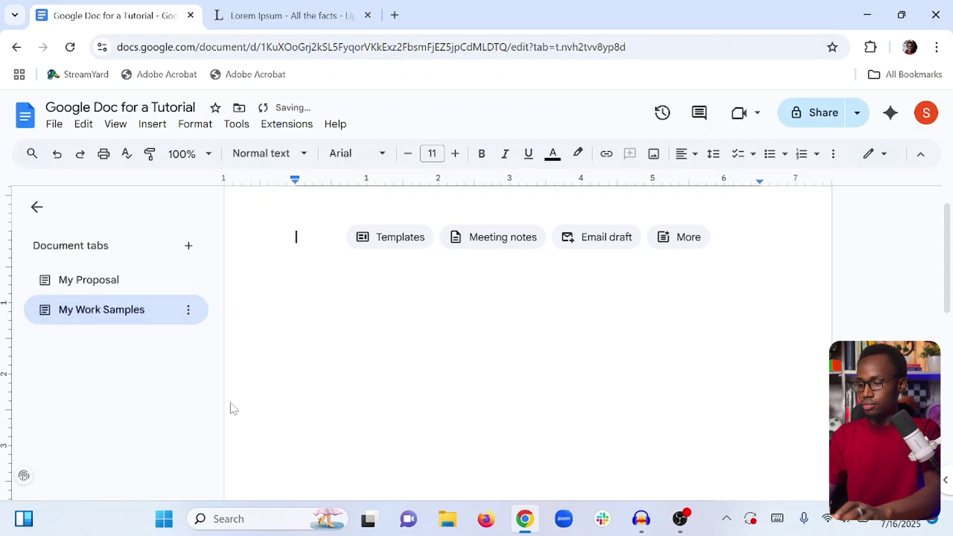
# Add a third document tab named 'Singed Contract'.
pyautogui.click(188, 245)
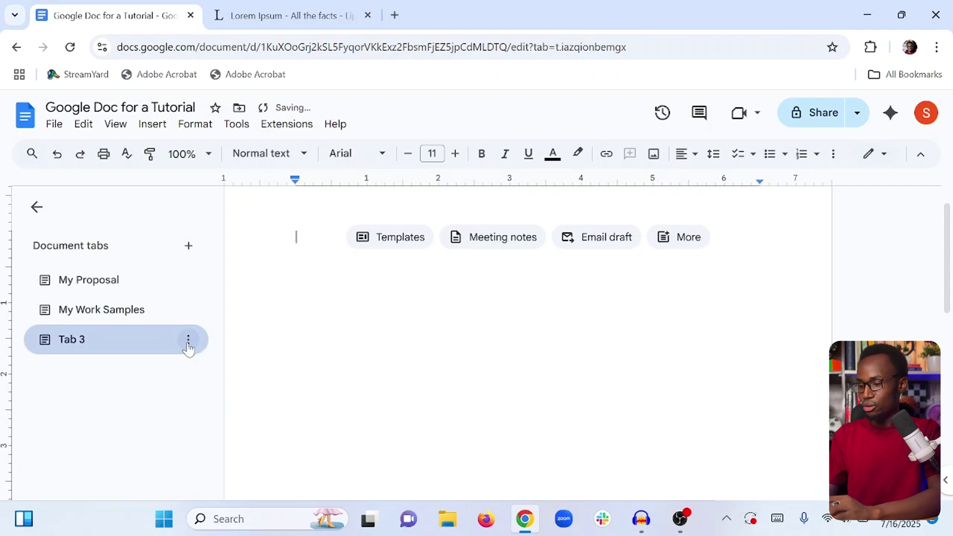
pyautogui.click(188, 340)
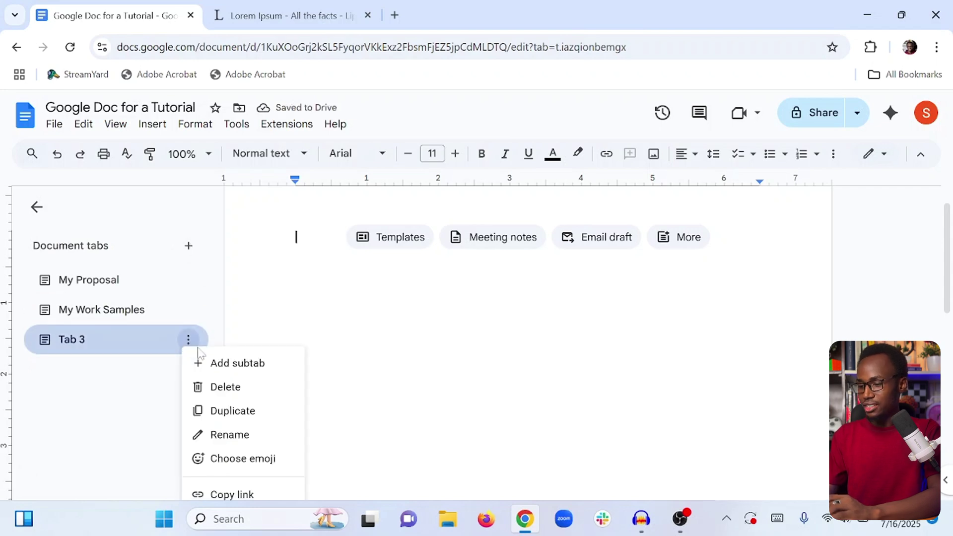
pyautogui.click(224, 433)
pyautogui.write('co')
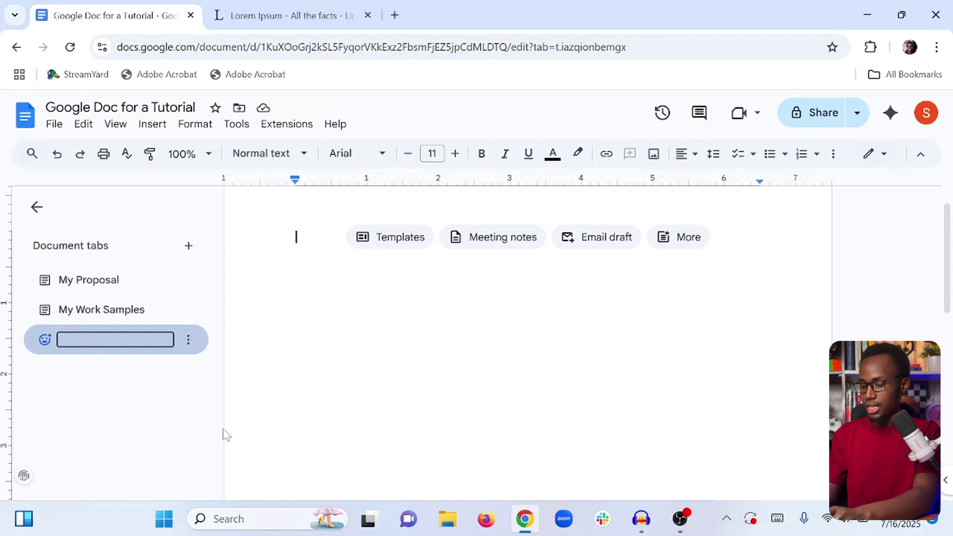
pyautogui.write('nged Contract')
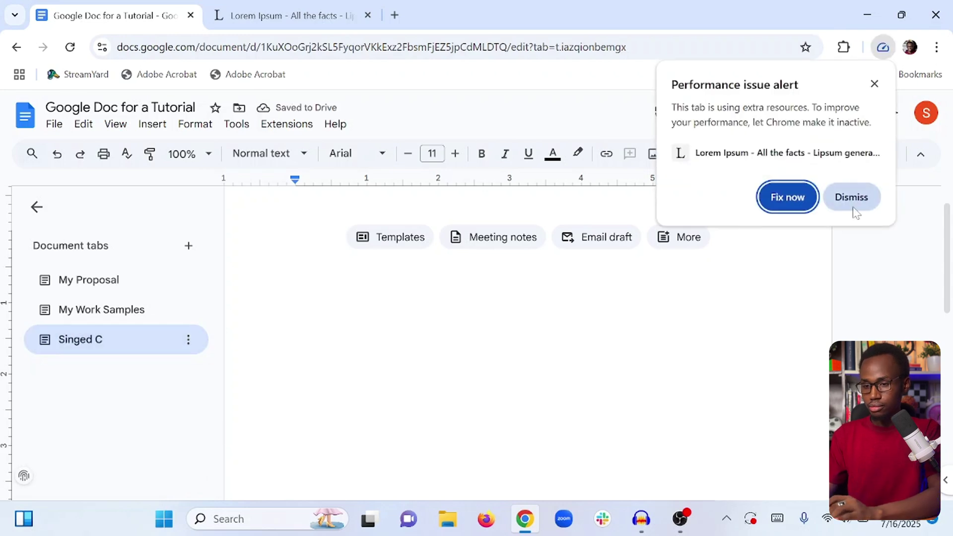
pyautogui.press('Return')
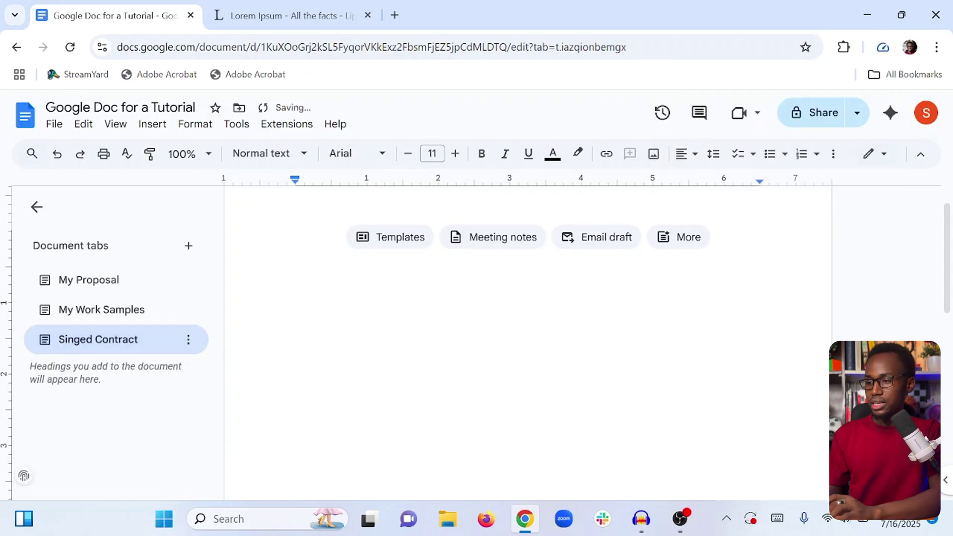
# View the My Proposal, My Work Samples and Singed Contract tabs, ending on My Proposal.
pyautogui.click(88, 279)
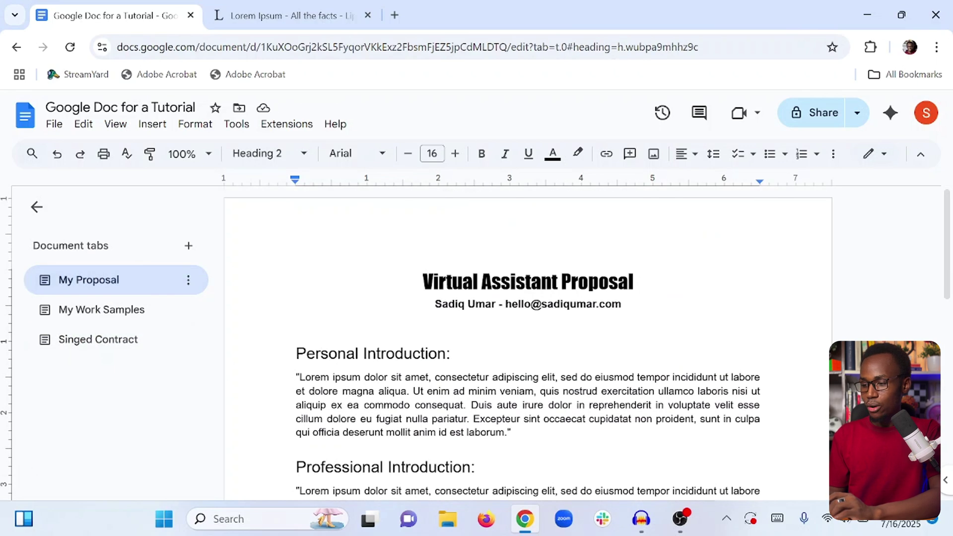
pyautogui.click(109, 308)
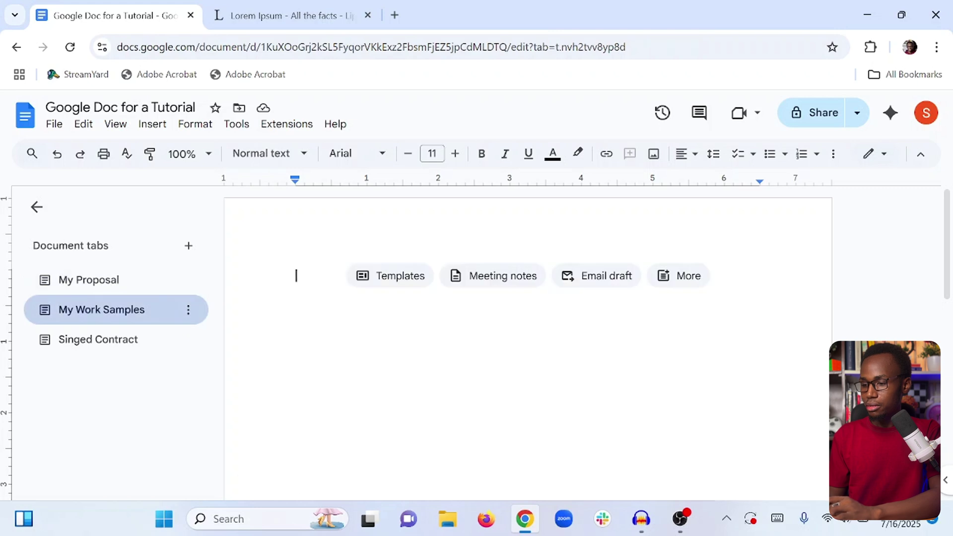
pyautogui.click(96, 348)
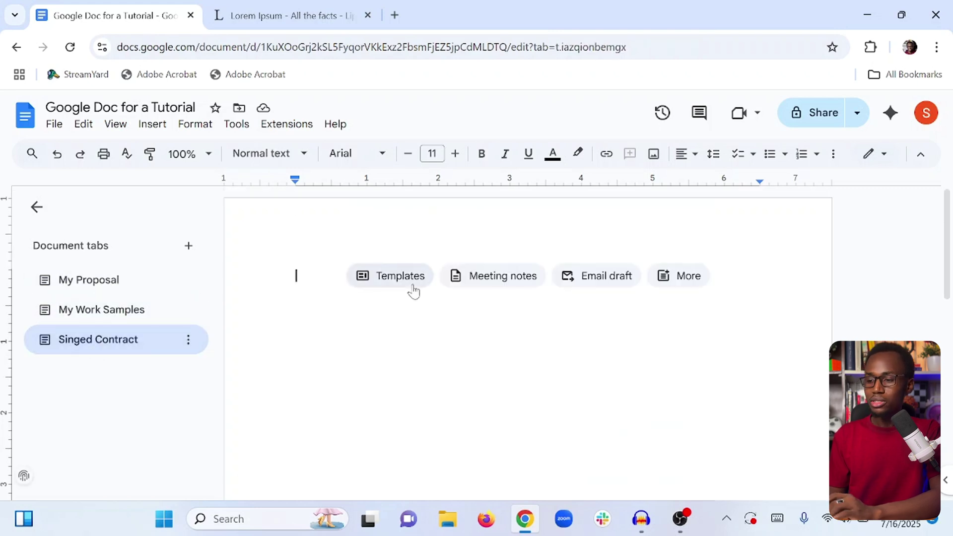
pyautogui.click(87, 279)
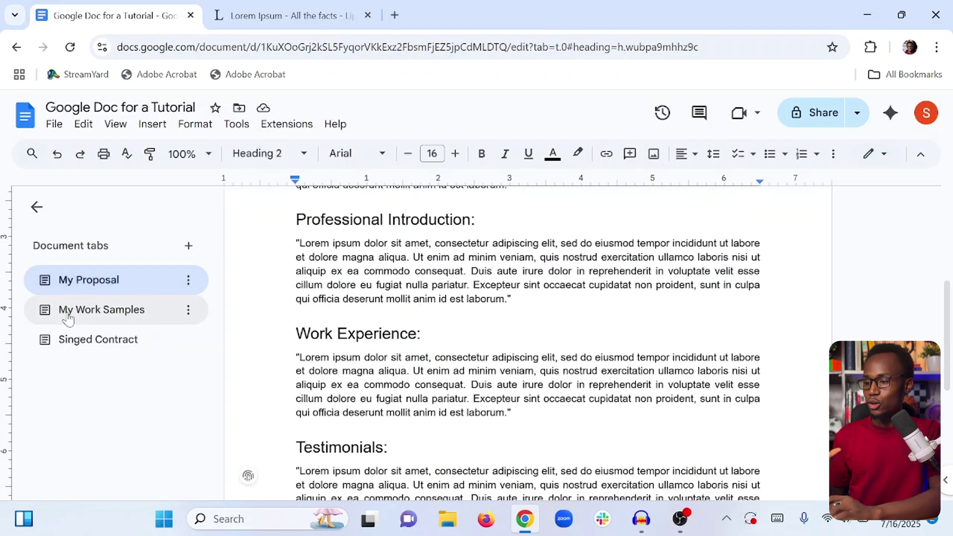
pyautogui.click(188, 281)
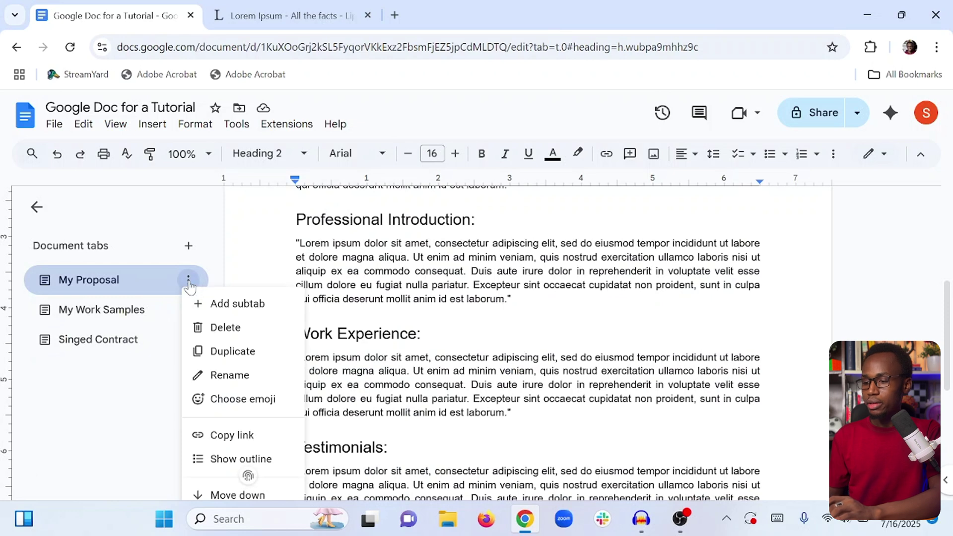
pyautogui.click(131, 293)
# Expand My Proposal's outline and jump to Work Experience, Professional and Personal Introduction.
pyautogui.click(98, 292)
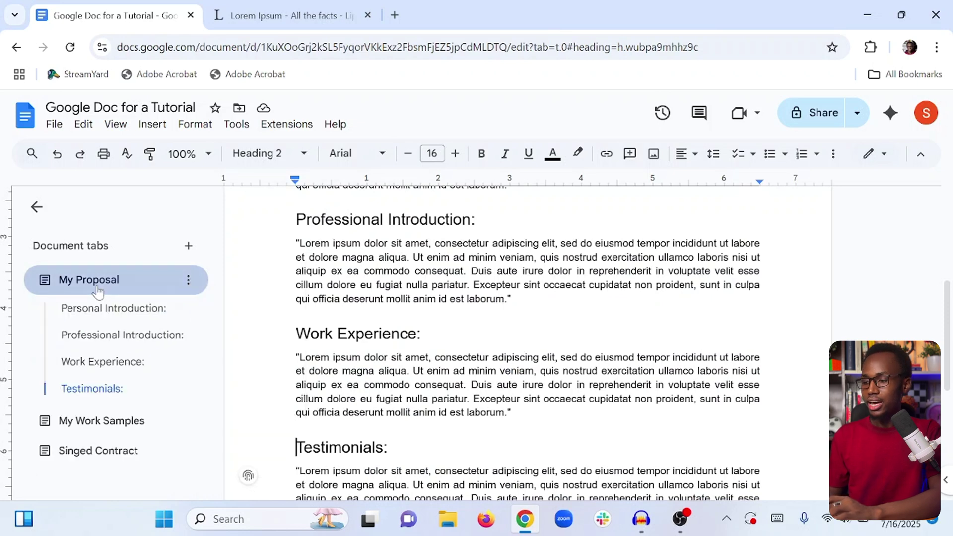
pyautogui.click(98, 290)
pyautogui.click(97, 292)
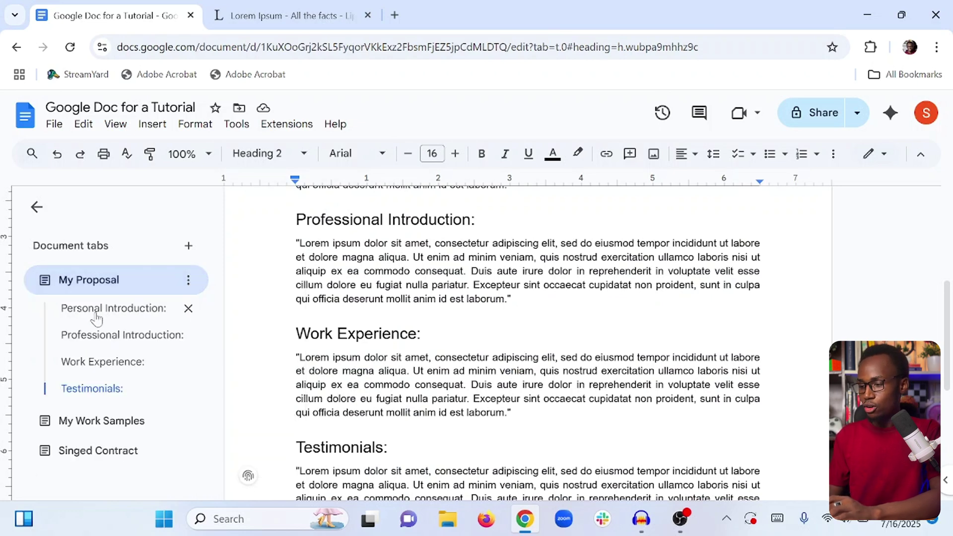
pyautogui.click(96, 368)
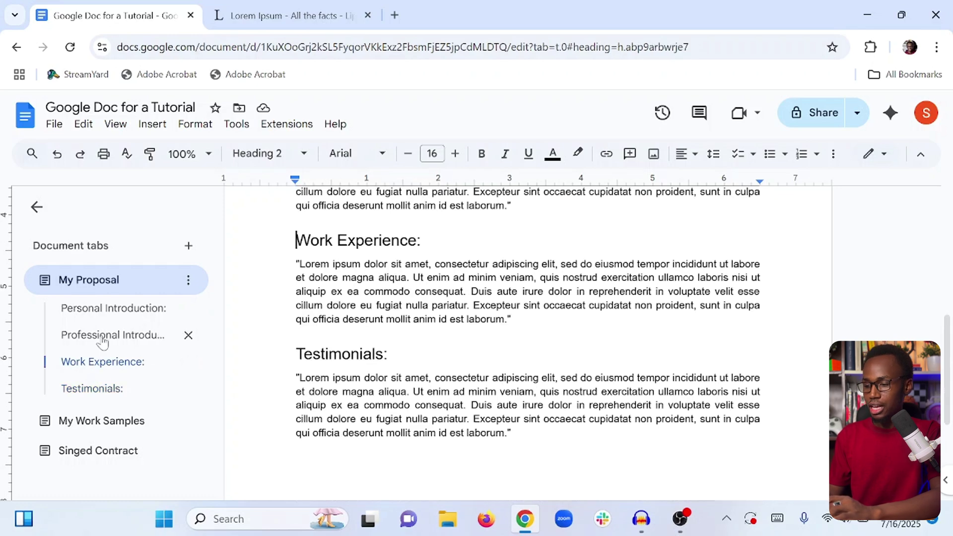
pyautogui.click(100, 336)
pyautogui.click(106, 312)
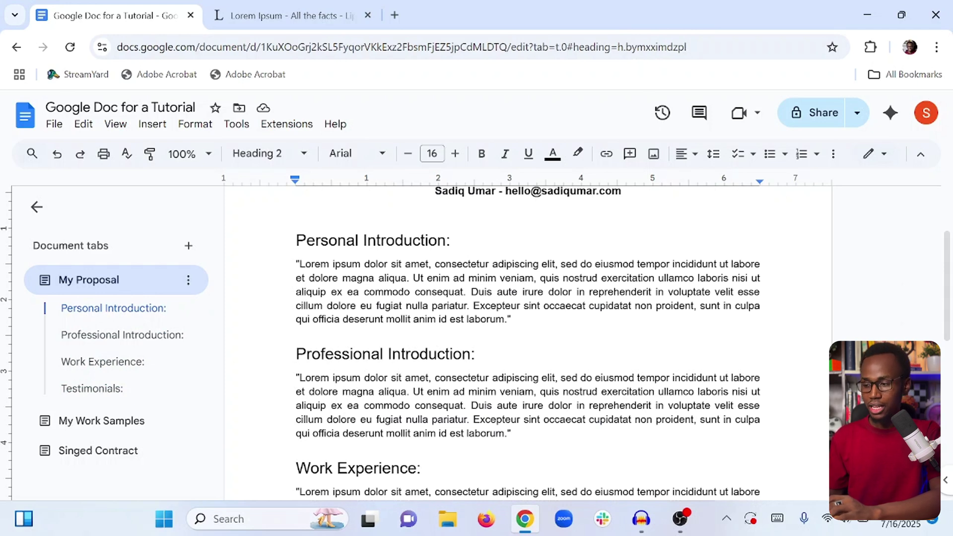
pyautogui.scroll(2, 527, 342)
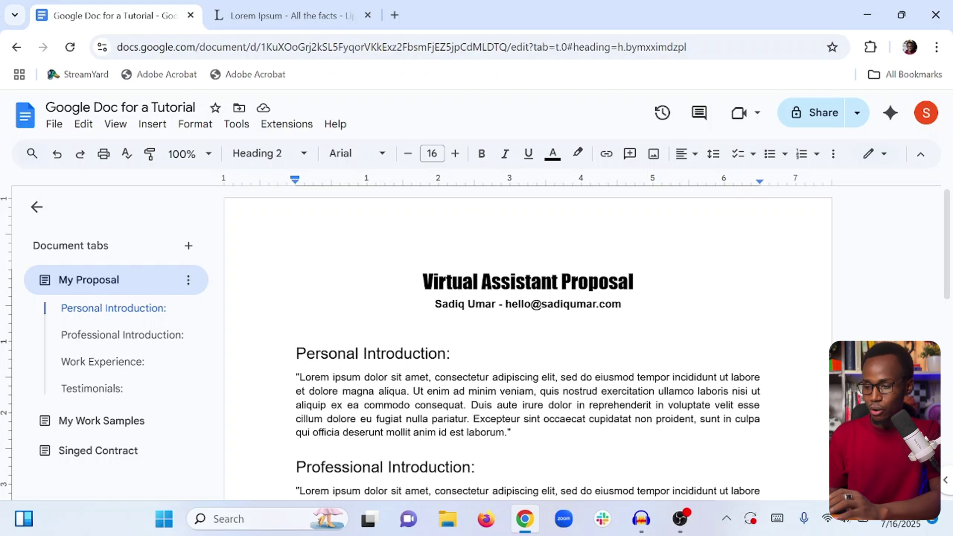
pyautogui.scroll(-1, 527, 342)
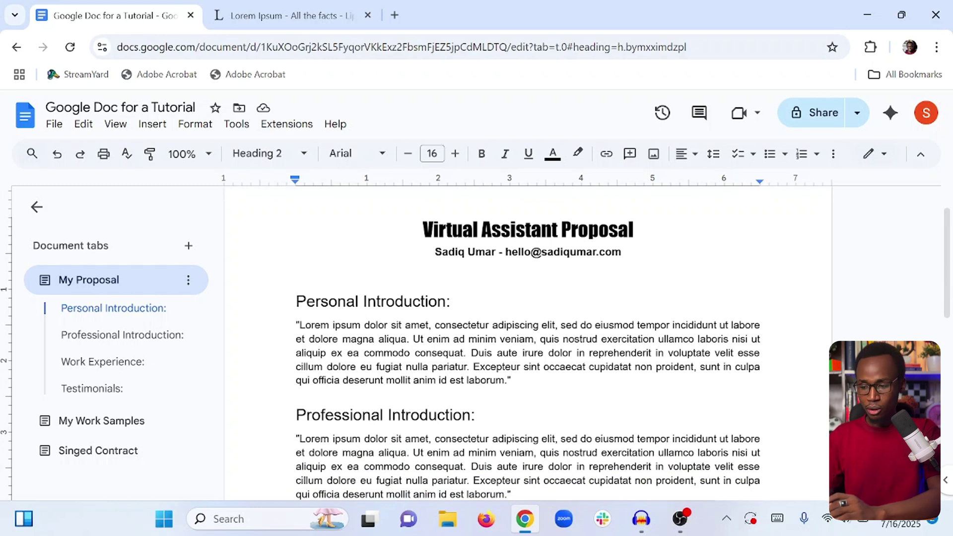
pyautogui.scroll(-1, 527, 347)
pyautogui.scroll(2, 527, 348)
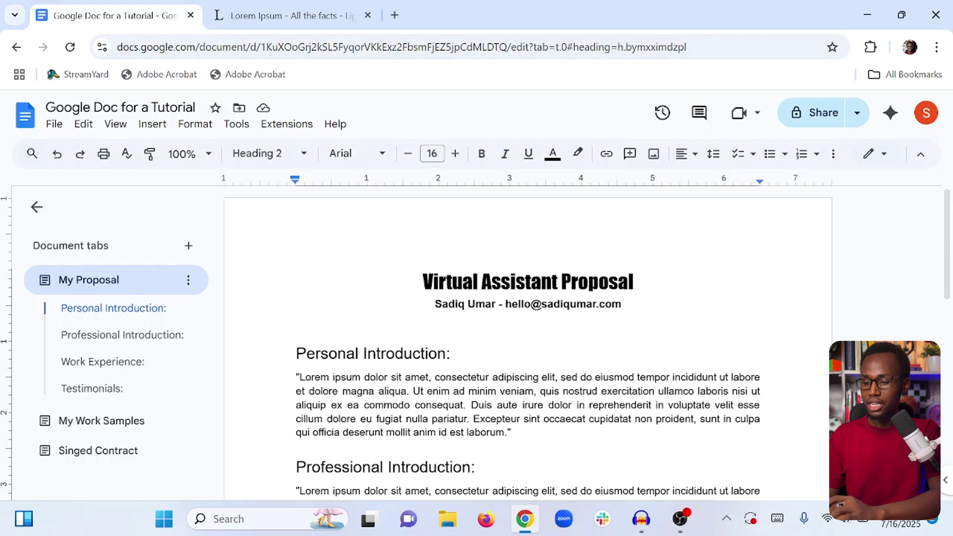
pyautogui.click(423, 282)
pyautogui.press('Return')
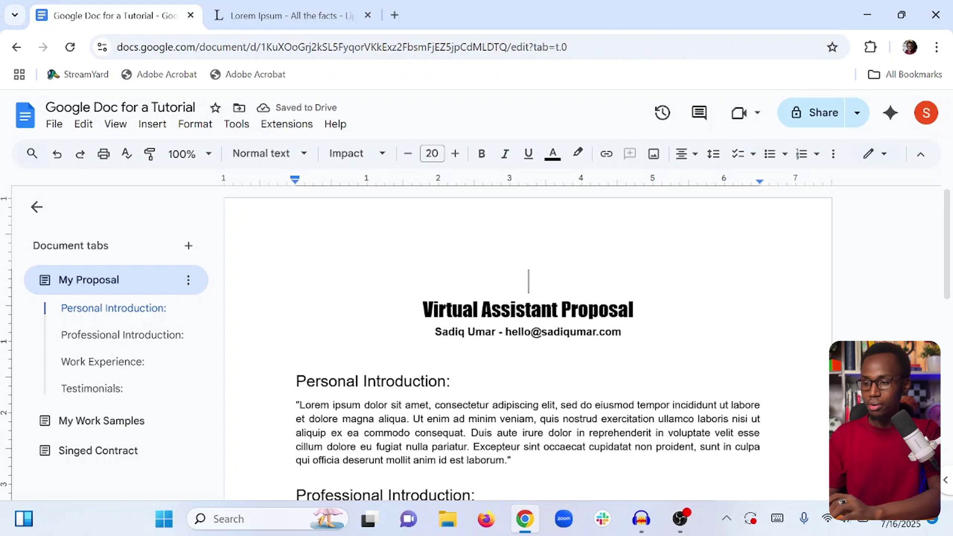
pyautogui.click(162, 127)
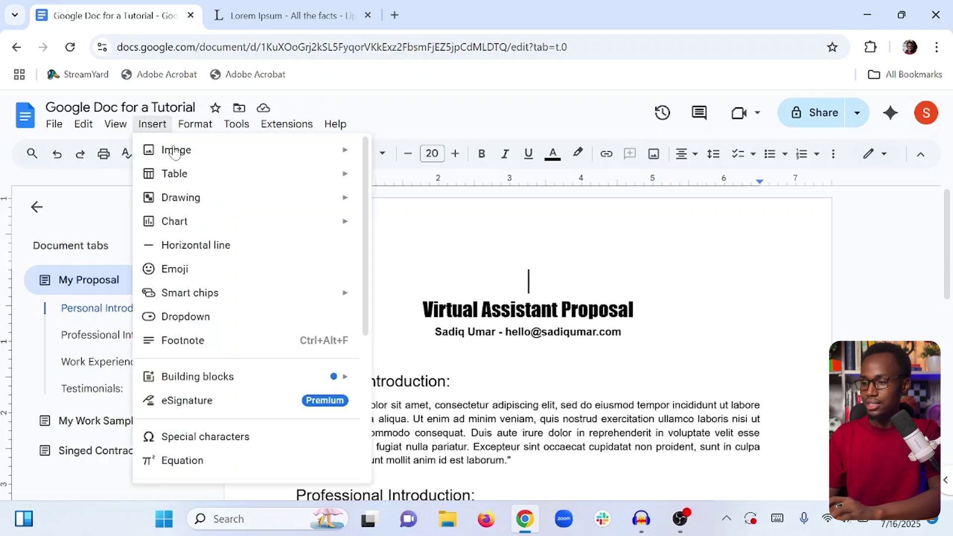
pyautogui.moveTo(183, 161)
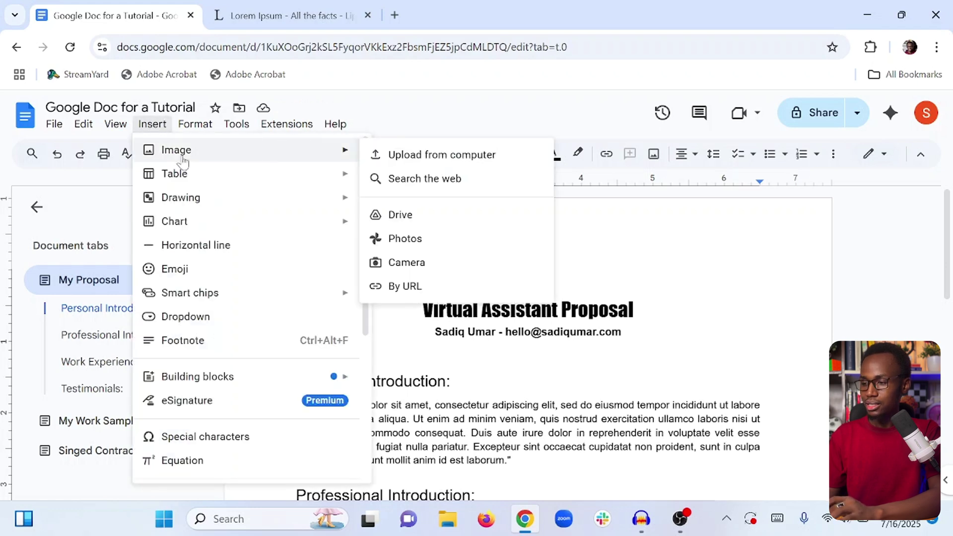
pyautogui.click(404, 158)
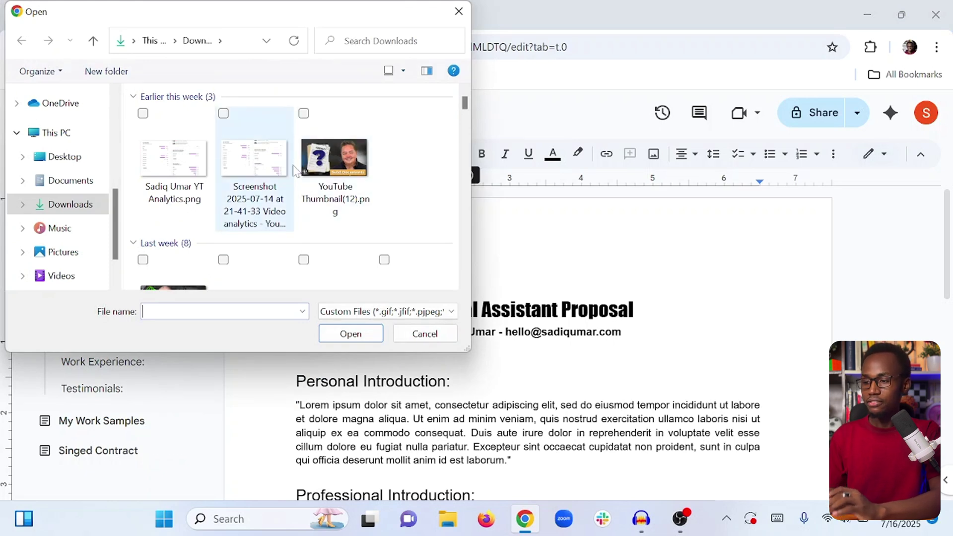
pyautogui.scroll(-5, 294, 170)
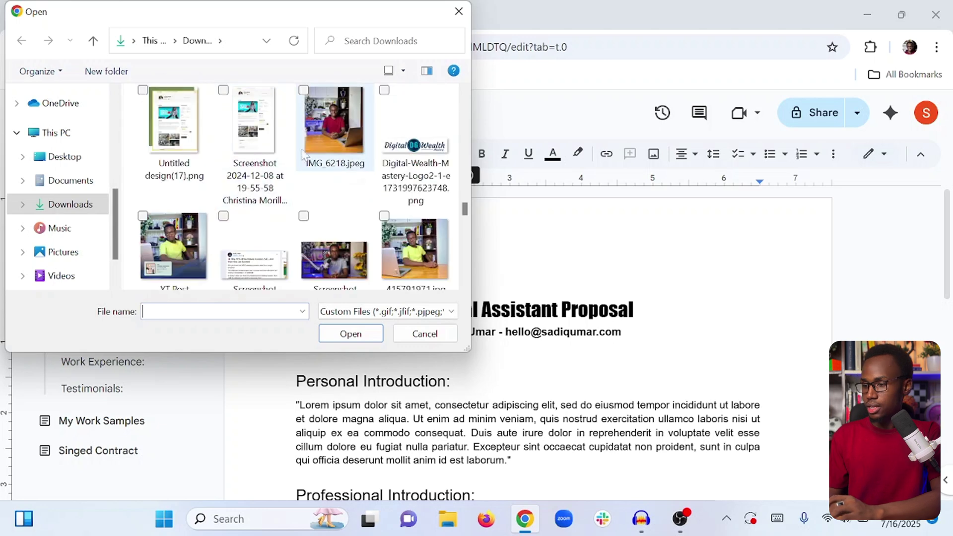
pyautogui.click(329, 131)
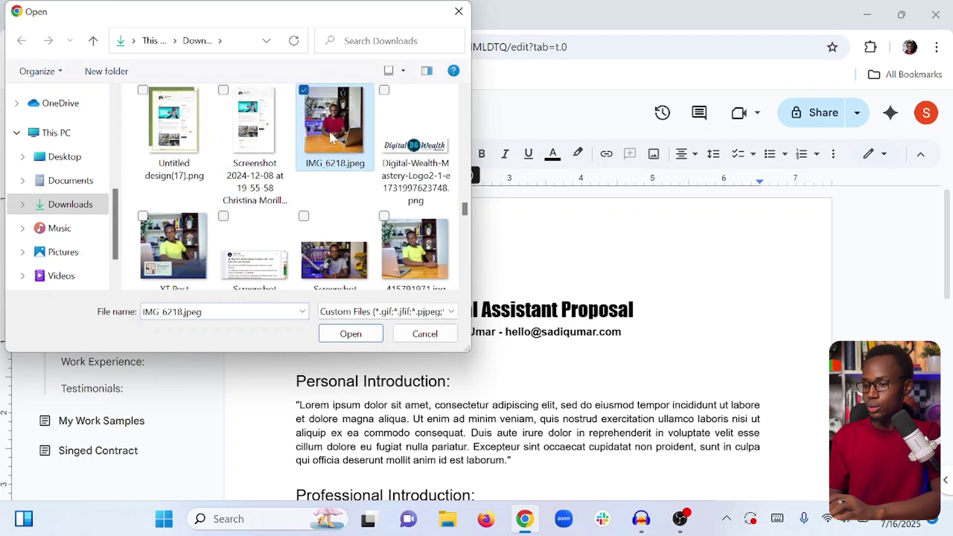
pyautogui.click(351, 334)
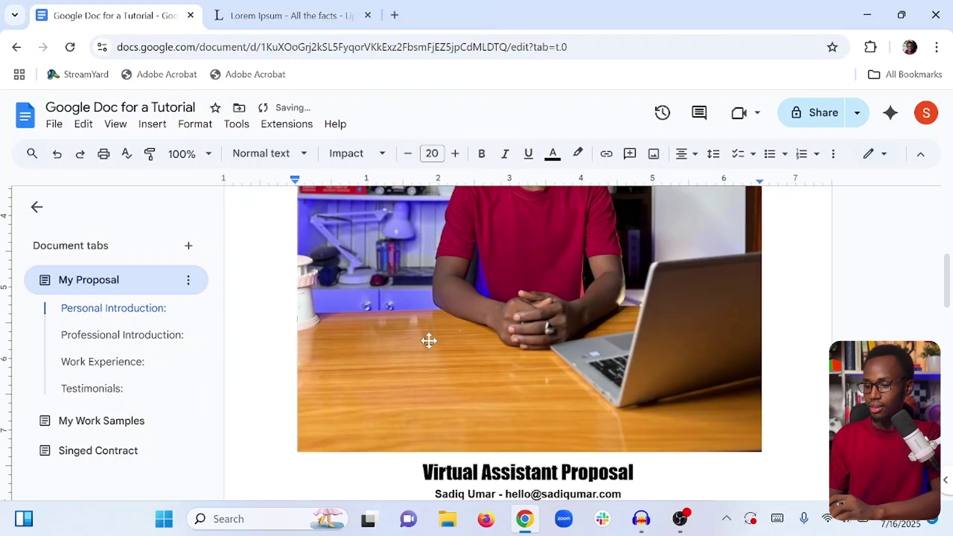
pyautogui.scroll(-3, 428, 341)
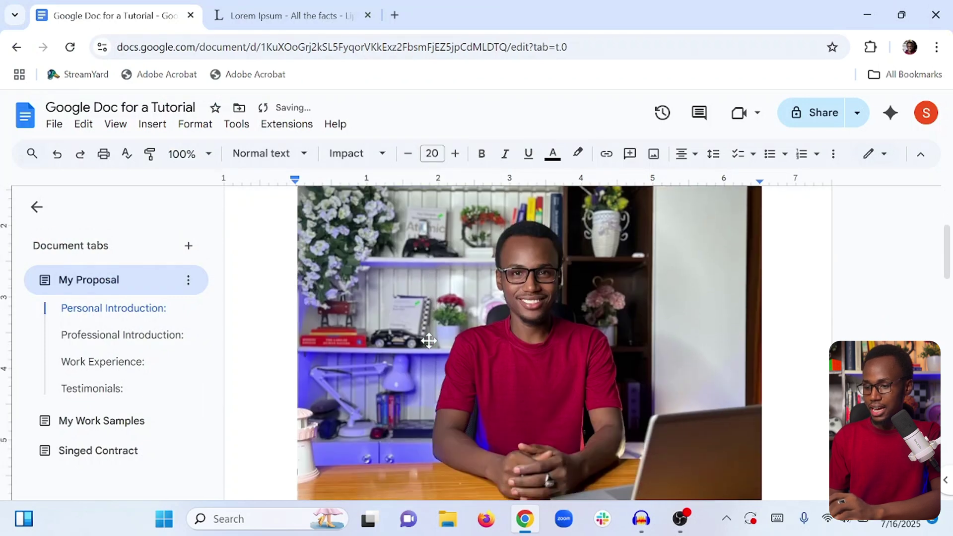
pyautogui.scroll(2, 427, 340)
pyautogui.click(482, 323)
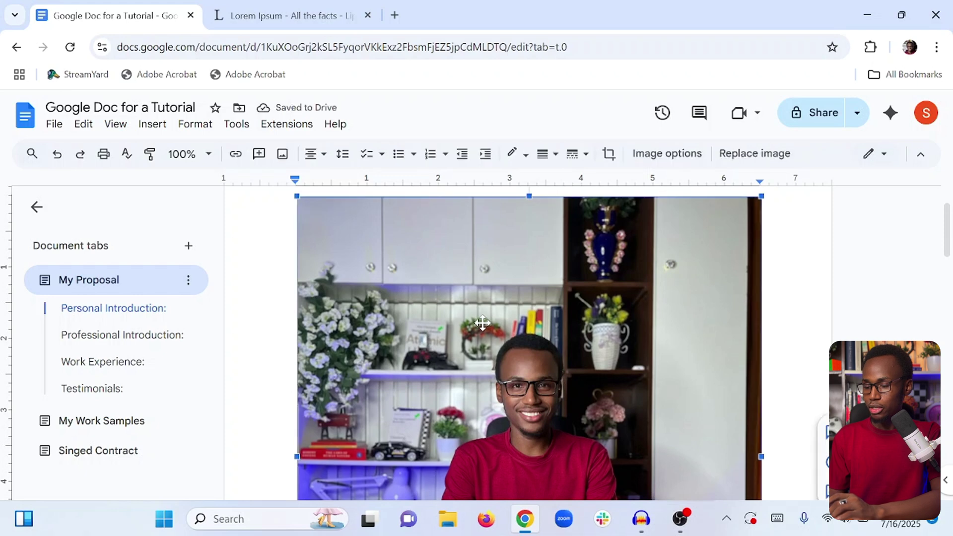
pyautogui.scroll(1, 483, 323)
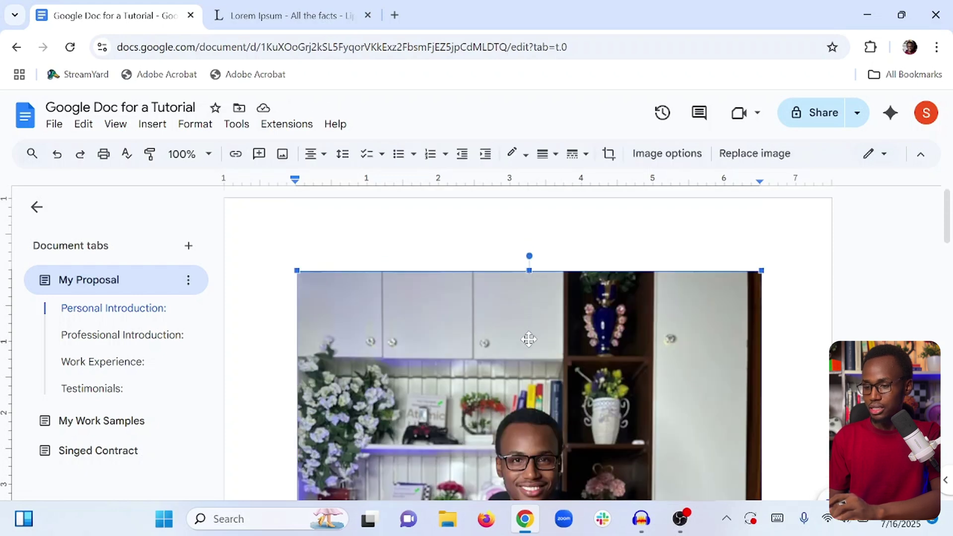
pyautogui.moveTo(529, 269); pyautogui.dragTo(530, 363)
pyautogui.scroll(-5, 531, 363)
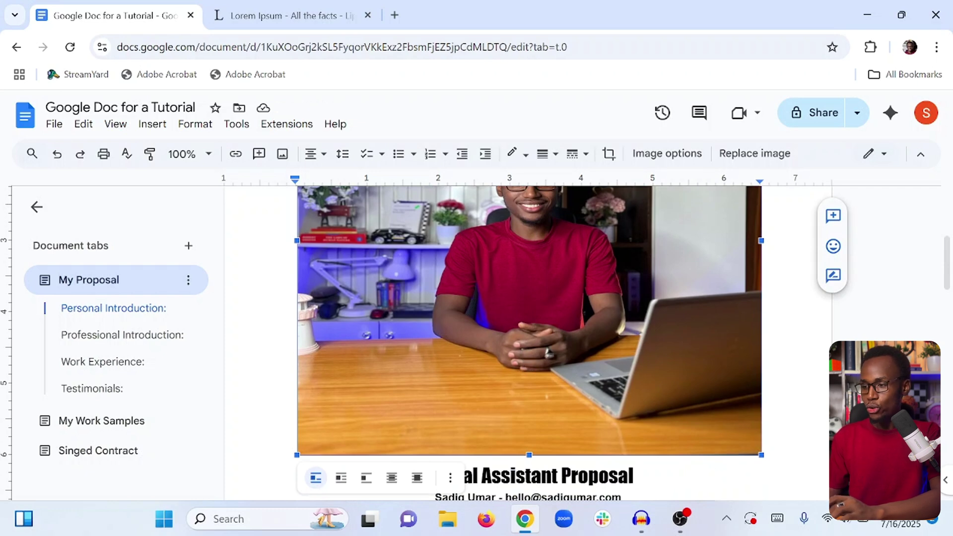
pyautogui.scroll(3, 530, 363)
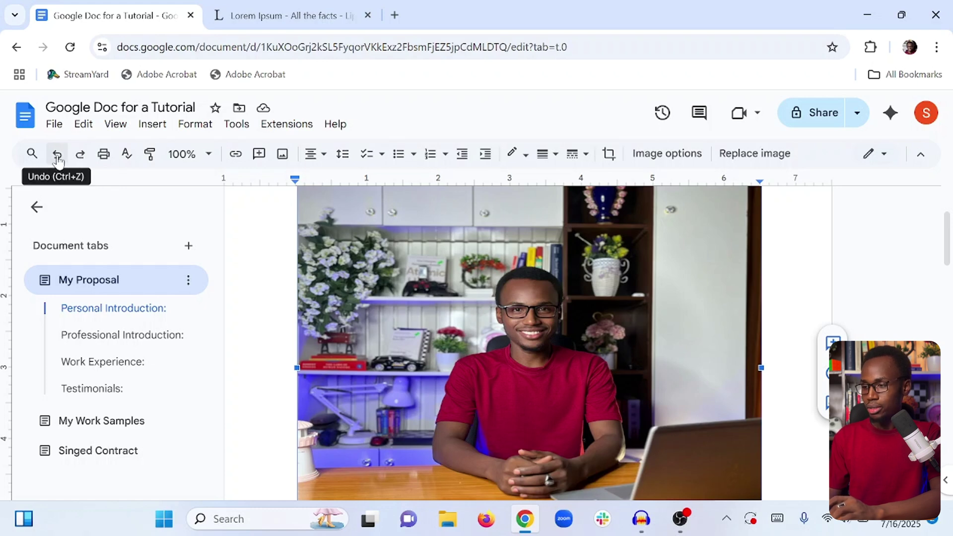
pyautogui.click(58, 160)
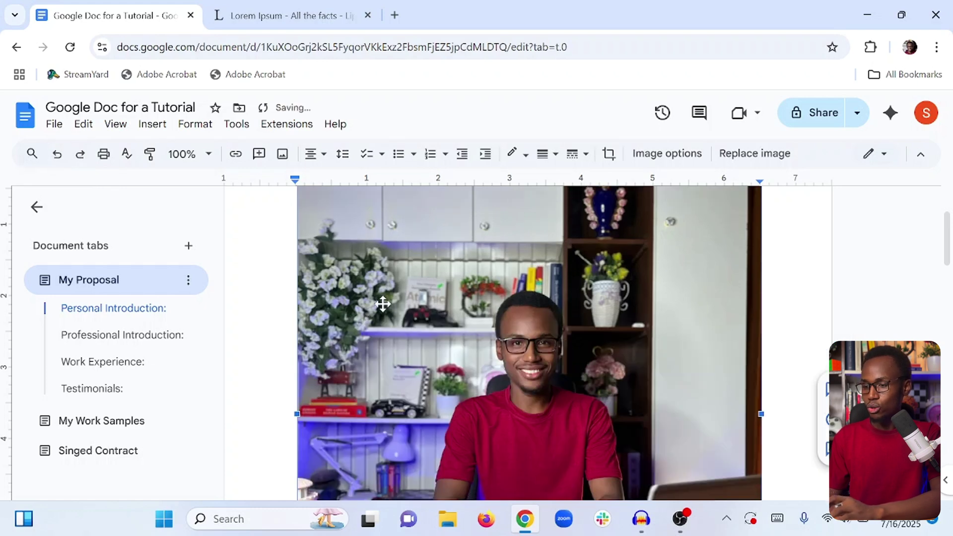
pyautogui.scroll(2, 382, 303)
pyautogui.hotkey('ctrl', 'z')
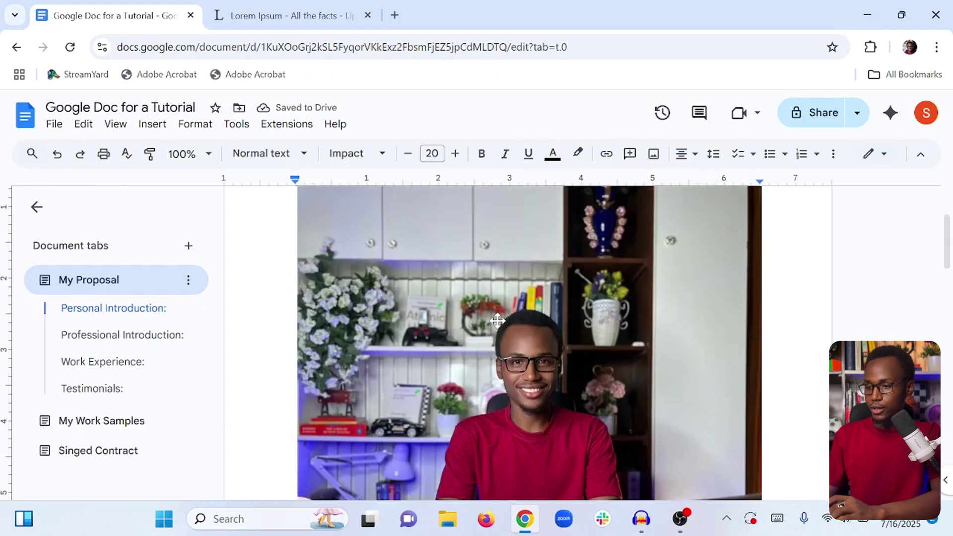
pyautogui.click(448, 287)
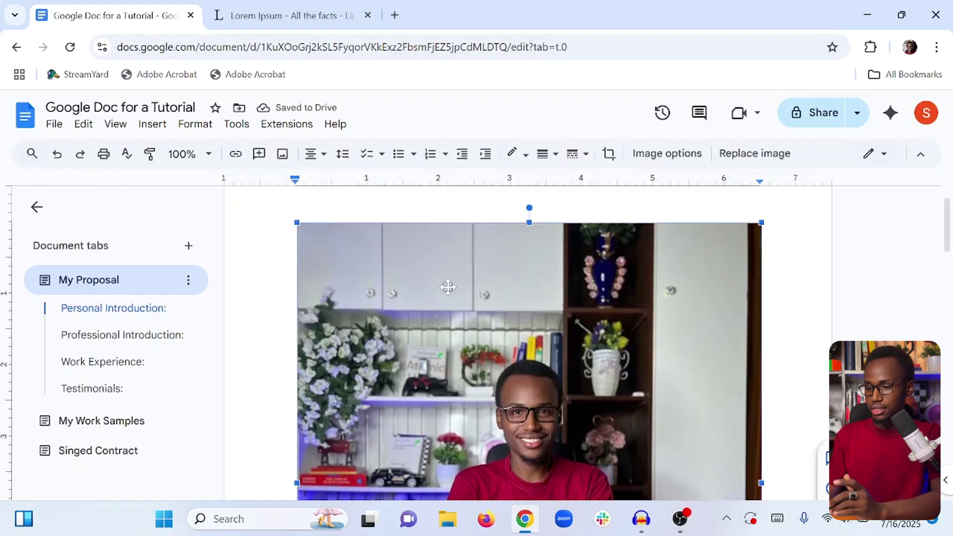
# Crop the photo around the face, trimming the top-left corner and raising the bottom edge.
pyautogui.rightClick(447, 287)
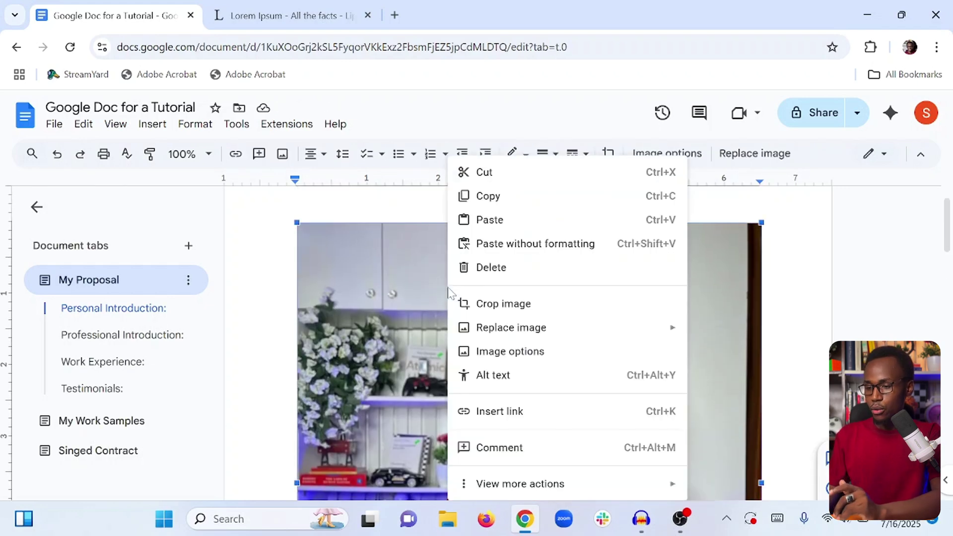
pyautogui.click(504, 308)
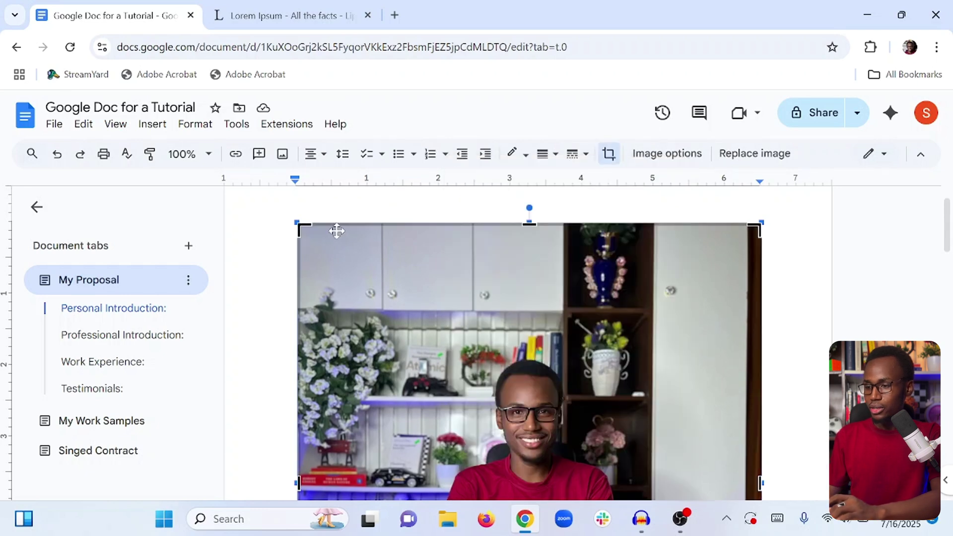
pyautogui.moveTo(304, 230); pyautogui.dragTo(425, 336)
pyautogui.scroll(-4, 551, 334)
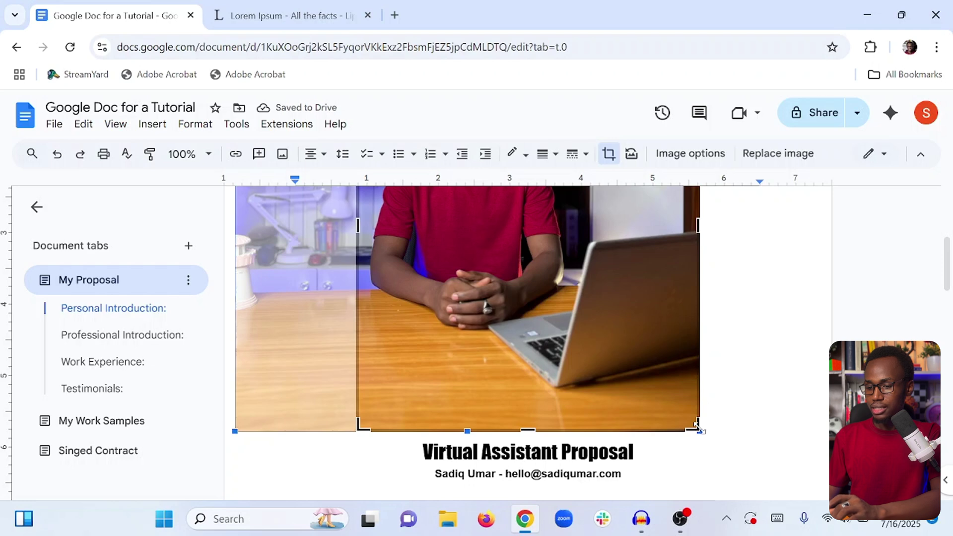
pyautogui.hotkey('ctrl', 'z')
pyautogui.scroll(1, 514, 253)
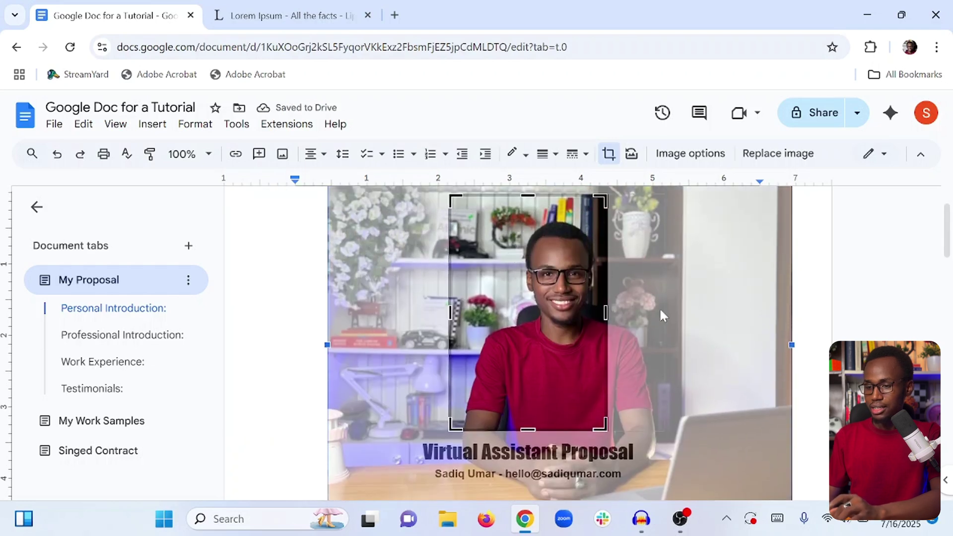
pyautogui.hotkey('ctrl', 'y')
pyautogui.moveTo(537, 428); pyautogui.dragTo(540, 397)
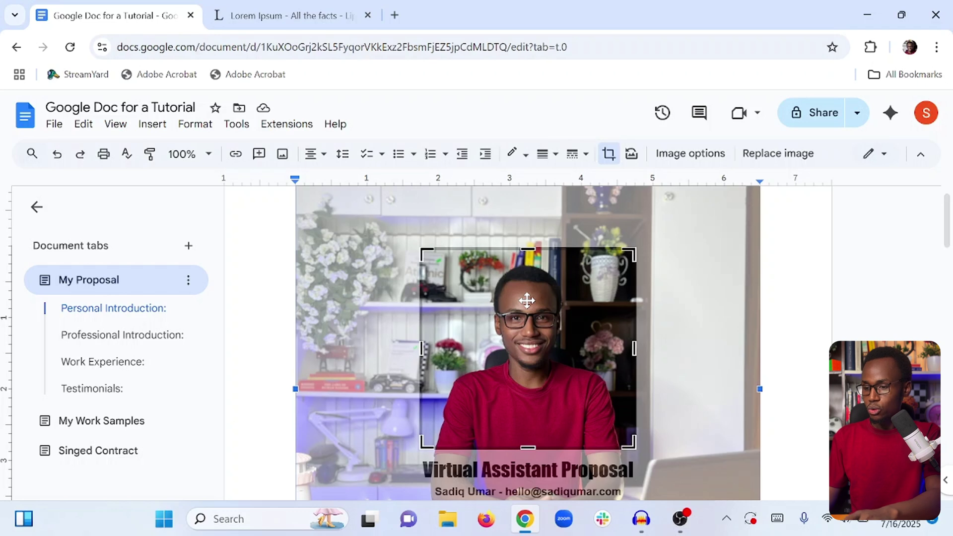
pyautogui.press('Return')
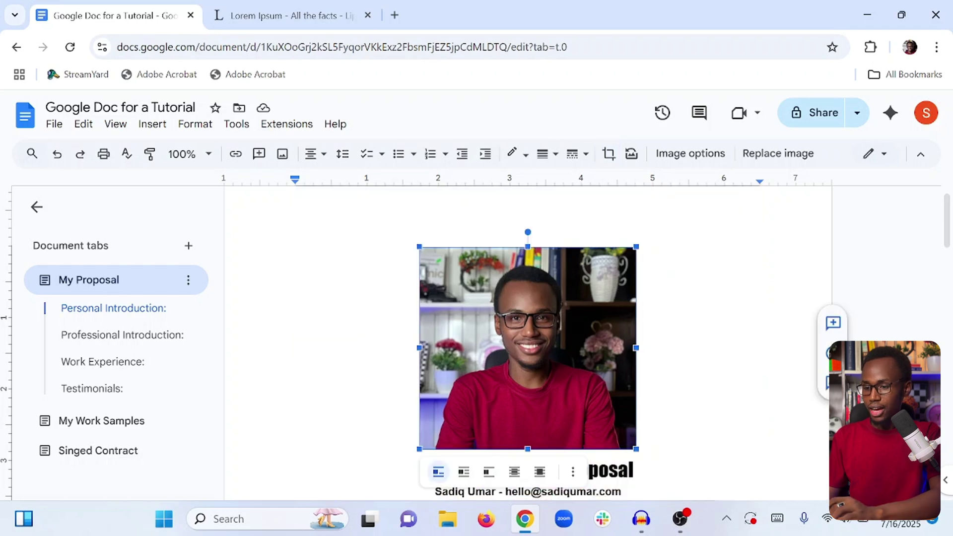
# Shrink the cropped headshot to a smaller square above the title.
pyautogui.press('Escape')
pyautogui.click(618, 353)
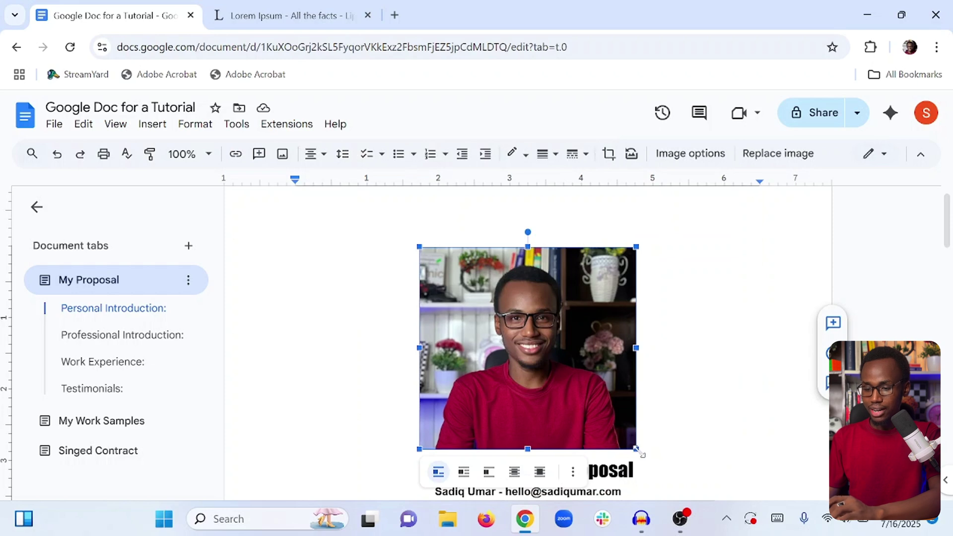
pyautogui.moveTo(636, 449); pyautogui.dragTo(549, 314)
# Add an empty line after the Work Experience paragraph.
pyautogui.click(623, 392)
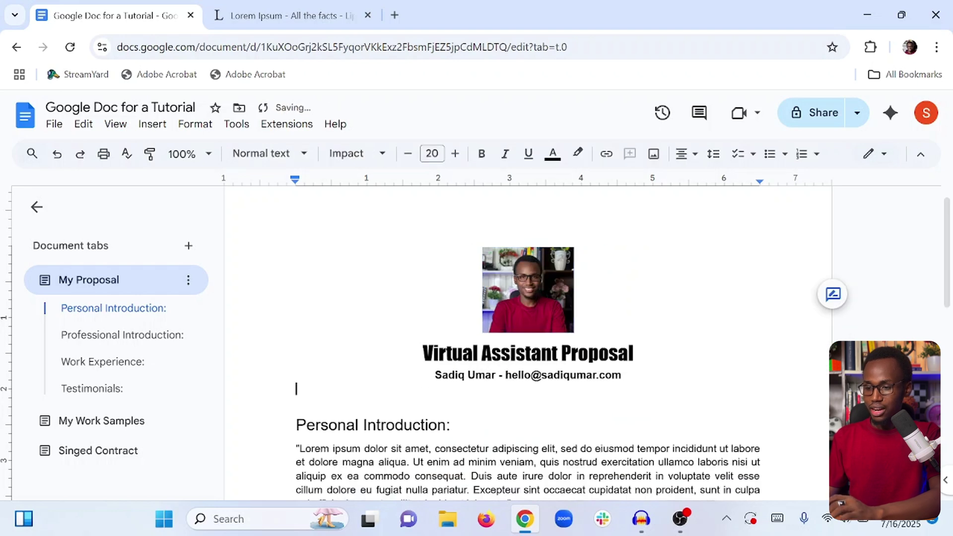
pyautogui.scroll(-2, 528, 343)
pyautogui.scroll(3, 528, 342)
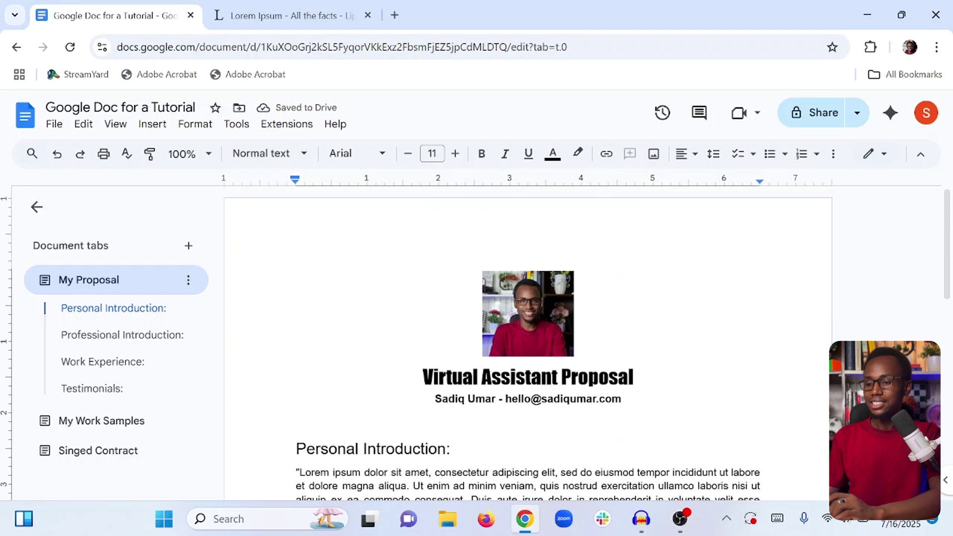
pyautogui.scroll(-1, 528, 342)
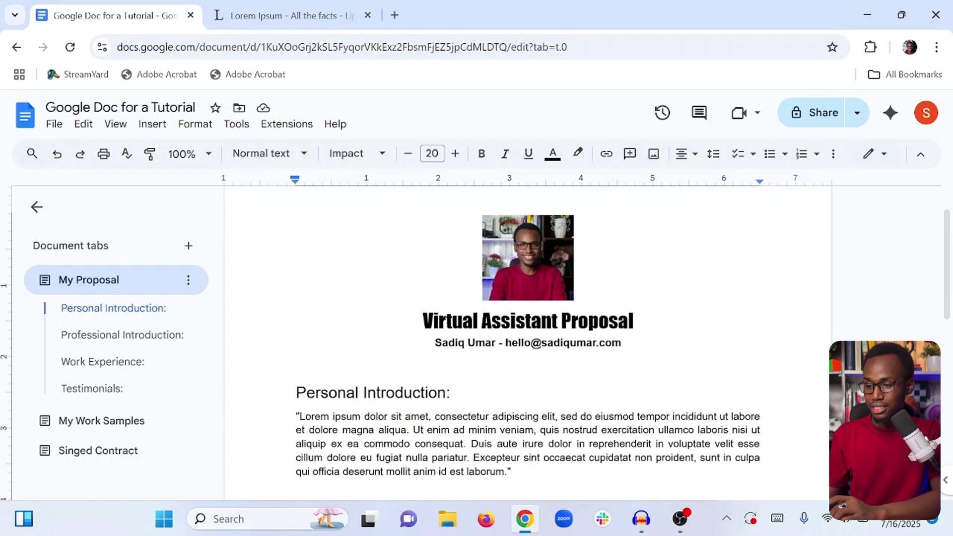
pyautogui.click(297, 357)
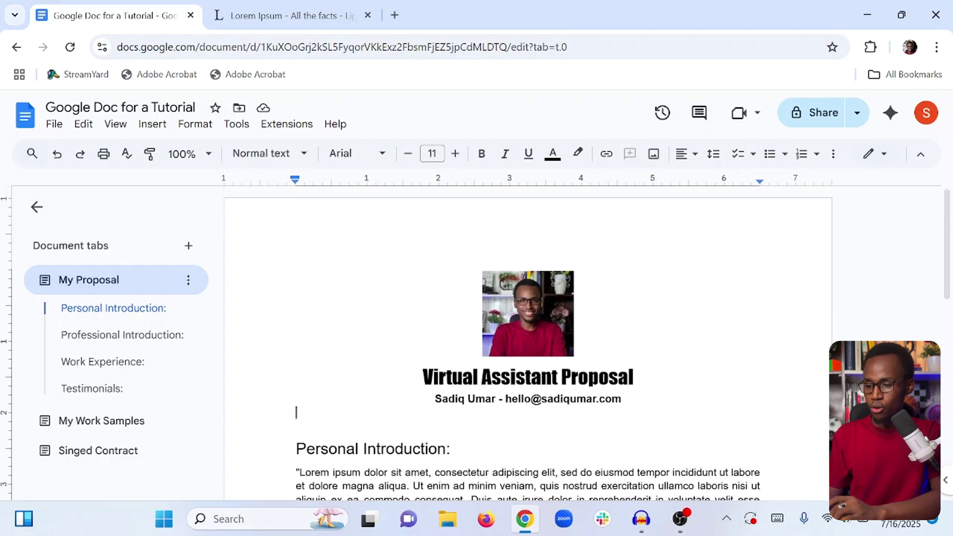
pyautogui.scroll(-12, 528, 342)
pyautogui.scroll(2, 528, 343)
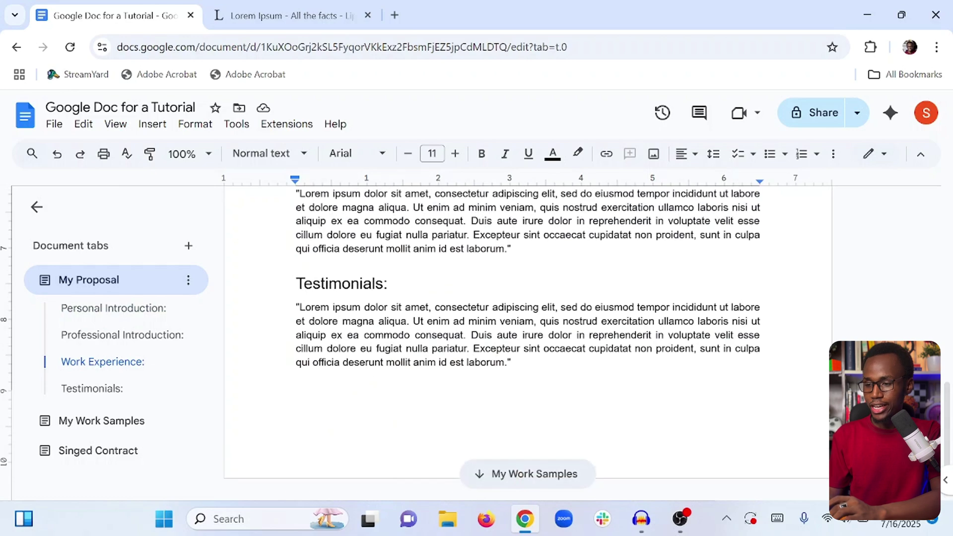
pyautogui.click(511, 292)
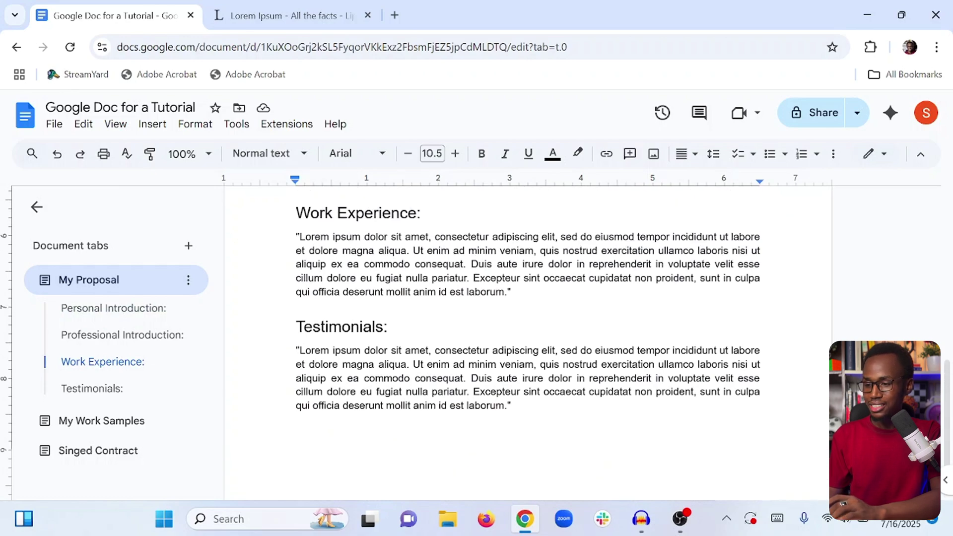
pyautogui.scroll(3, 528, 343)
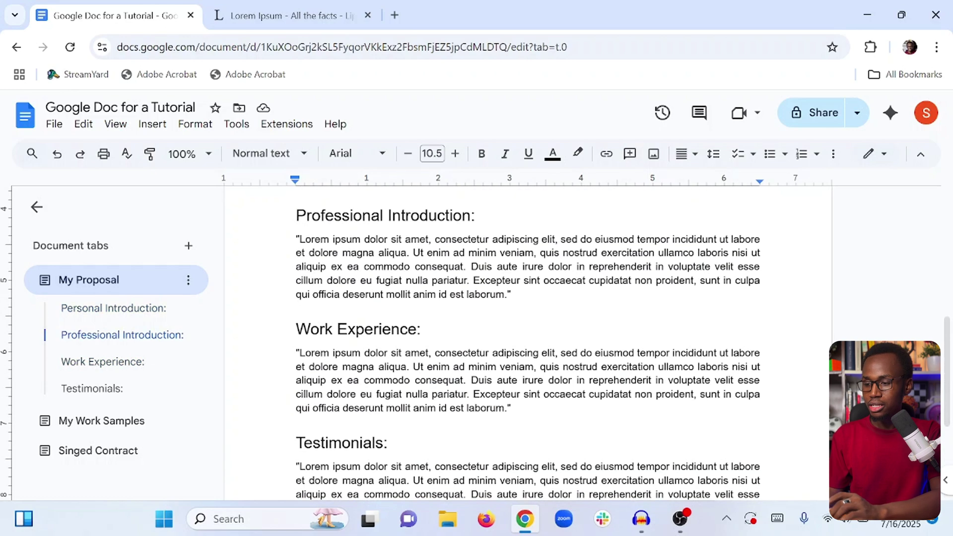
pyautogui.press('Return')
pyautogui.scroll(-1, 528, 342)
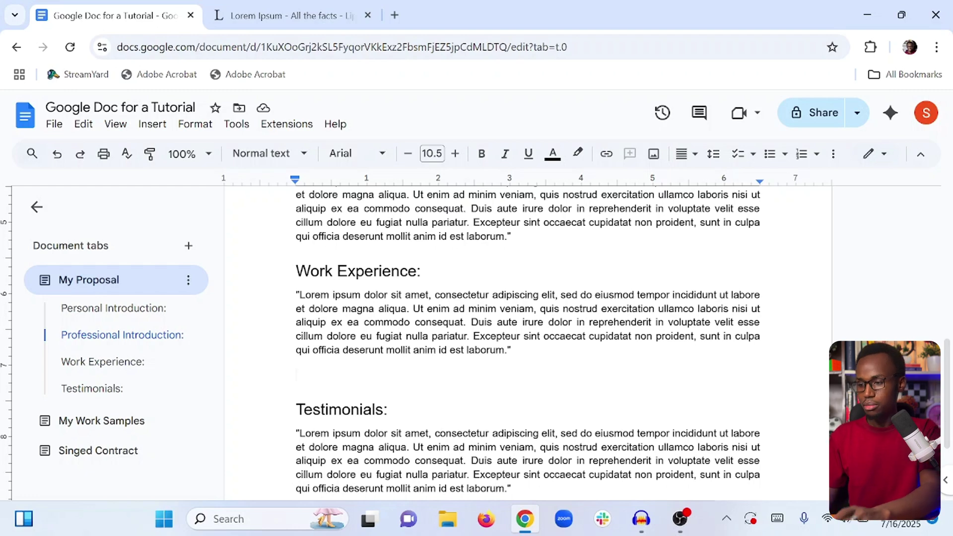
# Remove the extra line before Testimonials and add an empty line after the Testimonials paragraph.
pyautogui.press('BackSpace')
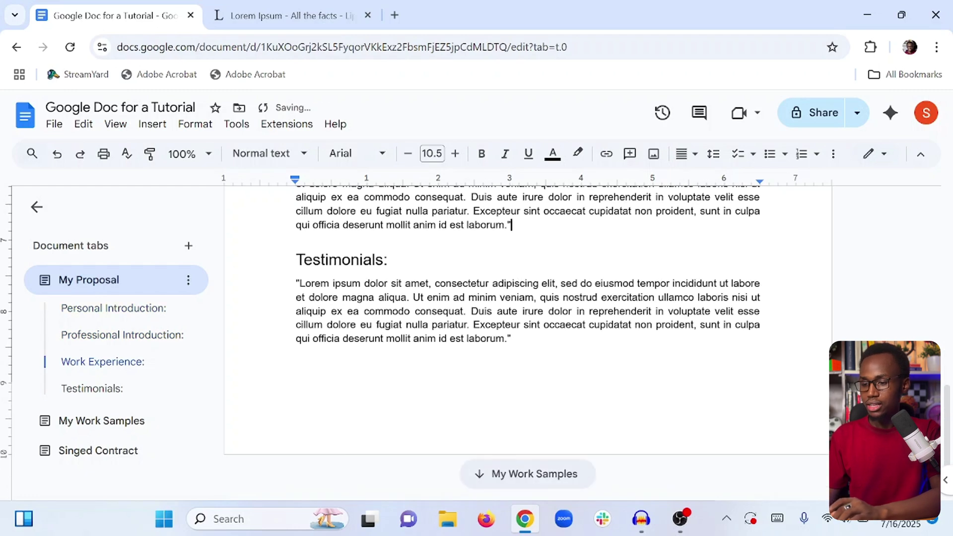
pyautogui.click(510, 337)
pyautogui.press('Return')
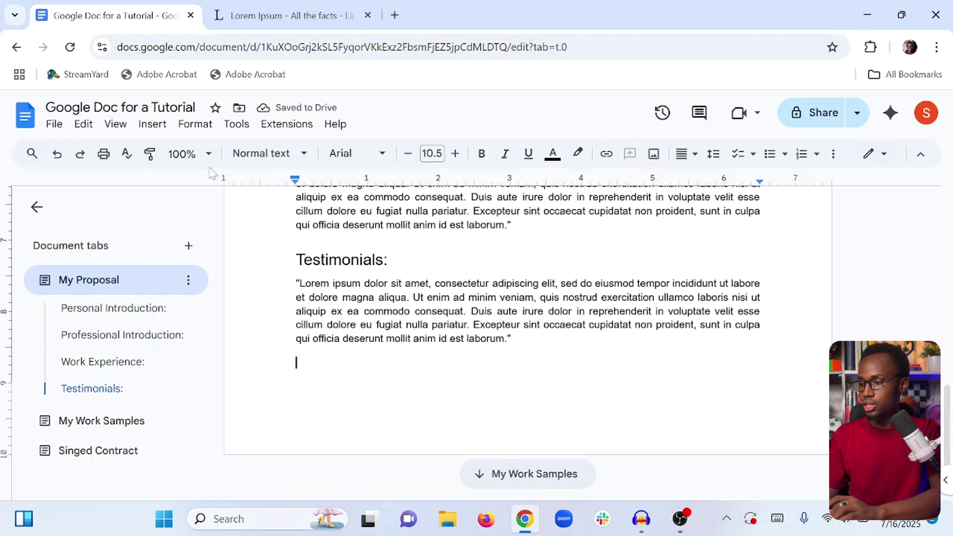
# Insert a 5 x 3 practice table and type 'Doocaoi' and 'Capiaijai' into its cells.
pyautogui.click(151, 125)
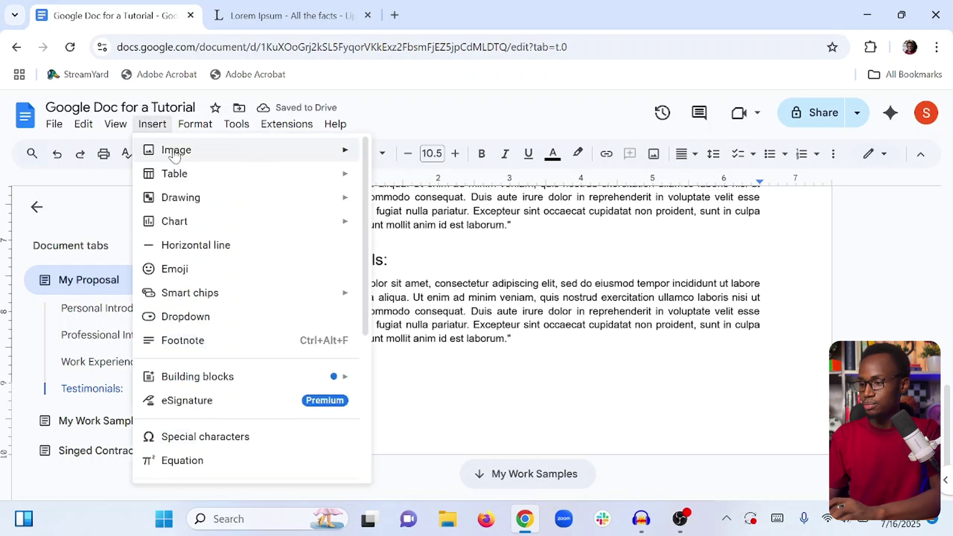
pyautogui.moveTo(305, 181)
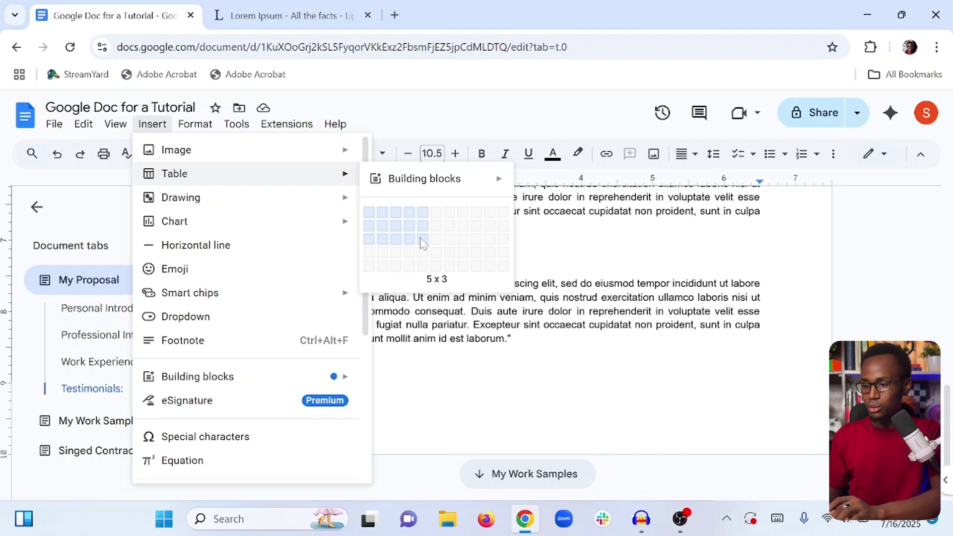
pyautogui.click(423, 240)
pyautogui.scroll(-4, 422, 240)
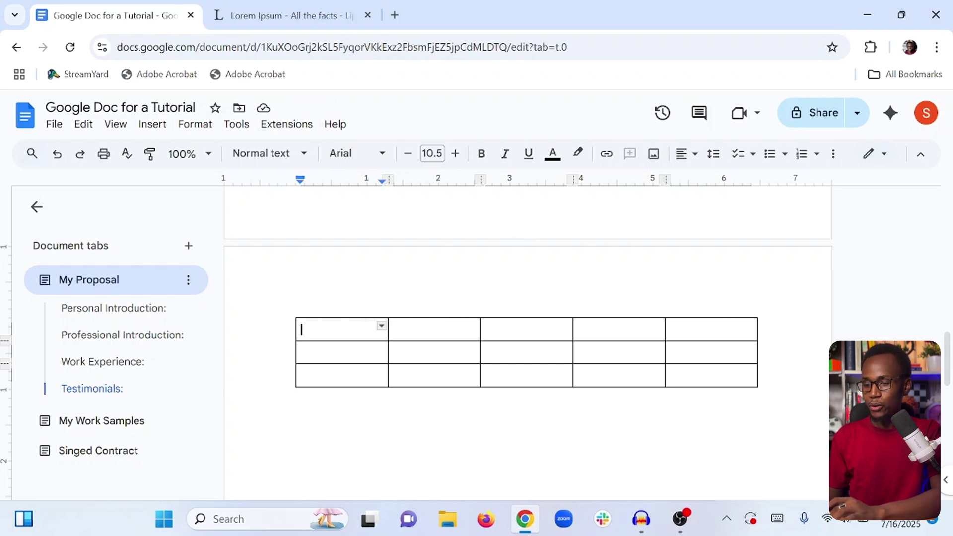
pyautogui.scroll(1, 526, 354)
pyautogui.scroll(-1, 526, 355)
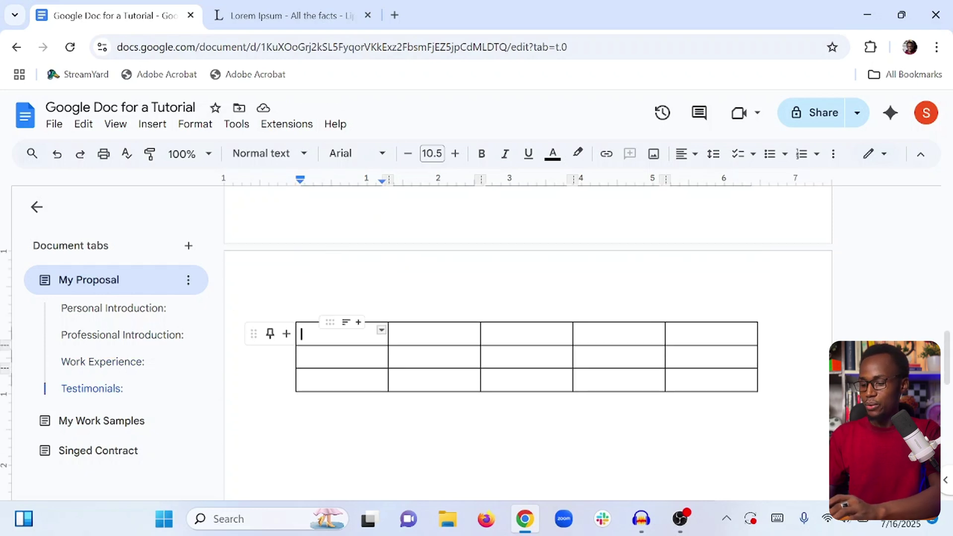
pyautogui.write('Doocaoi')
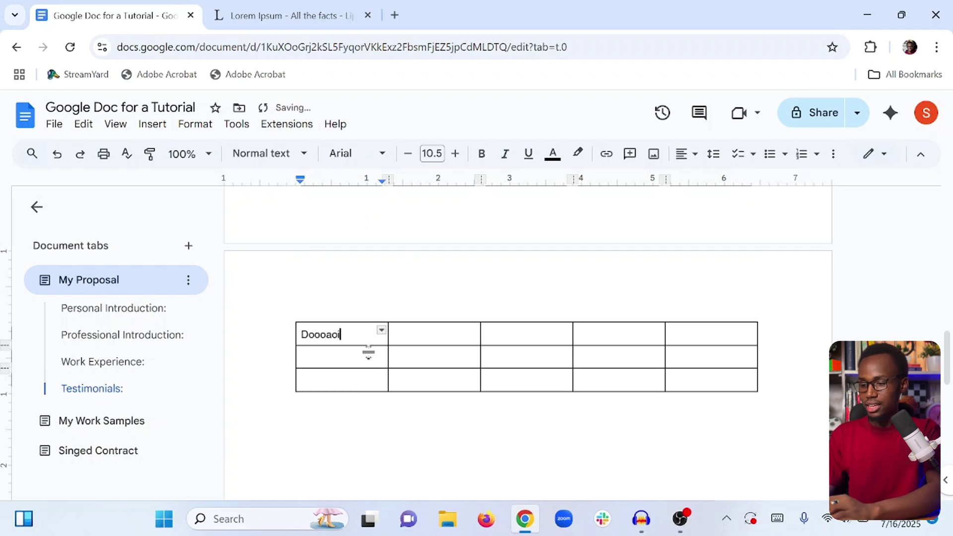
pyautogui.click(437, 367)
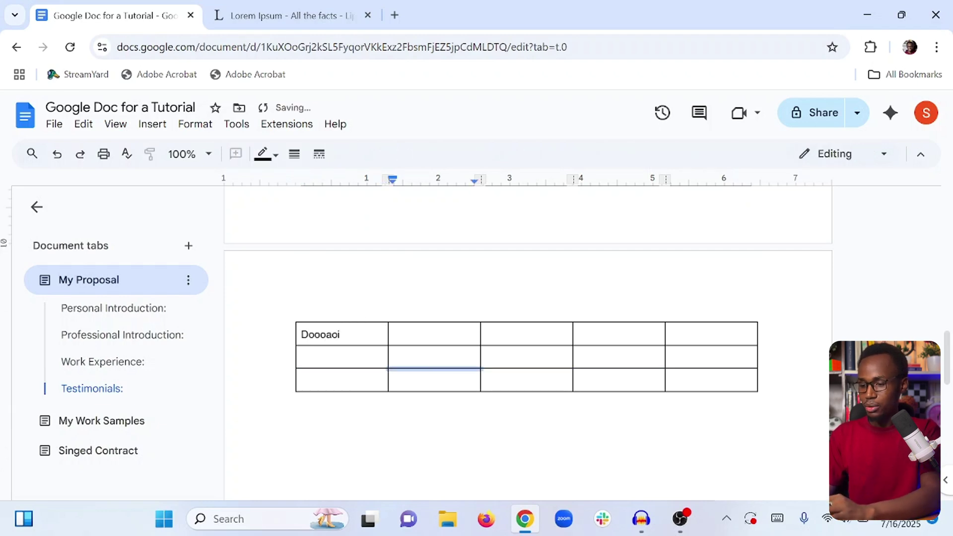
pyautogui.click(397, 356)
pyautogui.write('Capiaijai')
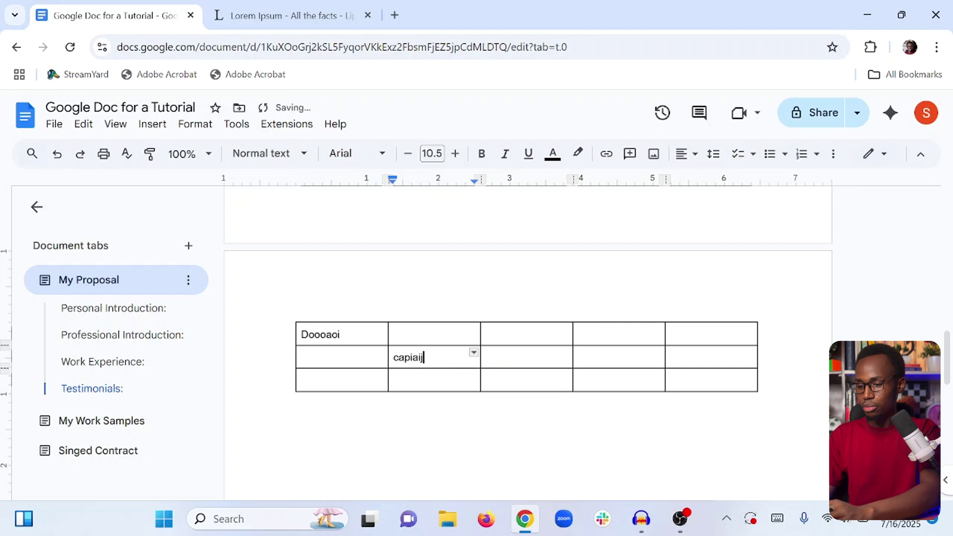
pyautogui.click(489, 334)
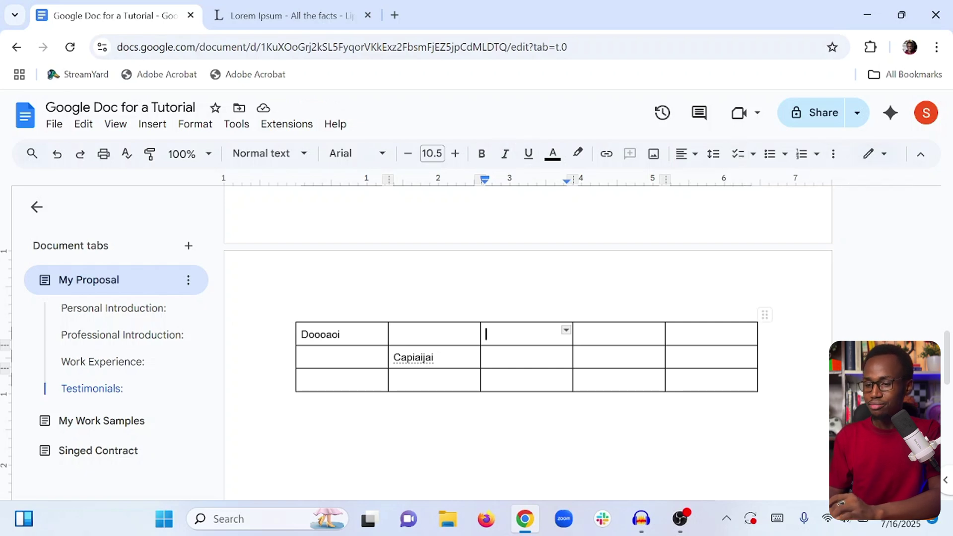
# Delete the whole practice table.
pyautogui.click(758, 342)
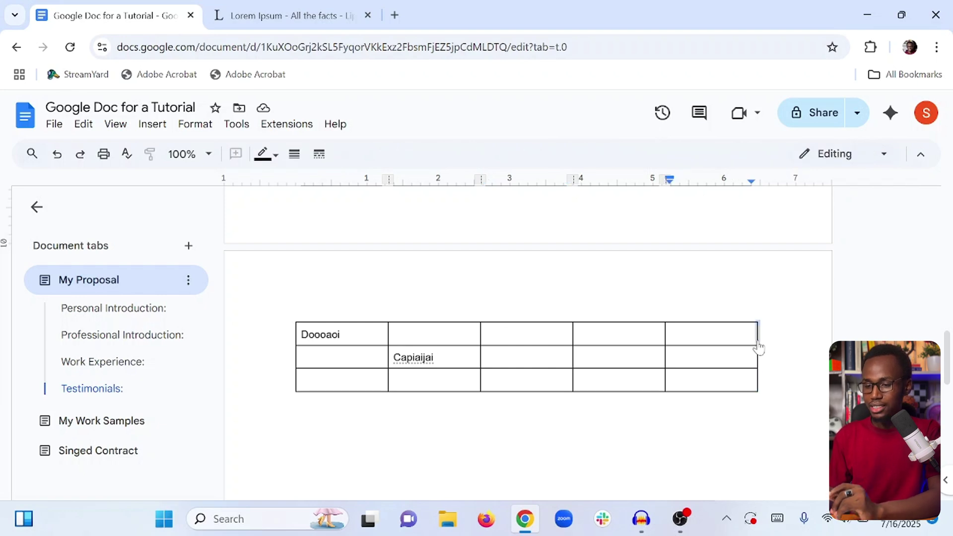
pyautogui.rightClick(759, 347)
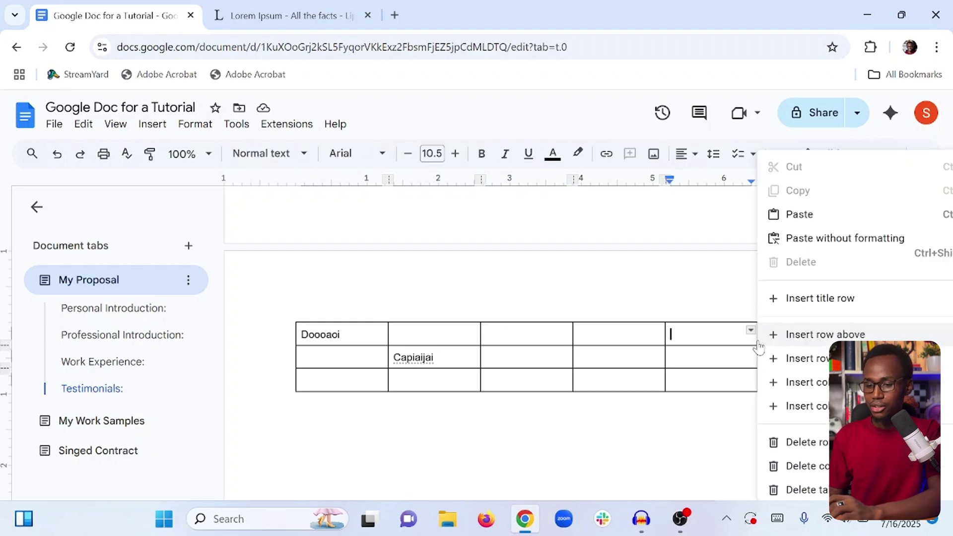
pyautogui.click(809, 487)
pyautogui.scroll(3, 809, 484)
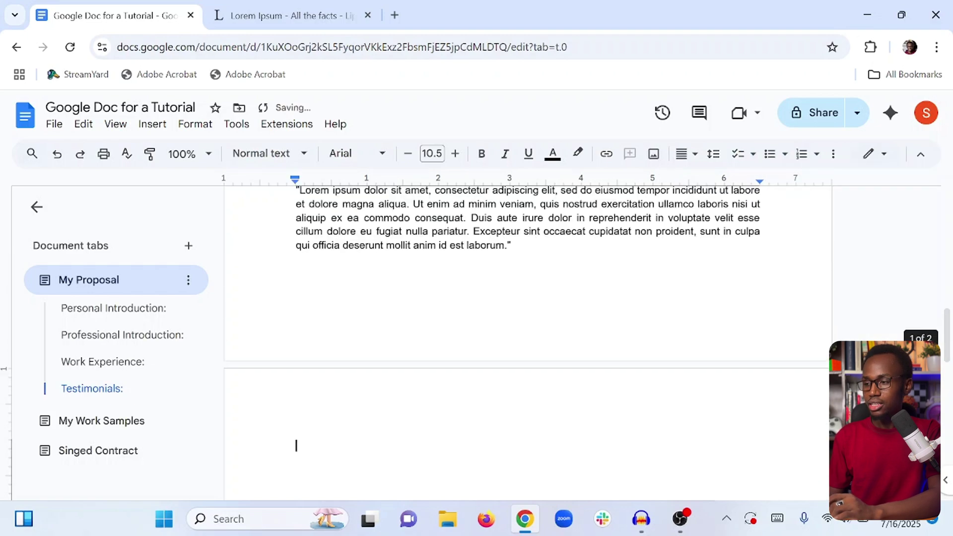
pyautogui.scroll(10, 586, 343)
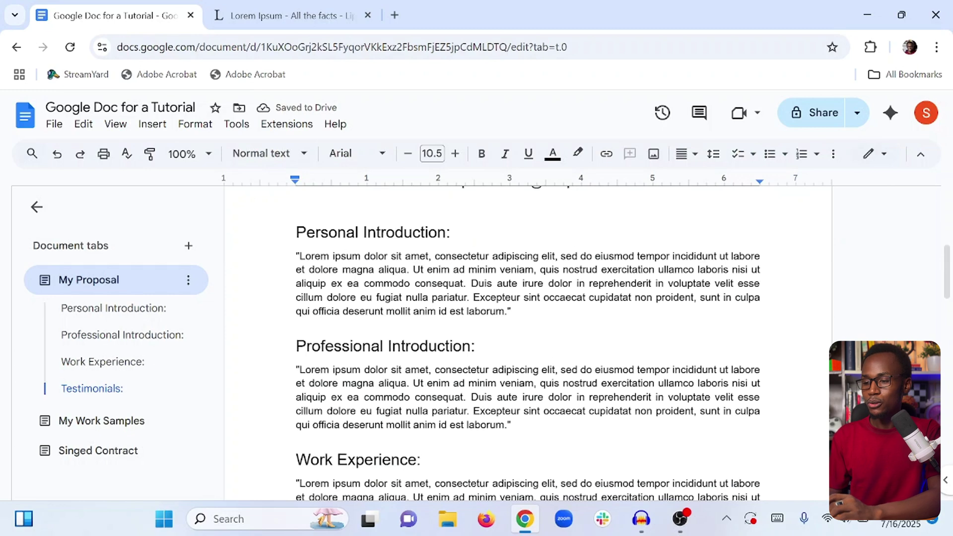
pyautogui.scroll(1, 527, 347)
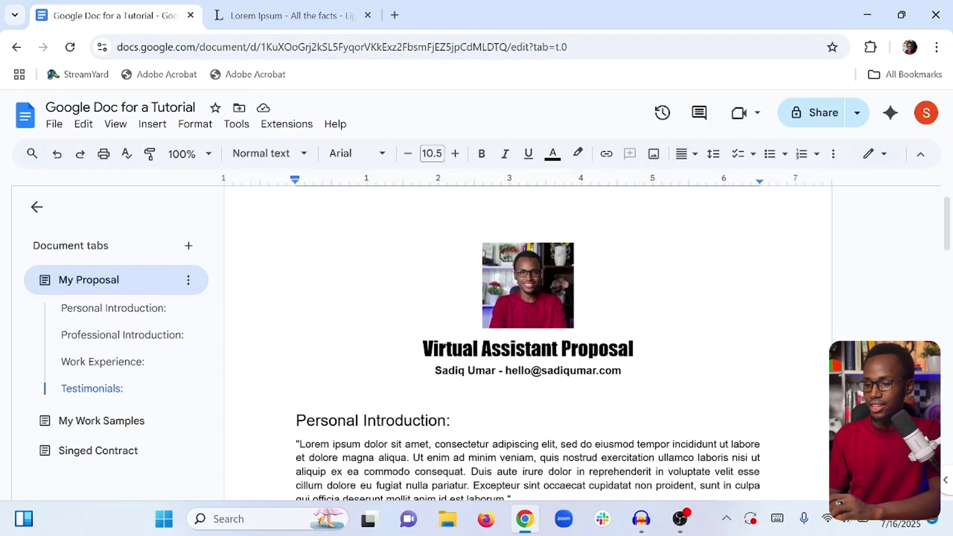
pyautogui.scroll(-10, 527, 343)
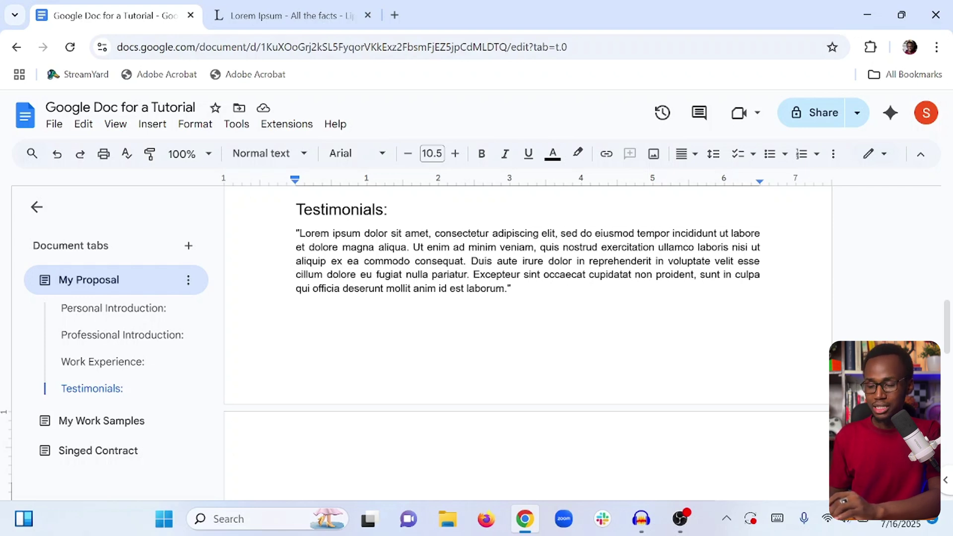
pyautogui.click(296, 312)
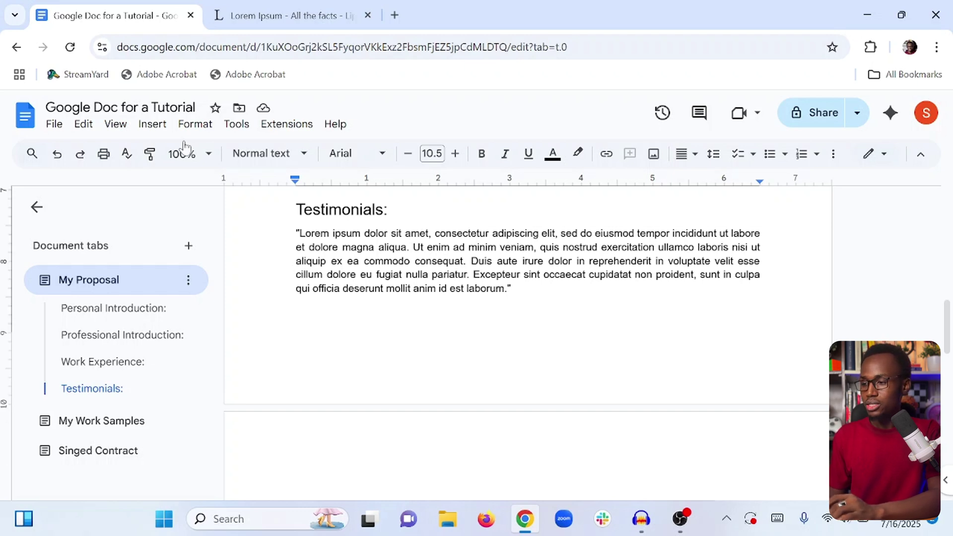
# Add footer page numbers starting at 1, keeping them shown on the first page.
pyautogui.click(153, 126)
pyautogui.moveTo(197, 133)
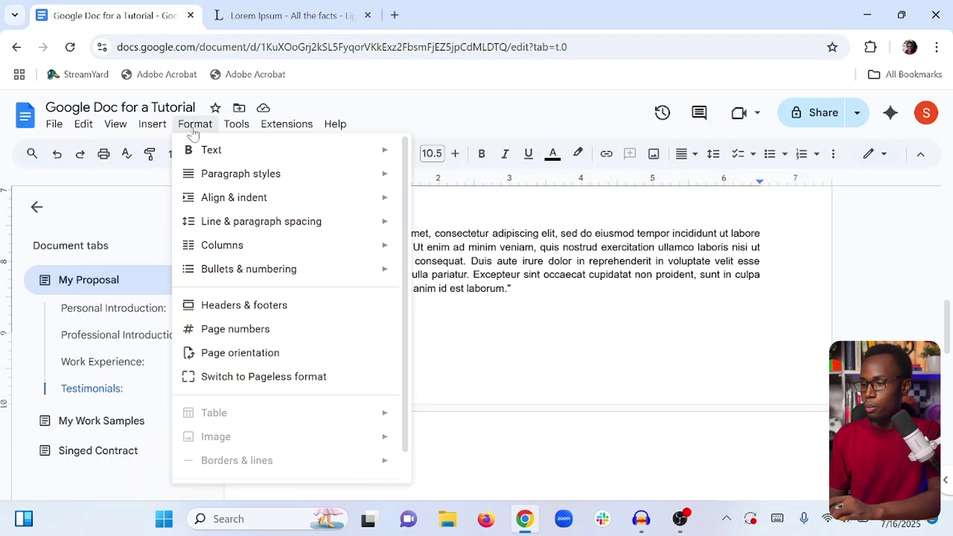
pyautogui.click(234, 331)
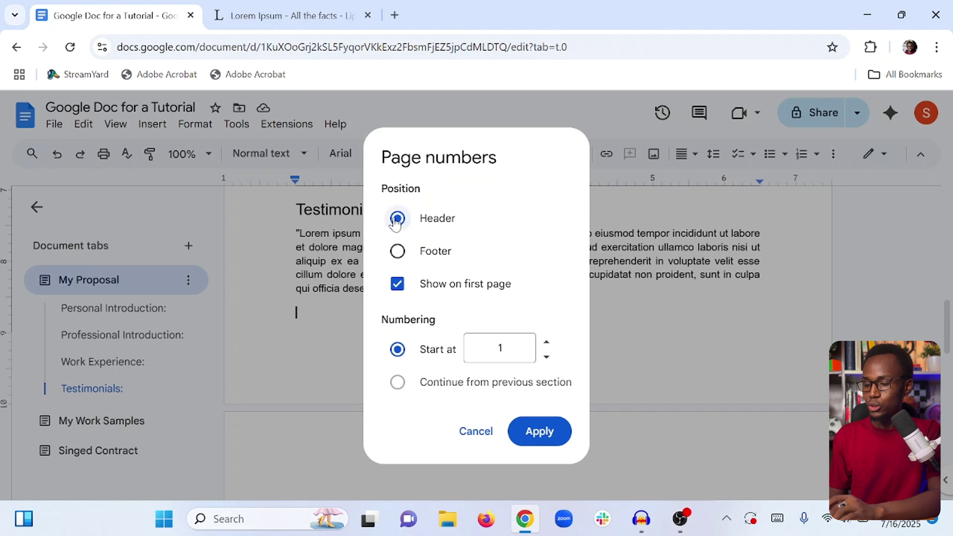
pyautogui.click(402, 254)
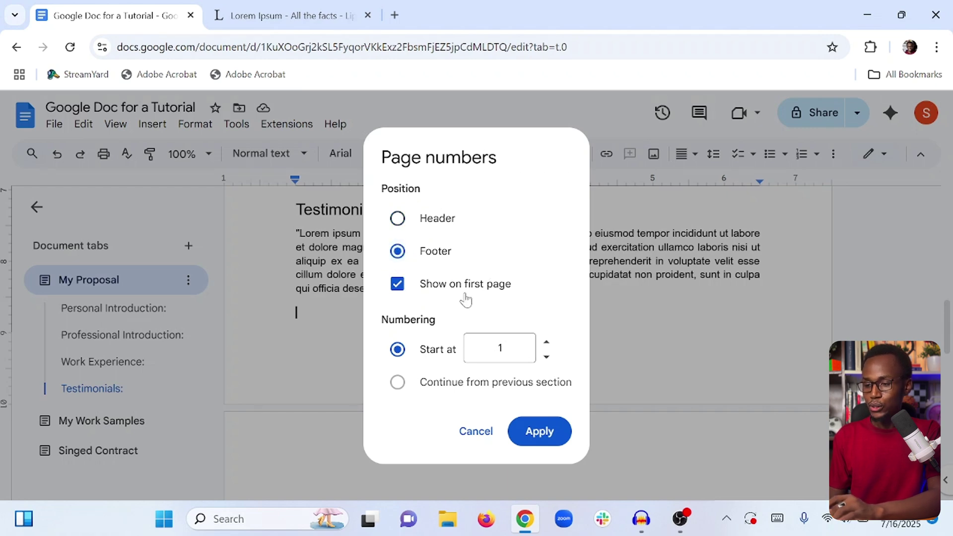
pyautogui.click(396, 286)
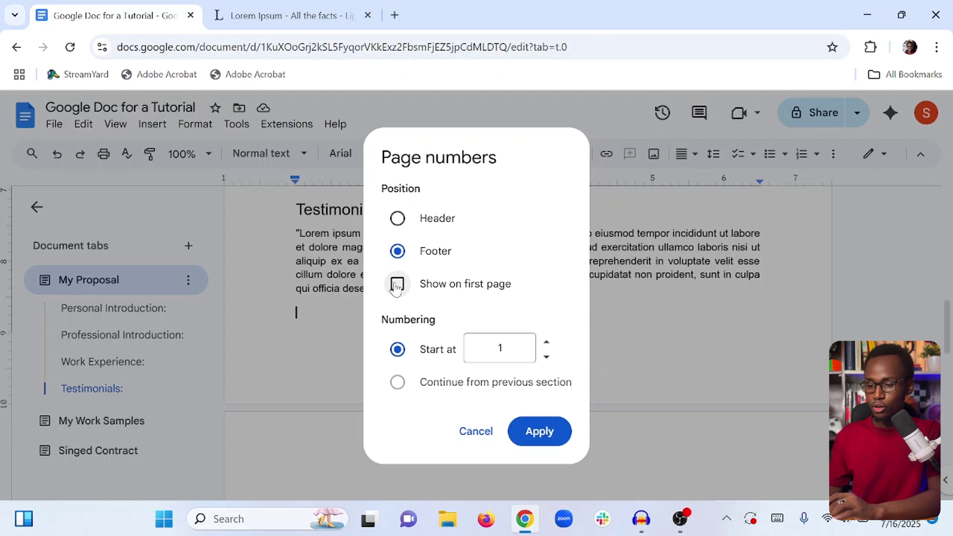
pyautogui.click(397, 286)
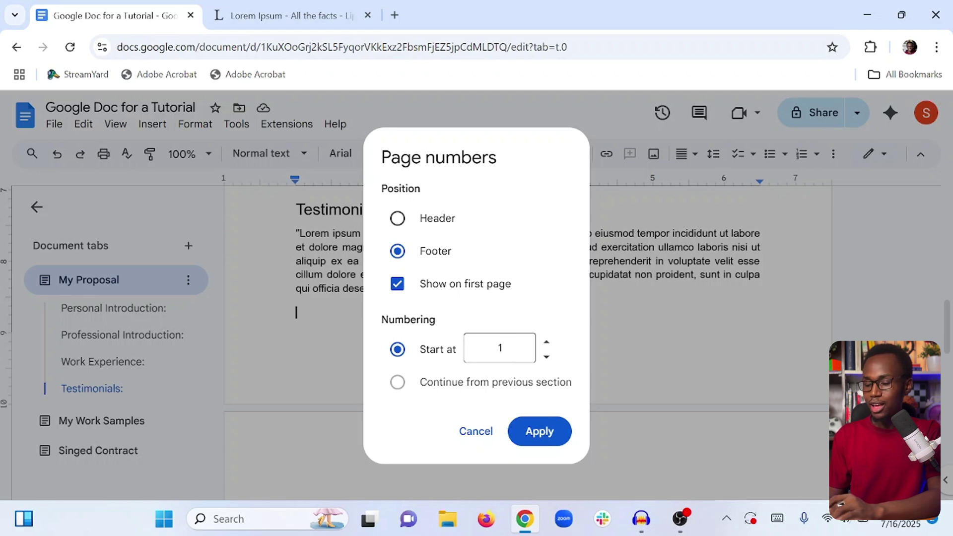
pyautogui.click(540, 431)
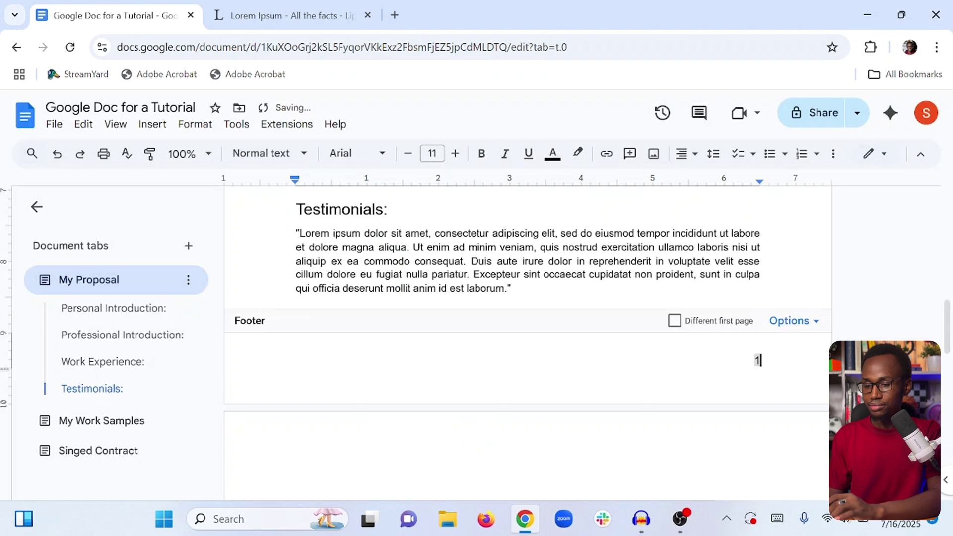
pyautogui.click(740, 246)
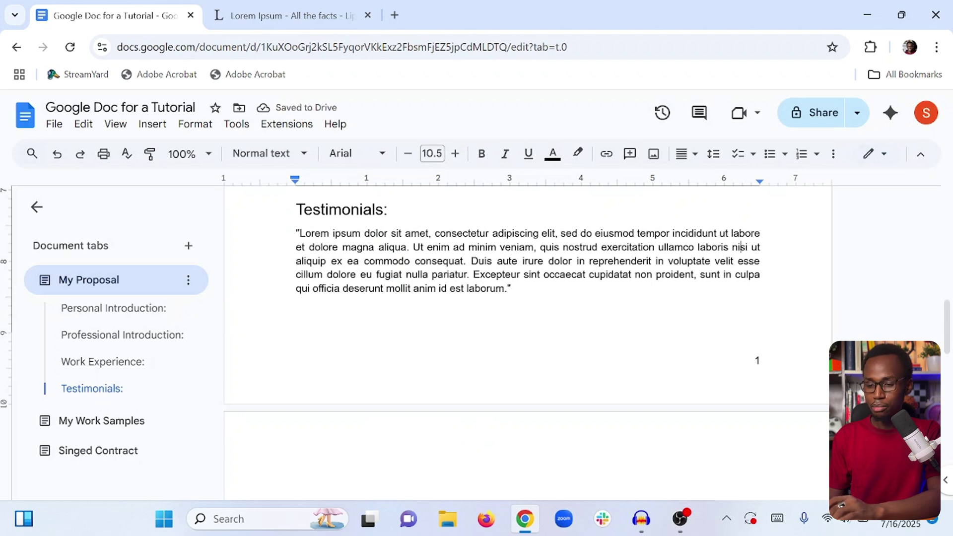
pyautogui.scroll(-10, 528, 342)
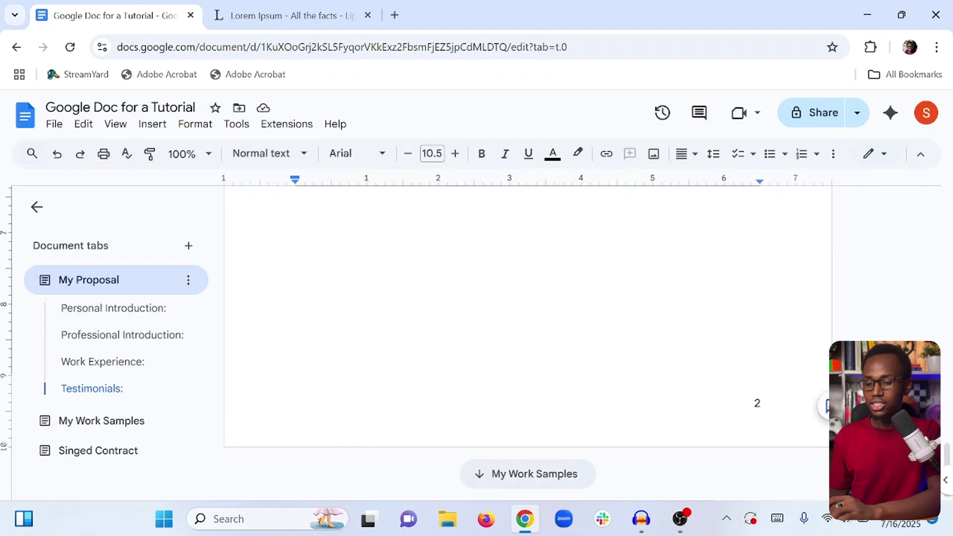
pyautogui.press('pageup')
pyautogui.press('pageup')
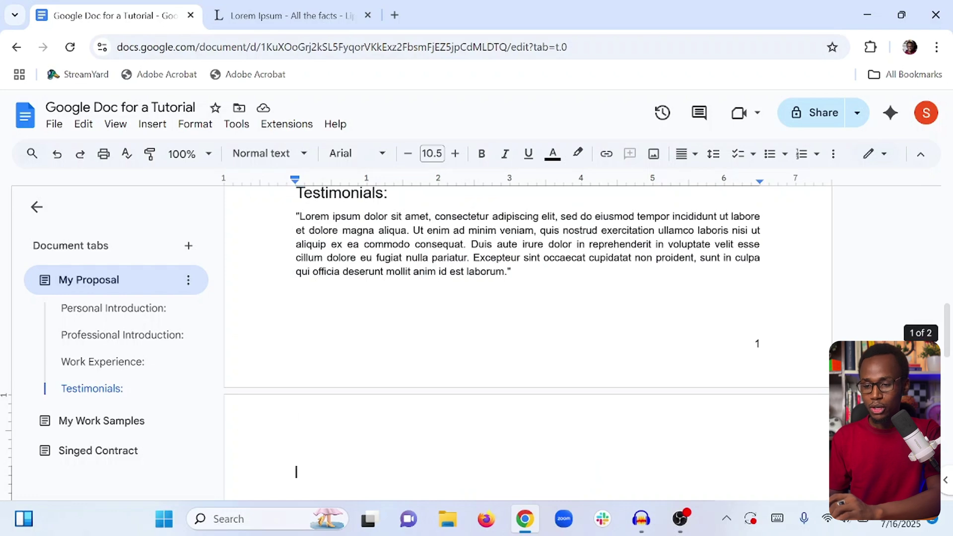
pyautogui.press('pageup')
pyautogui.press('pageup')
pyautogui.press('pageup')
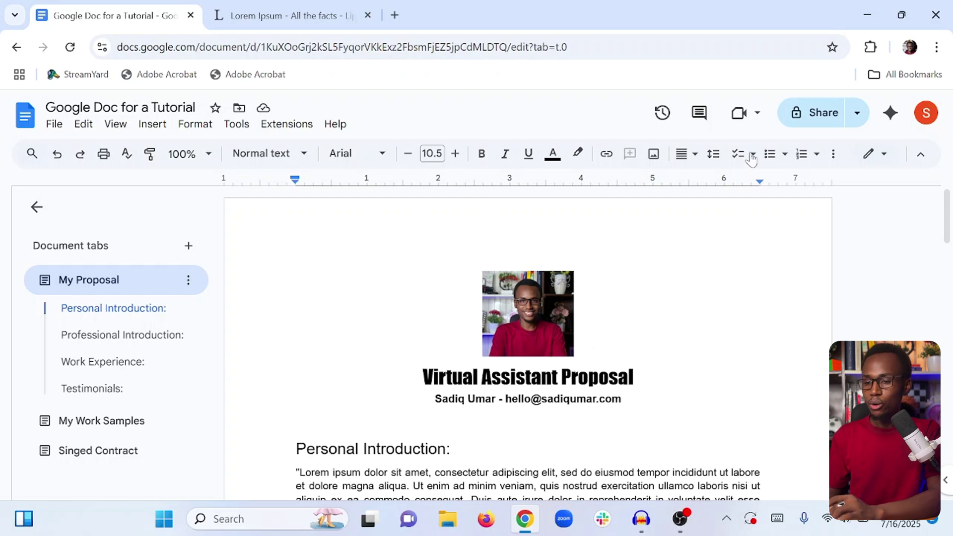
# Set general access to Anyone with the link and copy the share link.
pyautogui.click(808, 120)
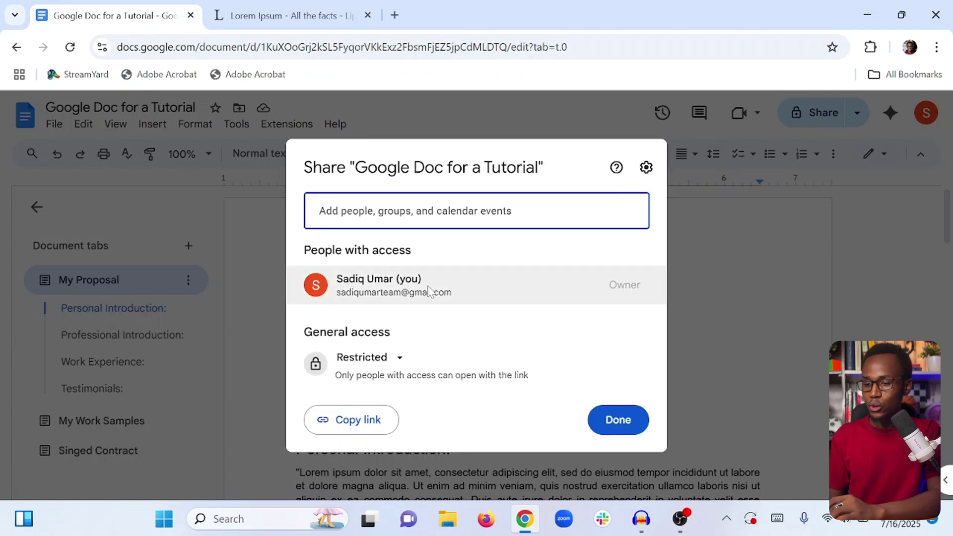
pyautogui.click(369, 359)
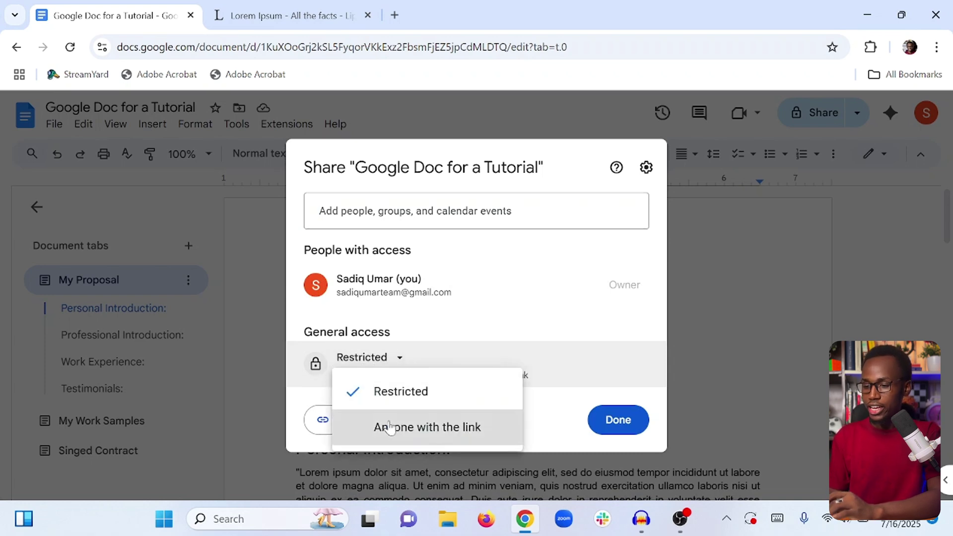
pyautogui.click(389, 426)
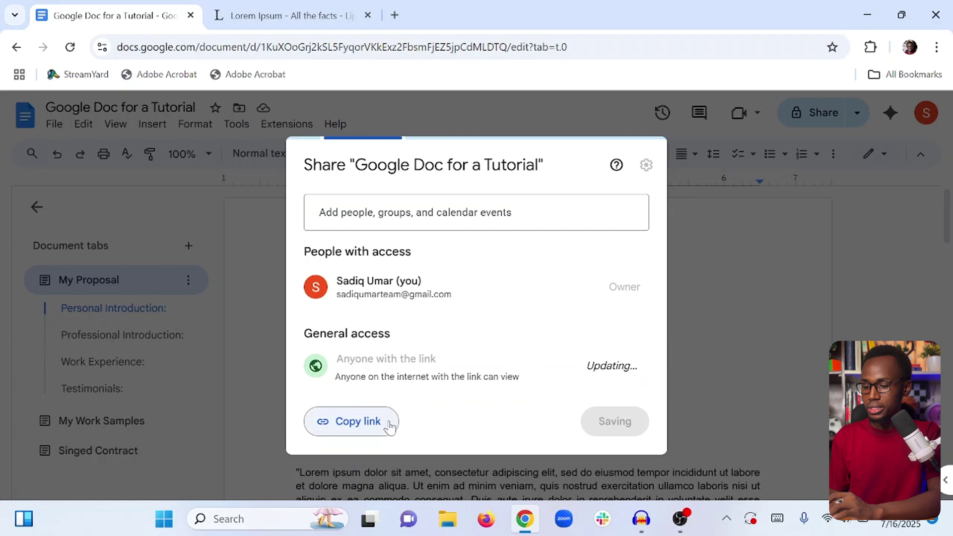
pyautogui.click(361, 419)
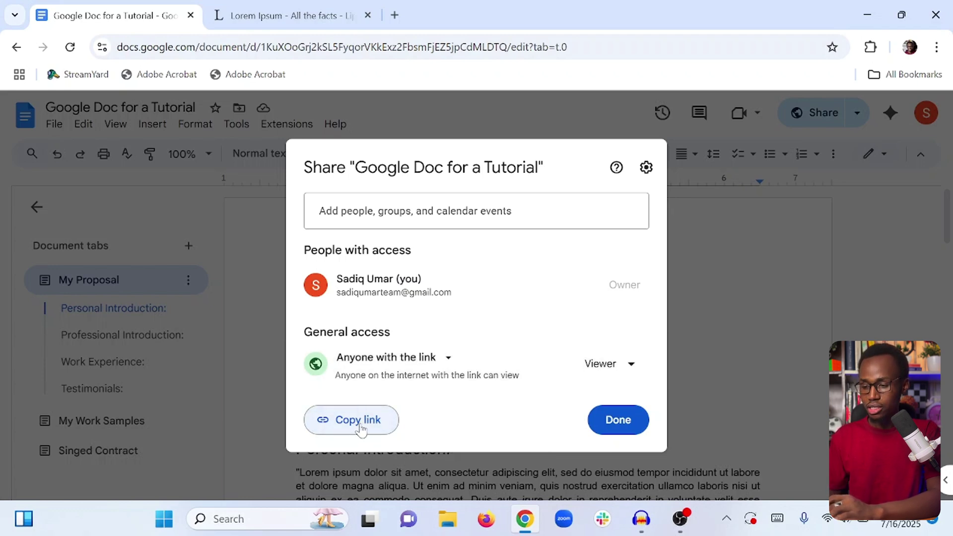
pyautogui.click(938, 47)
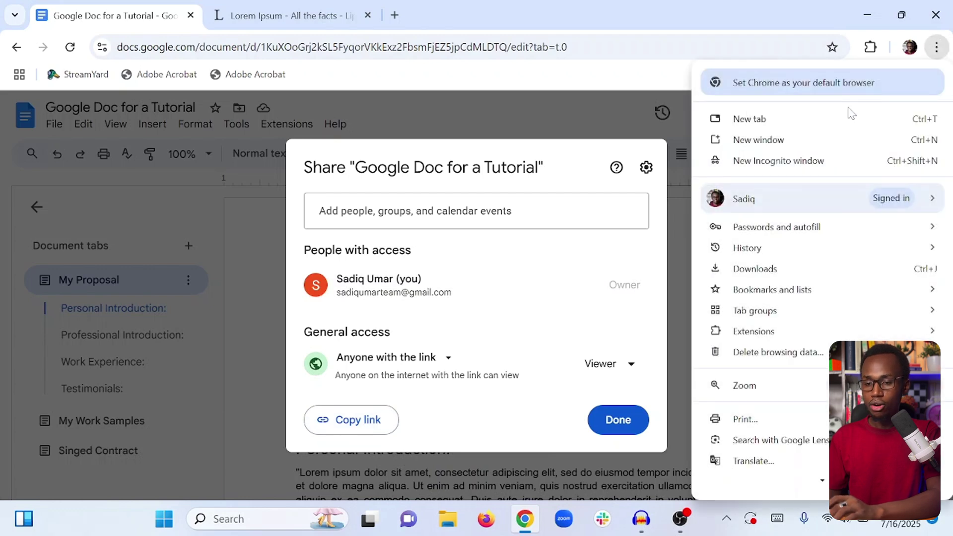
pyautogui.click(771, 168)
pyautogui.hotkey('ctrl', 'v')
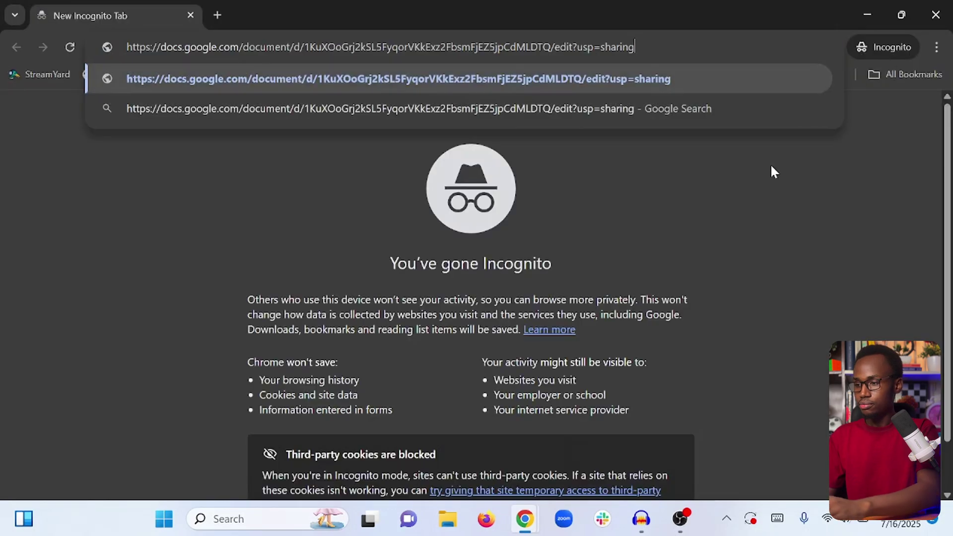
pyautogui.press('Return')
pyautogui.scroll(-8, 774, 172)
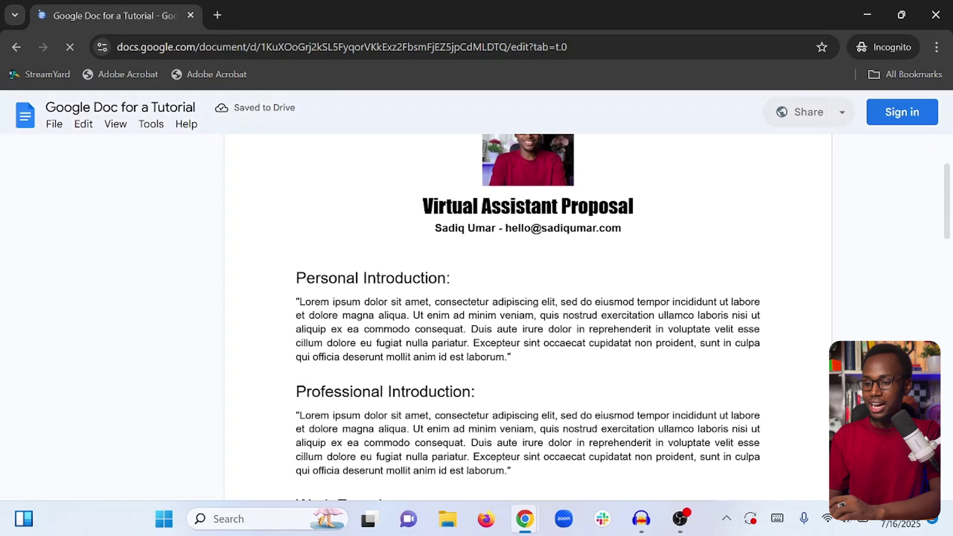
pyautogui.scroll(-4, 527, 317)
pyautogui.scroll(9, 528, 318)
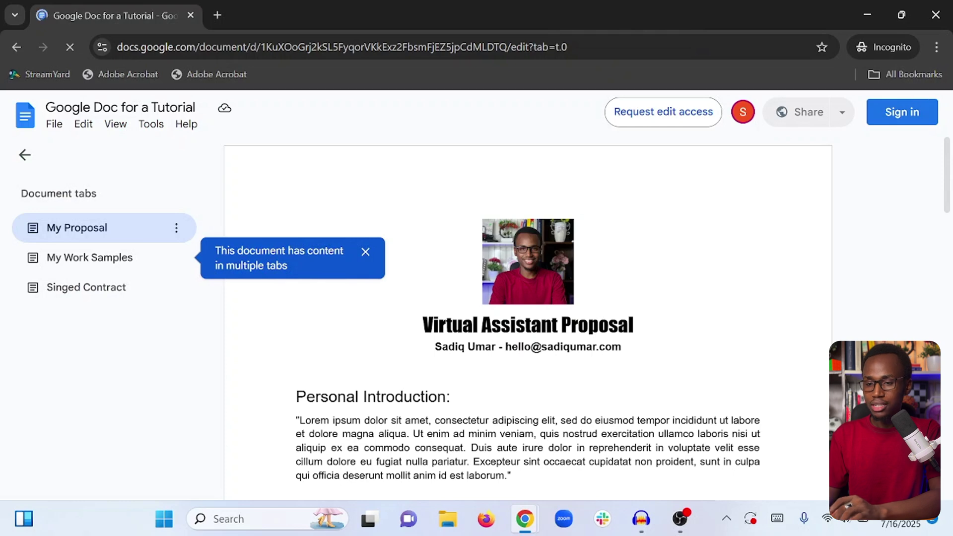
pyautogui.click(117, 263)
pyautogui.click(111, 291)
pyautogui.click(92, 233)
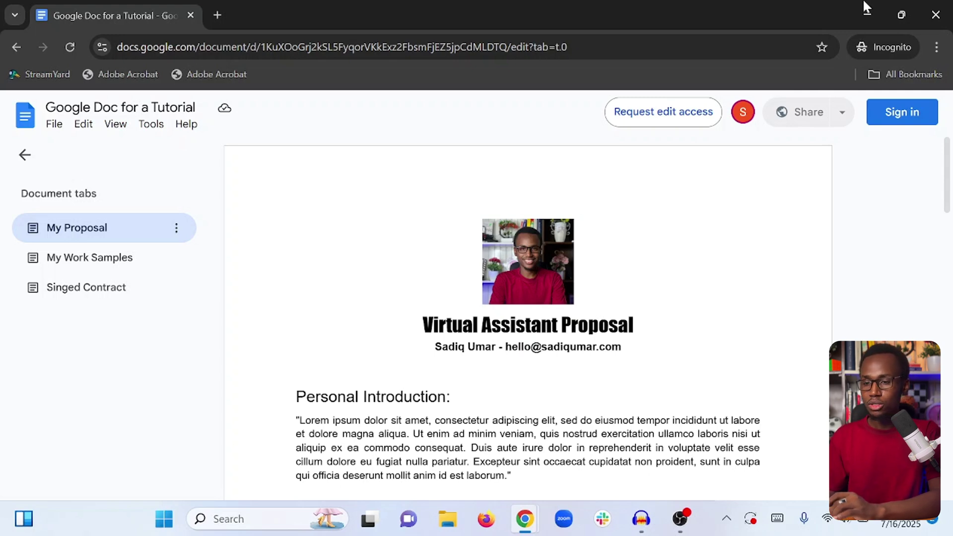
pyautogui.click(935, 15)
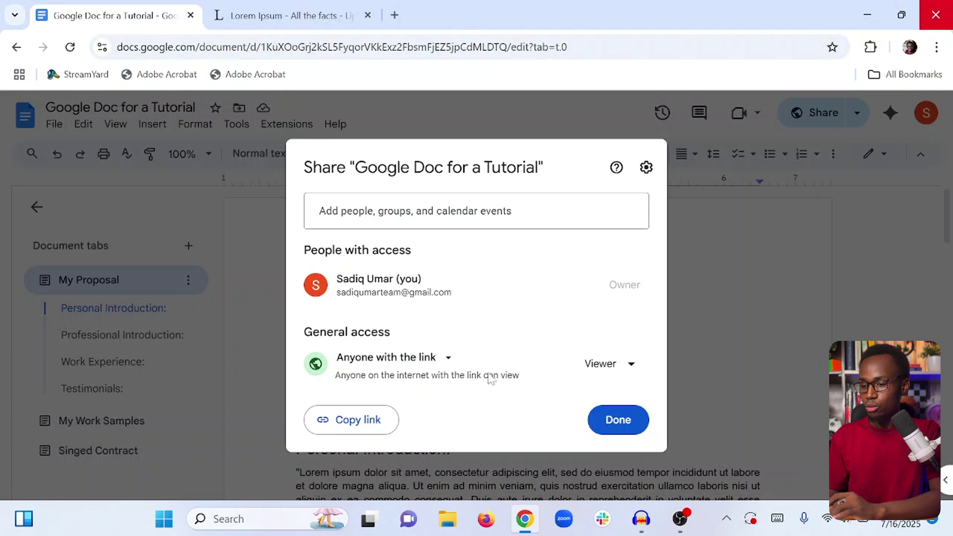
# Switch the link role through Commenter and Editor, then settle on Viewer.
pyautogui.click(607, 365)
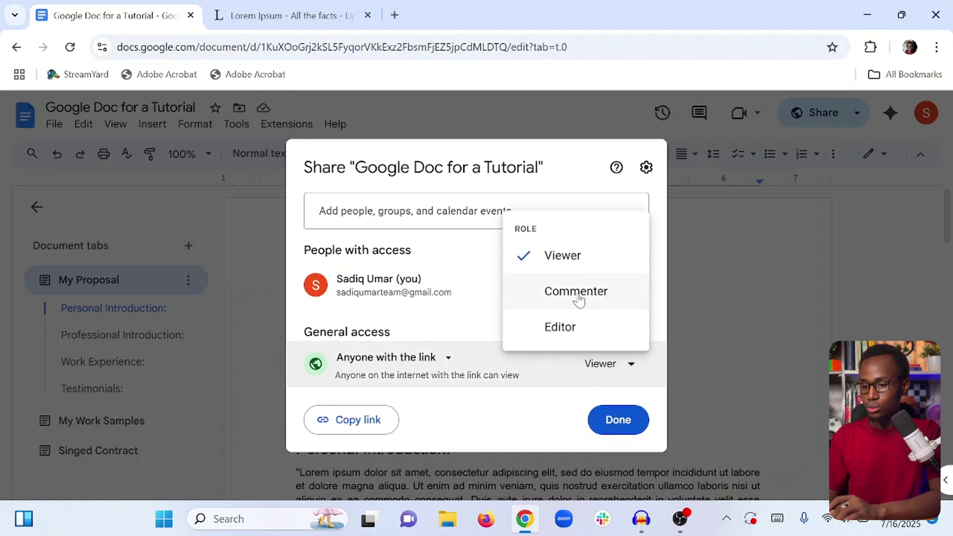
pyautogui.click(579, 293)
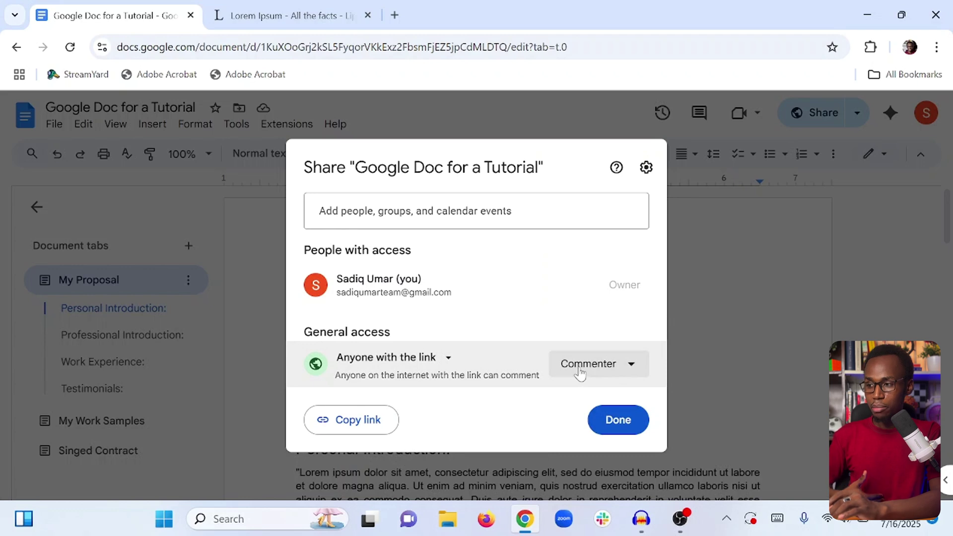
pyautogui.click(580, 367)
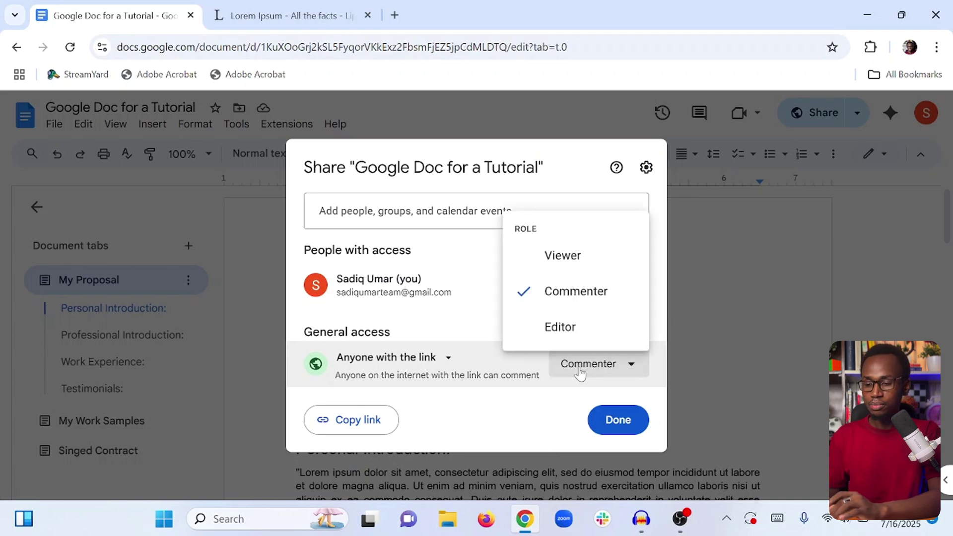
pyautogui.click(575, 326)
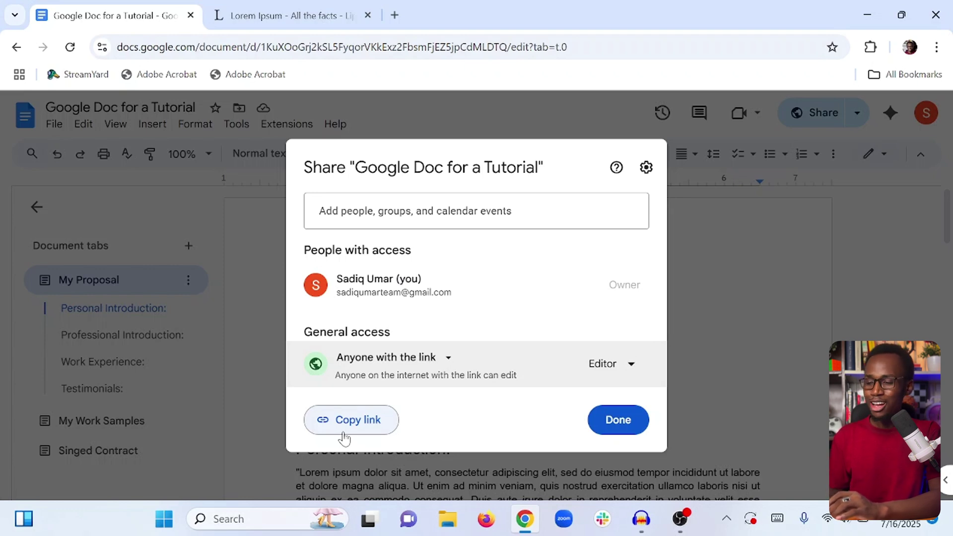
pyautogui.click(605, 364)
pyautogui.click(578, 258)
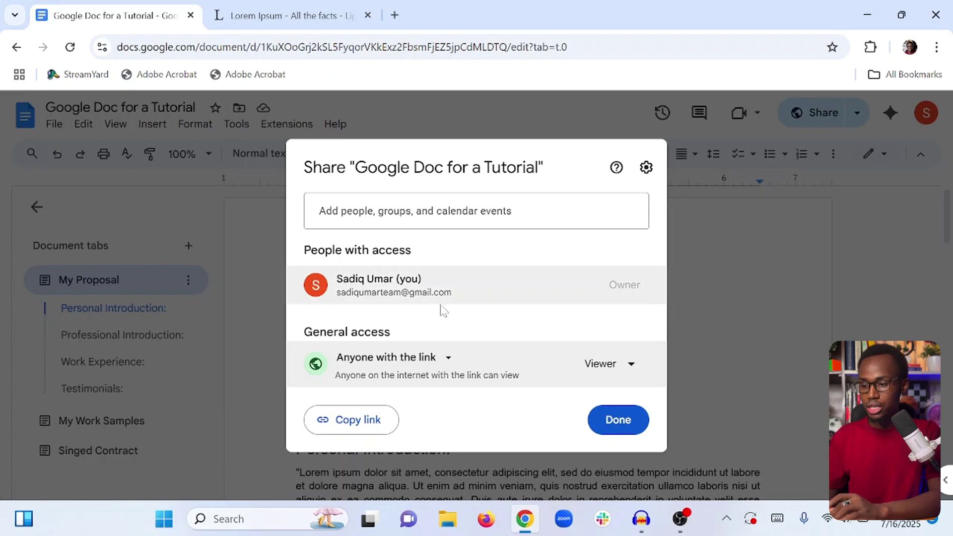
# Change General access from Anyone with the link to Restricted.
pyautogui.click(605, 364)
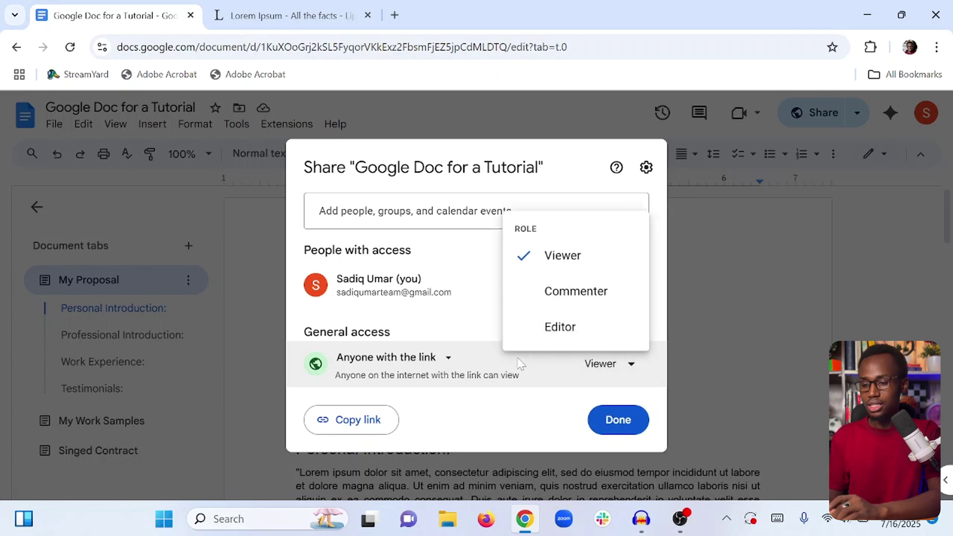
pyautogui.click(426, 358)
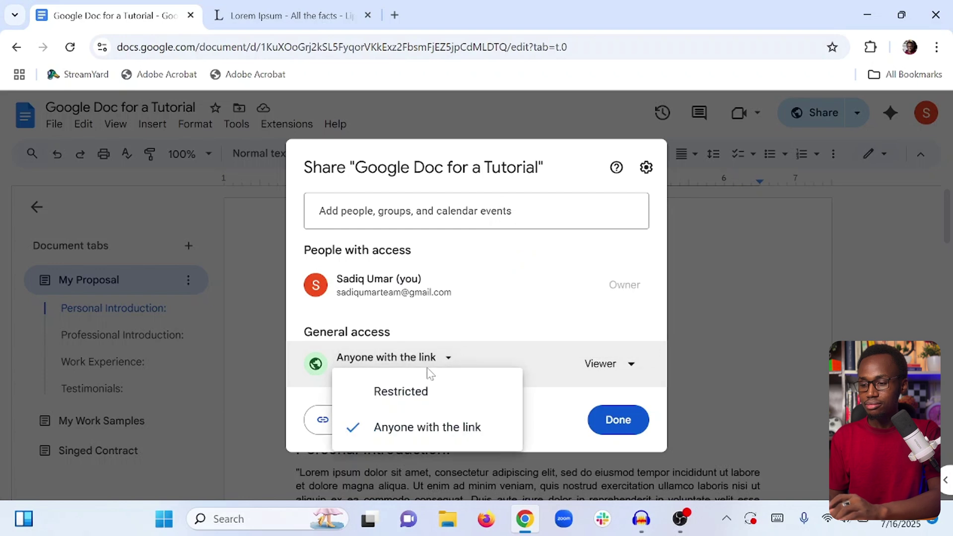
pyautogui.click(401, 392)
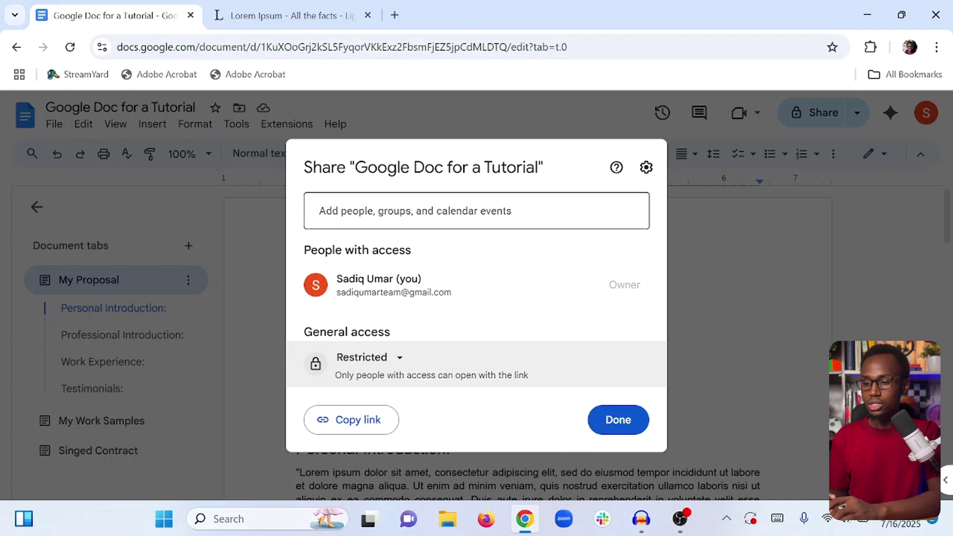
pyautogui.click(319, 211)
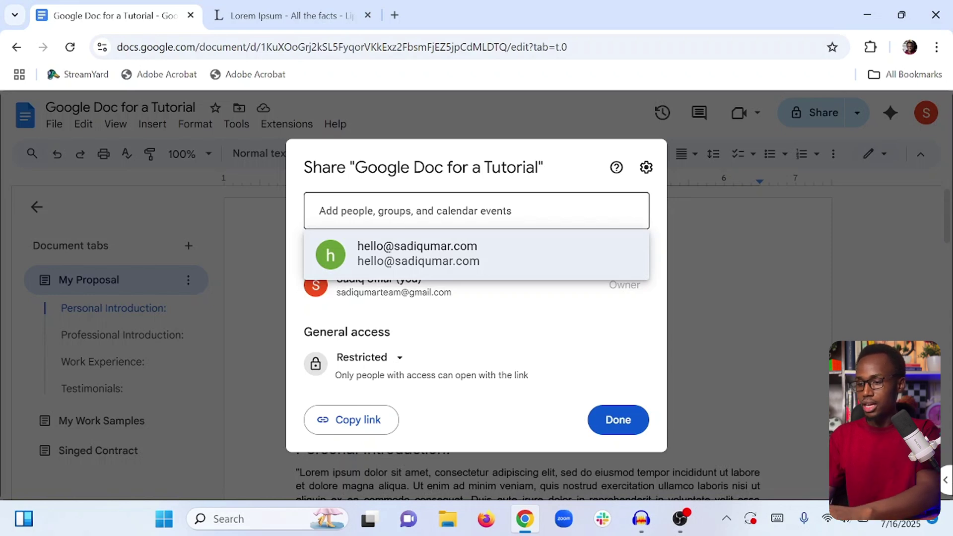
# Invite the pasted e-mail address as Editor, send, and confirm sharing with a non-Google account.
pyautogui.click(535, 317)
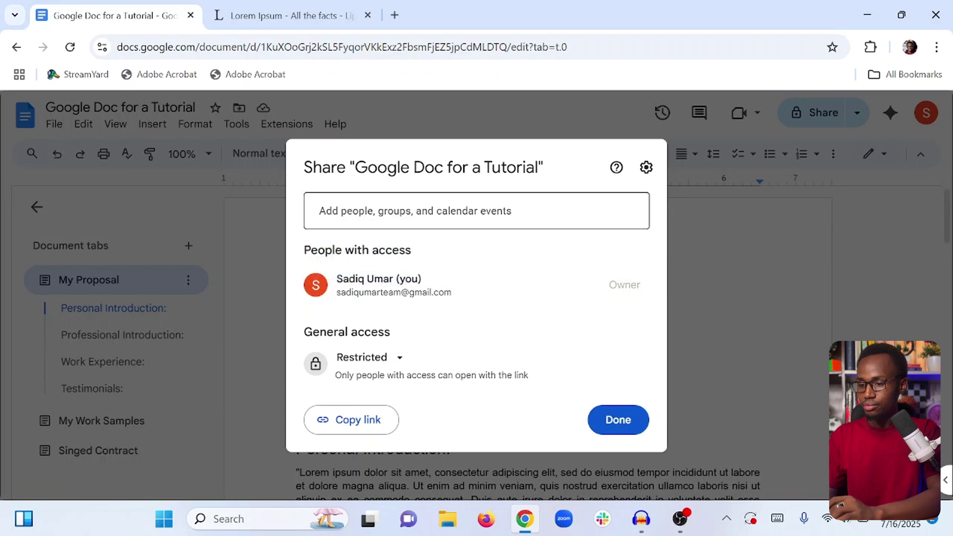
pyautogui.click(320, 211)
pyautogui.hotkey('ctrl', 'v')
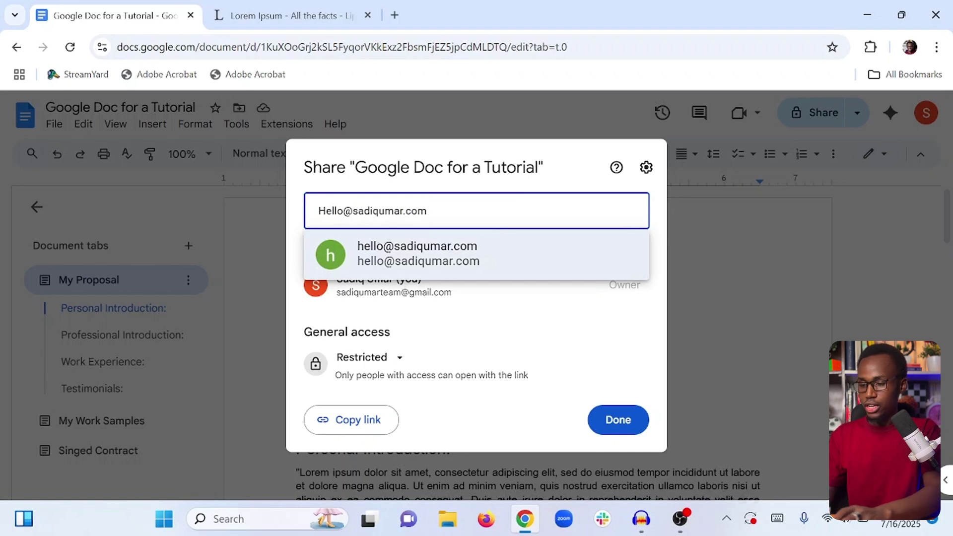
pyautogui.press('Return')
pyautogui.click(587, 252)
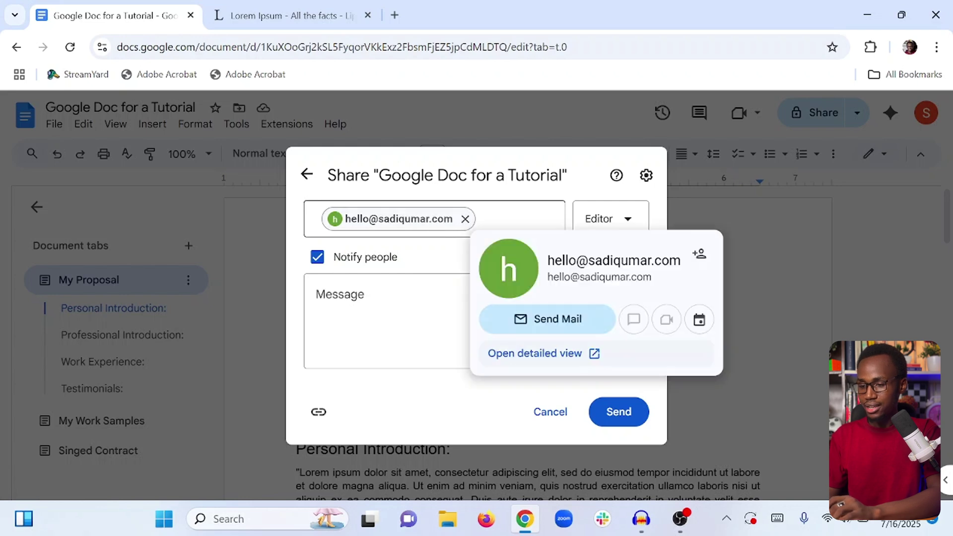
pyautogui.click(496, 219)
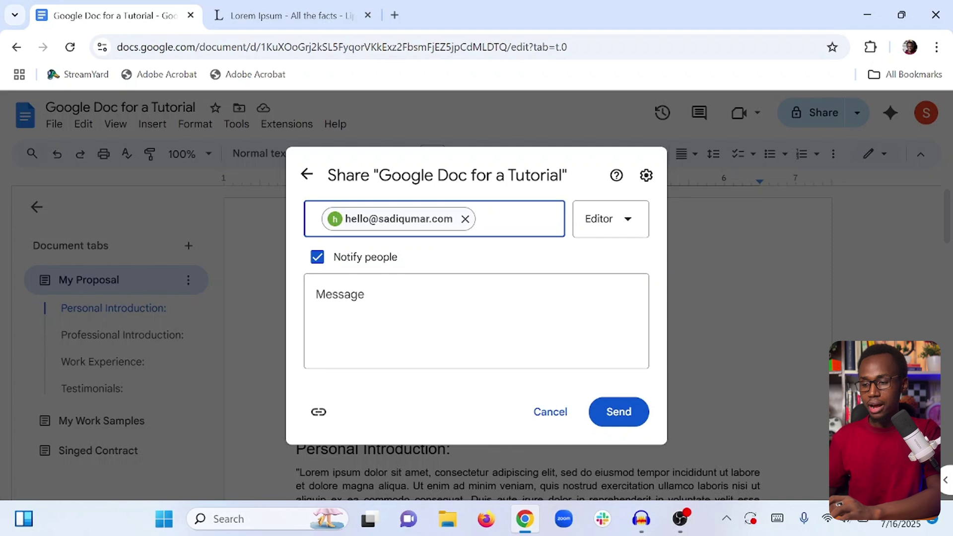
pyautogui.click(610, 222)
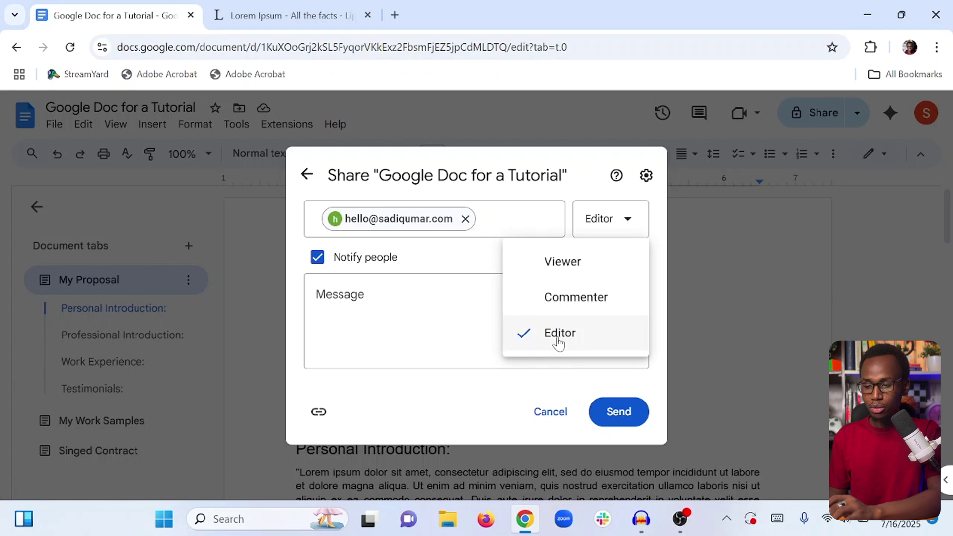
pyautogui.click(484, 256)
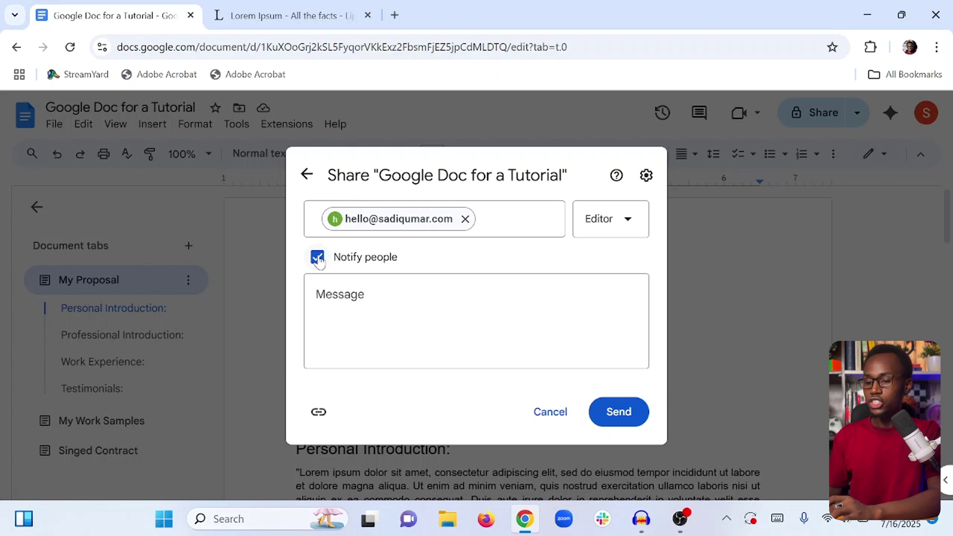
pyautogui.click(609, 409)
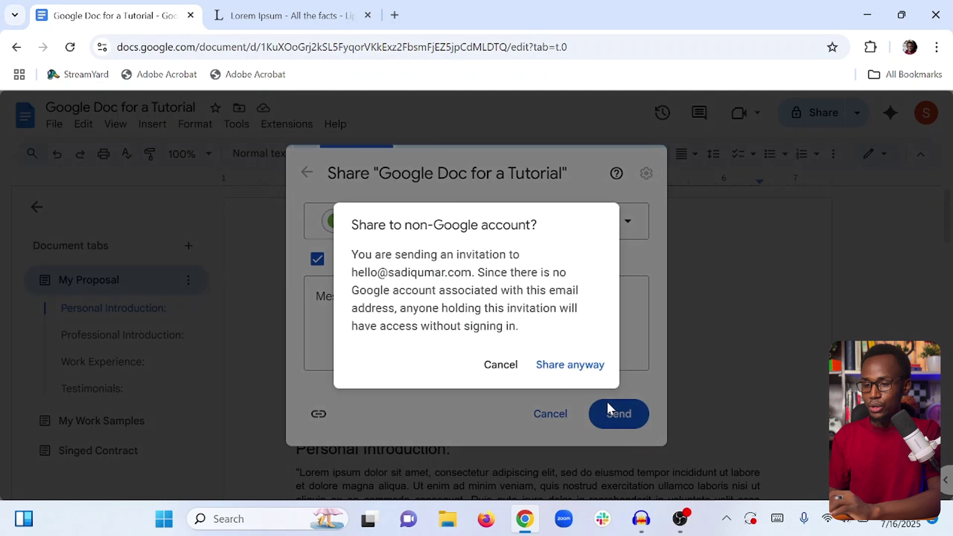
pyautogui.click(566, 367)
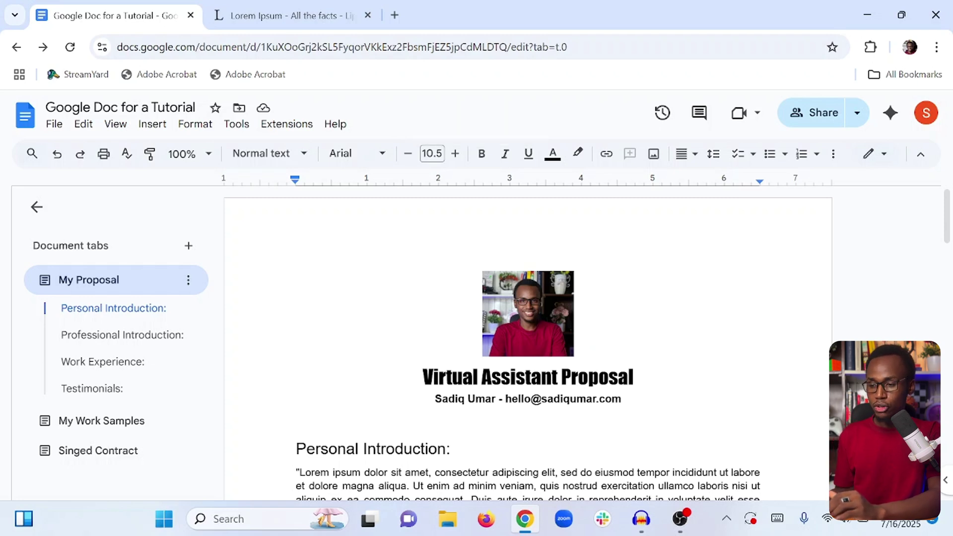
# Download the document as PDF Document (.pdf), saving Google Doc for a Tutorial.pdf.
pyautogui.scroll(-10, 496, 342)
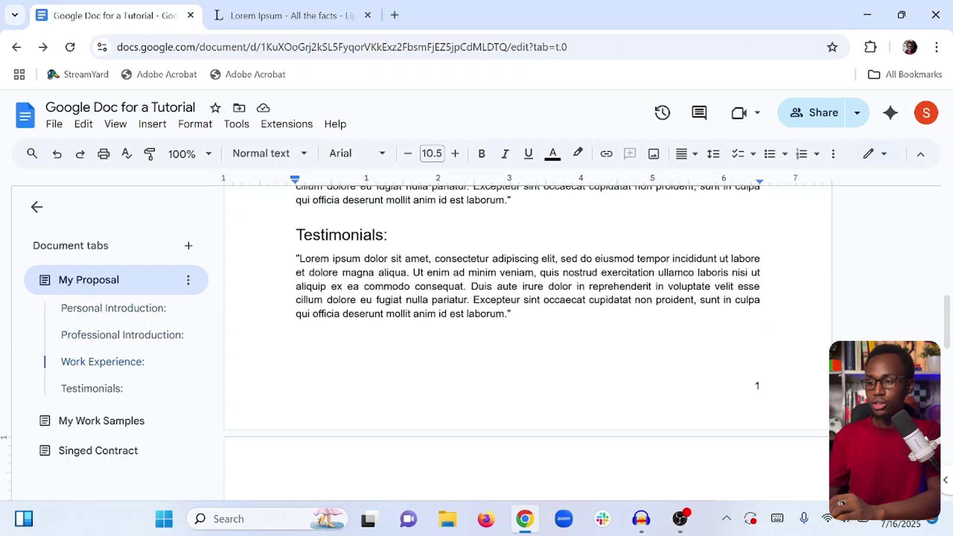
pyautogui.scroll(10, 496, 343)
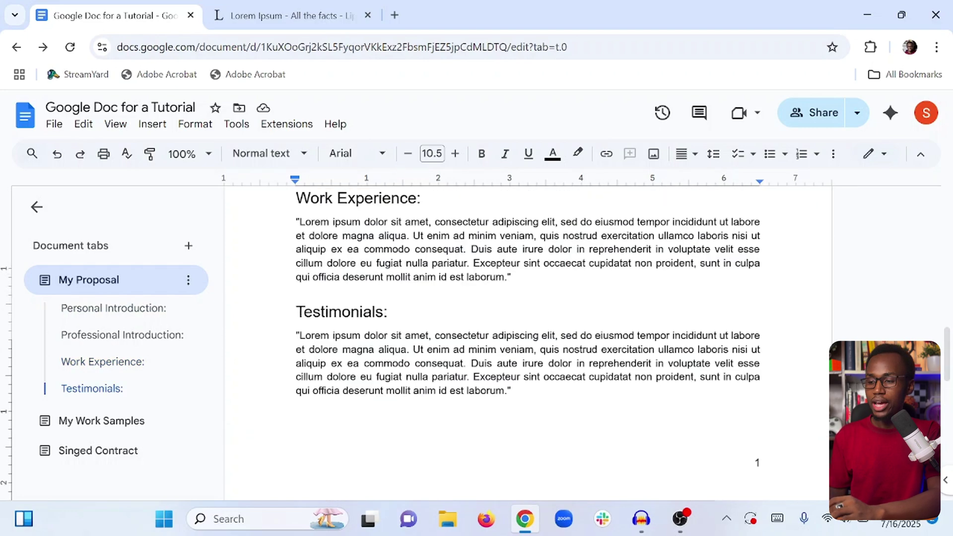
pyautogui.scroll(1, 528, 343)
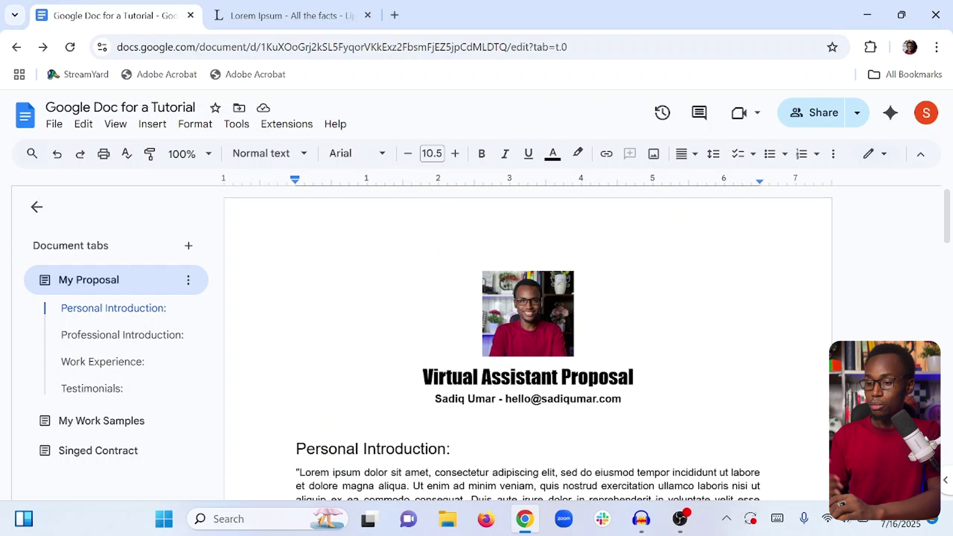
pyautogui.click(53, 124)
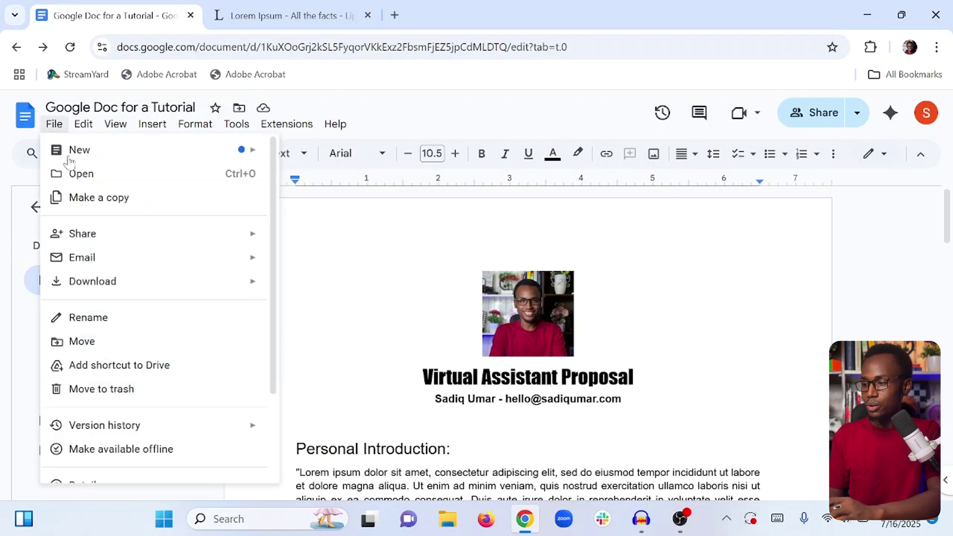
pyautogui.moveTo(101, 292)
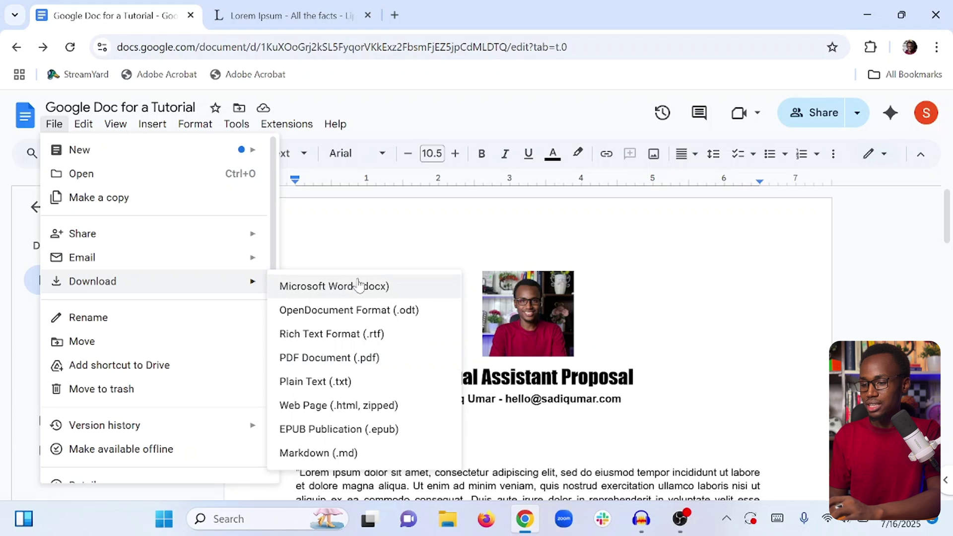
pyautogui.click(324, 358)
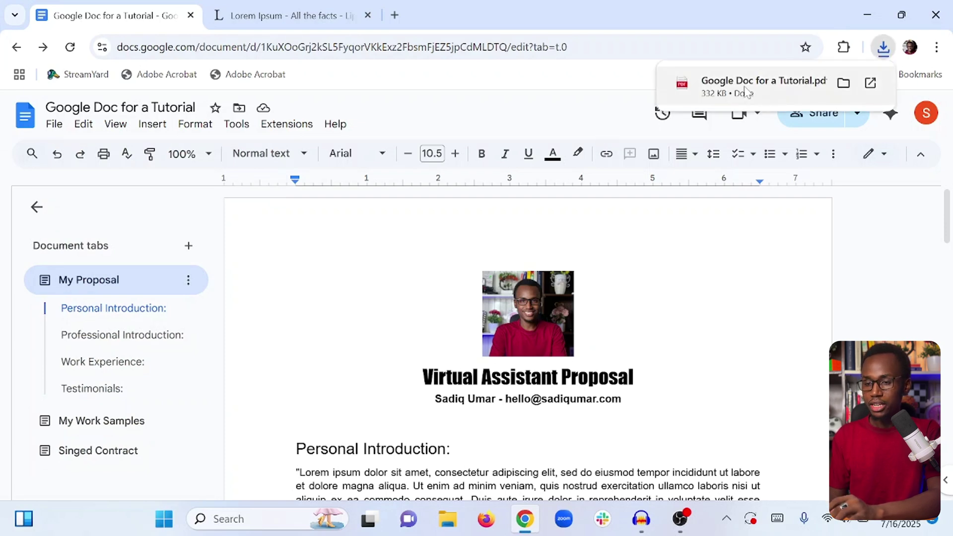
# Open the downloaded proposal PDF in Chrome and scroll through its two pages.
pyautogui.click(746, 92)
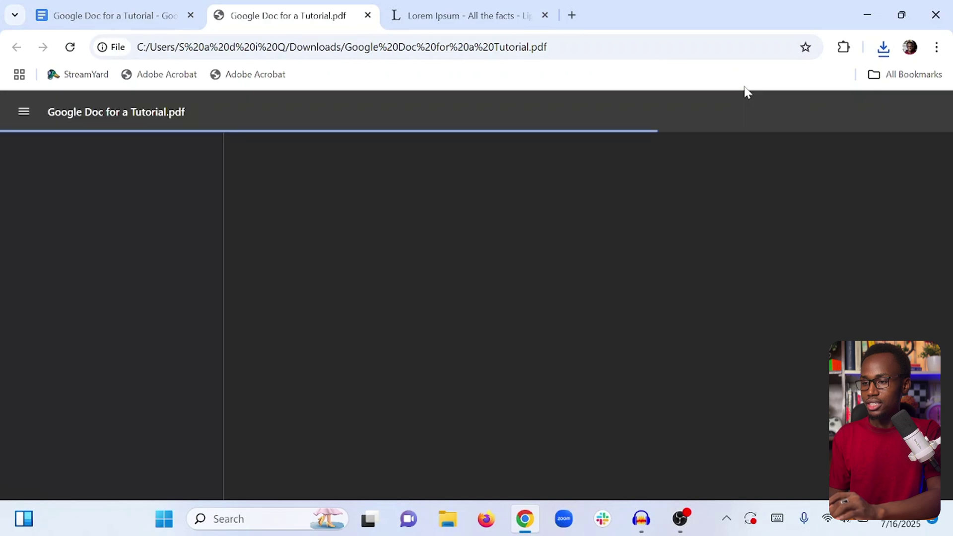
pyautogui.scroll(-12, 544, 243)
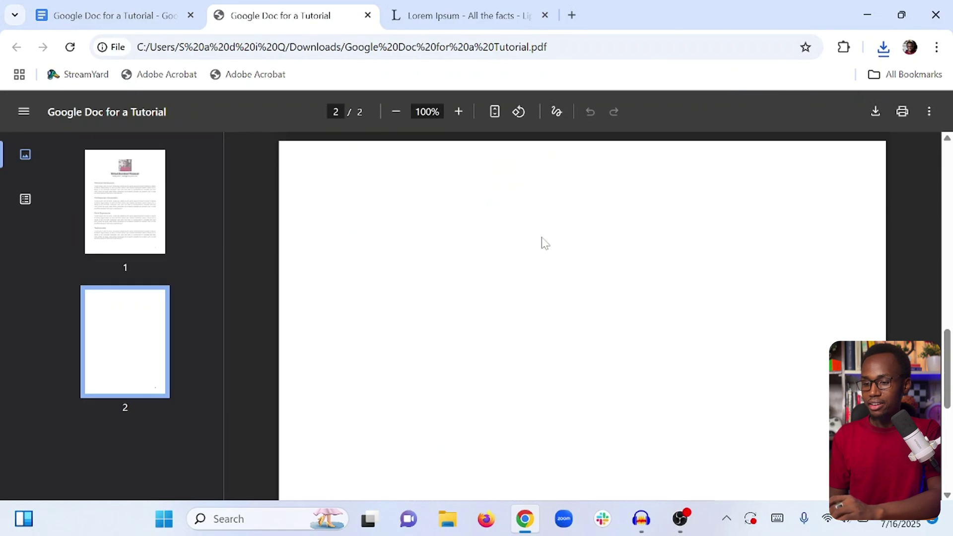
pyautogui.scroll(12, 545, 243)
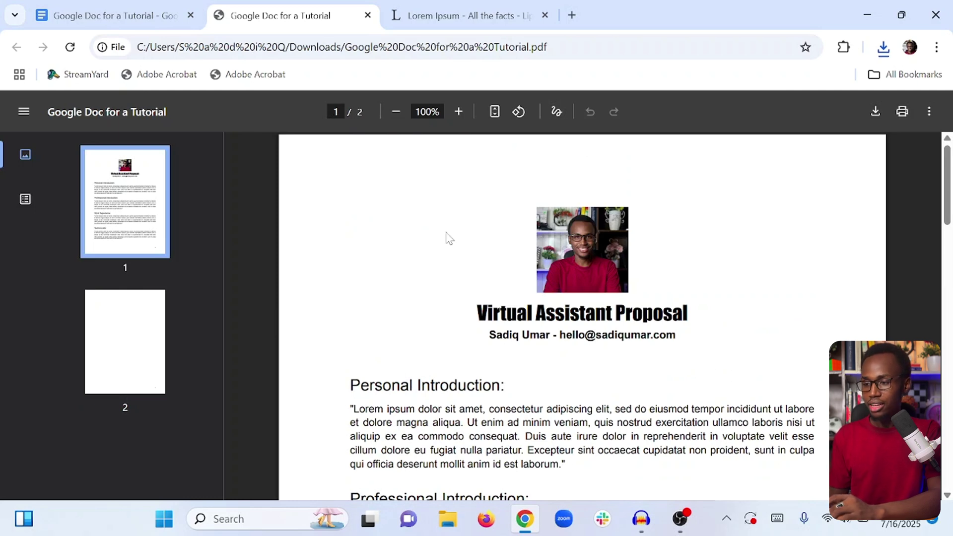
pyautogui.scroll(-2, 448, 238)
pyautogui.moveTo(476, 218); pyautogui.dragTo(814, 335)
pyautogui.click(814, 335)
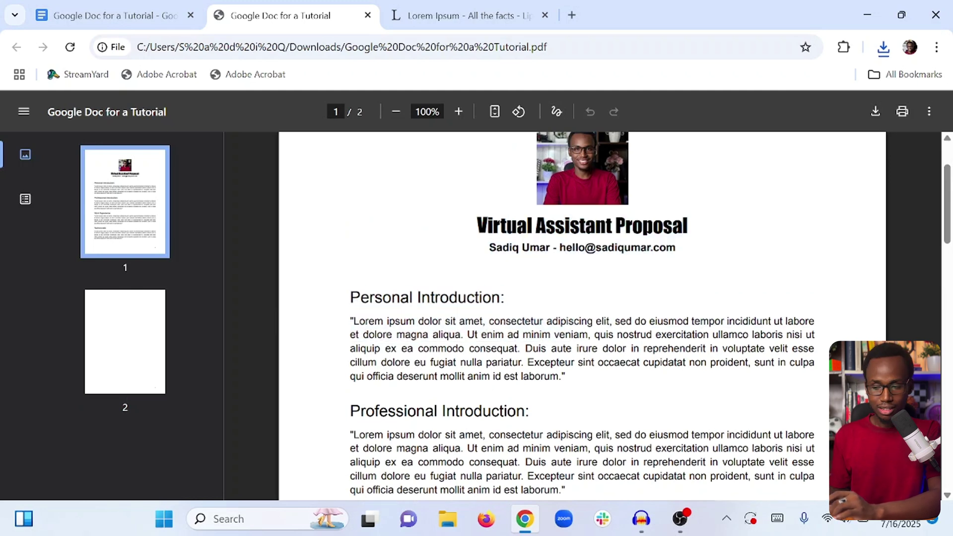